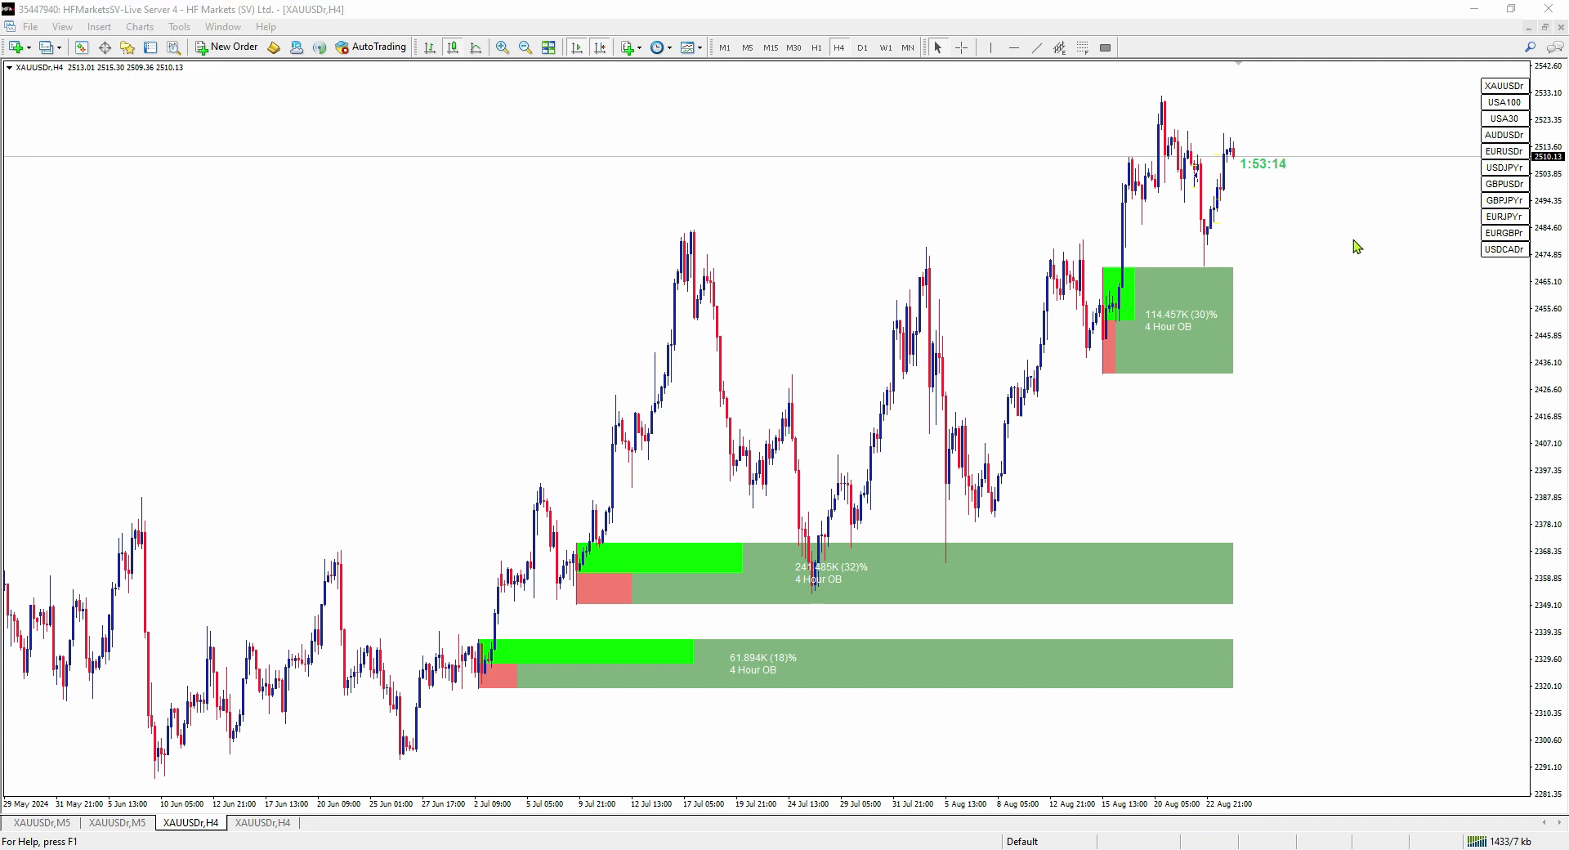
drag(1361, 221, 1209, 262)
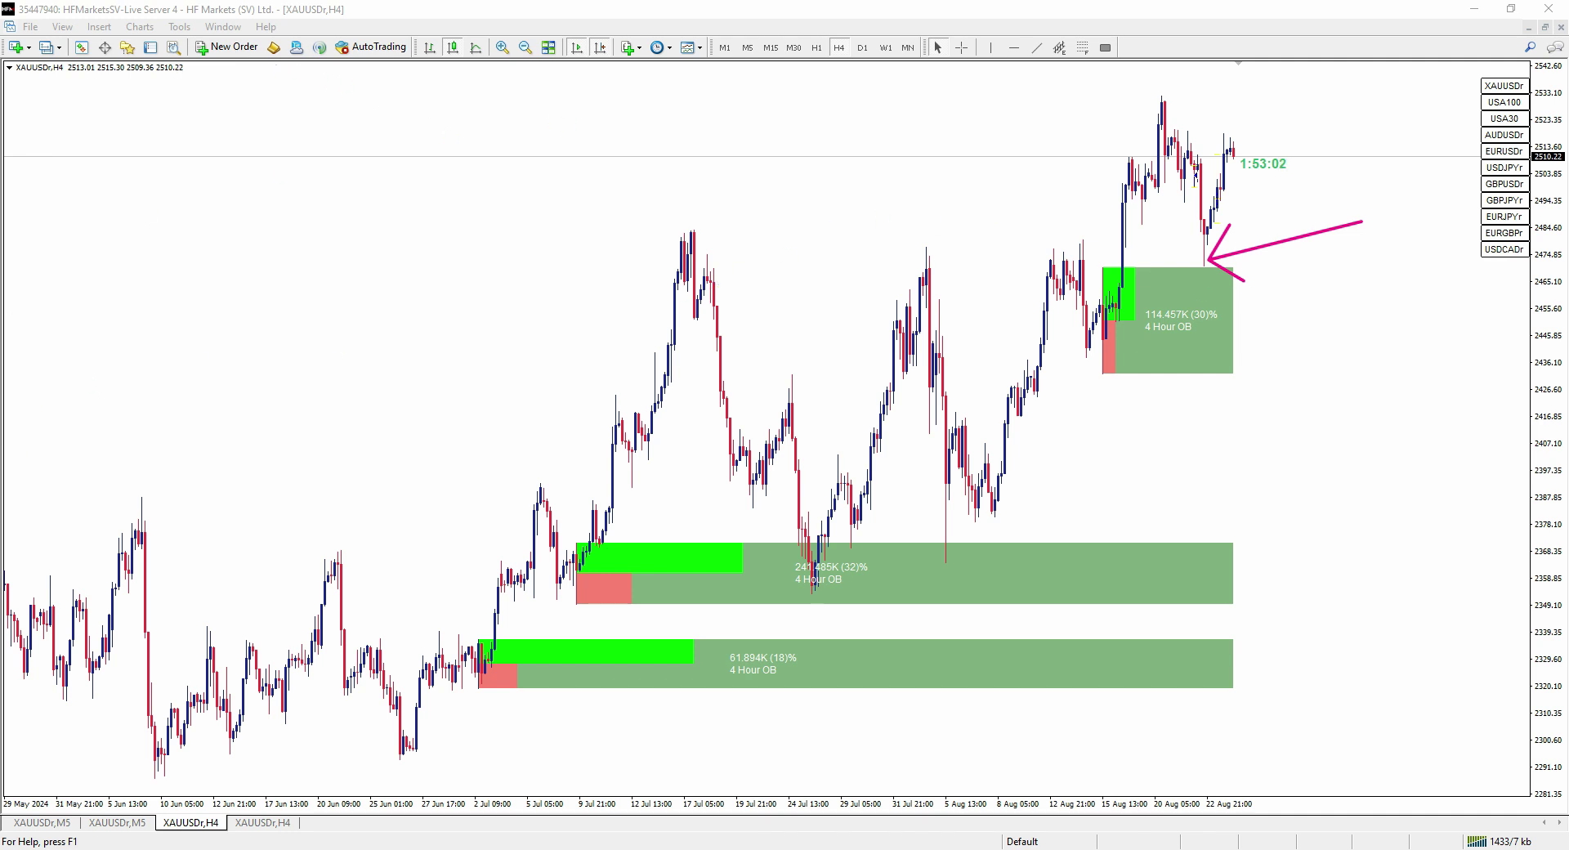
key(Escape)
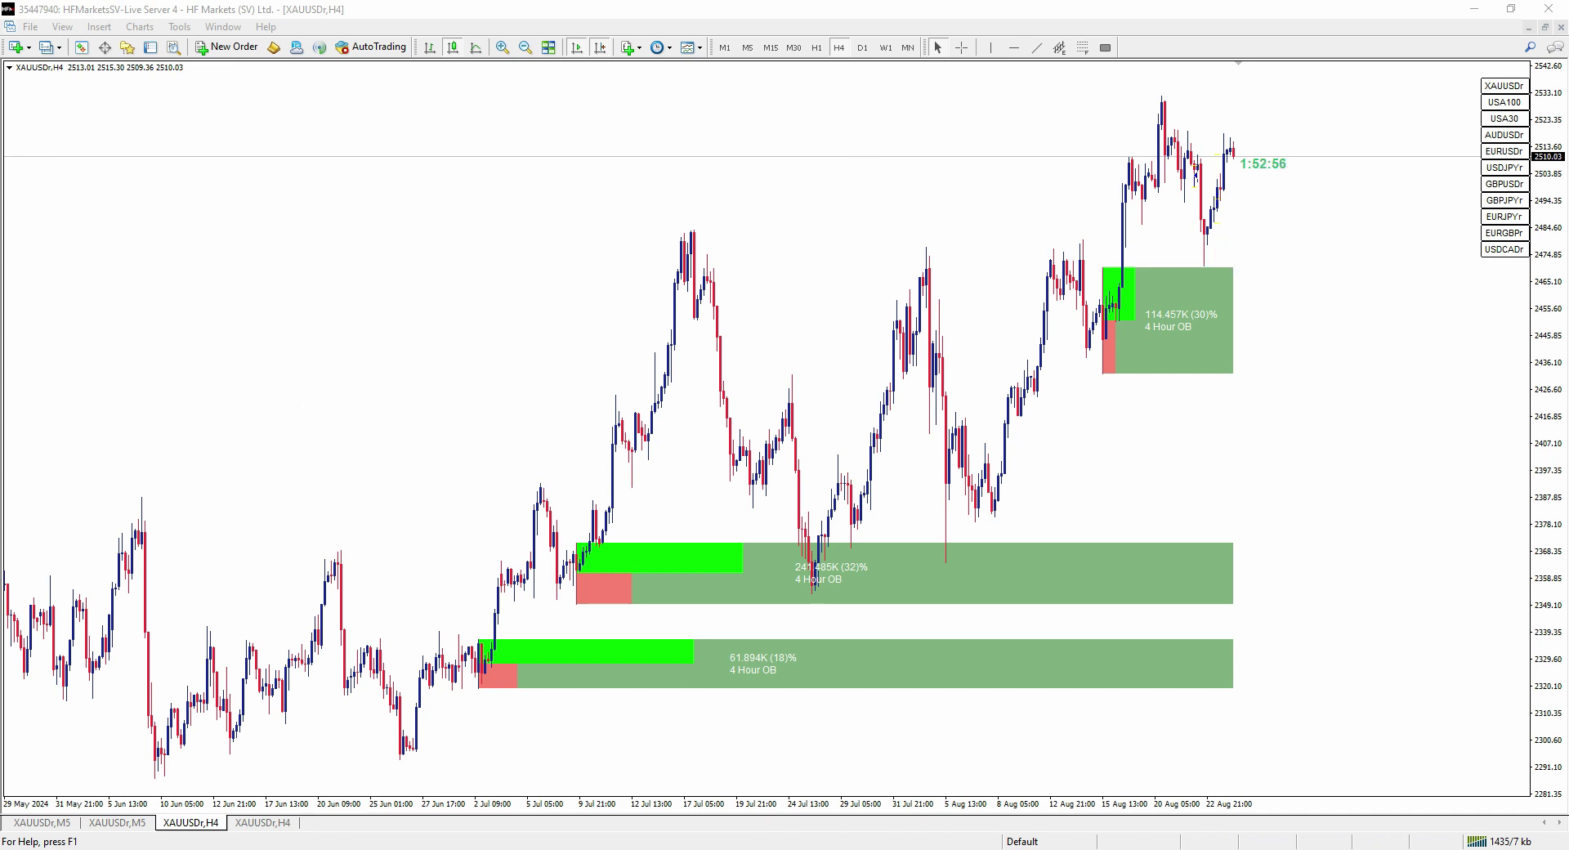
key(e)
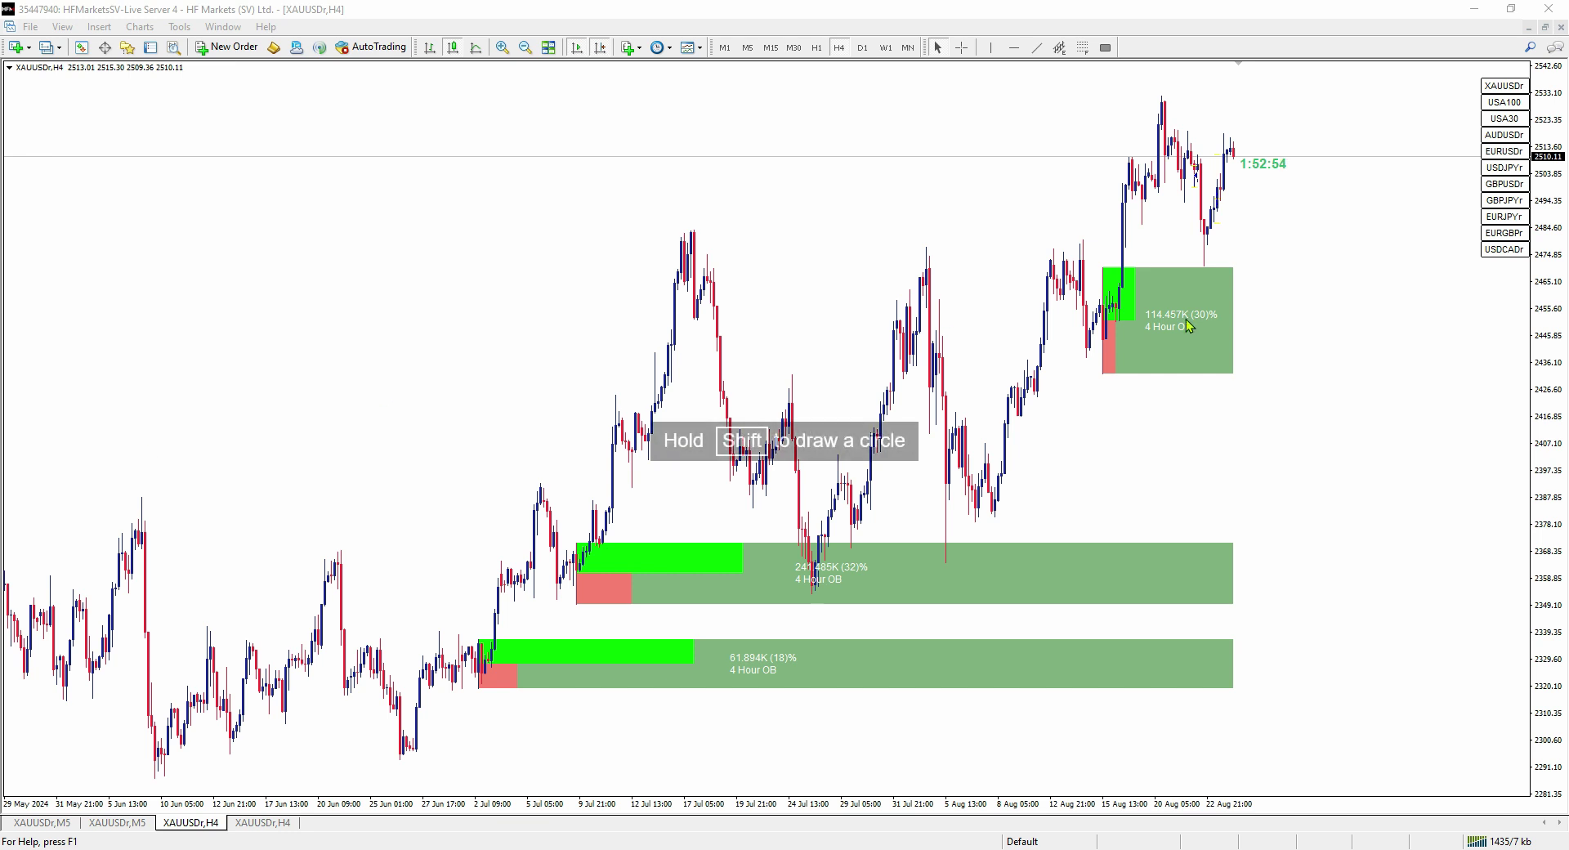
drag(1185, 245, 1223, 286)
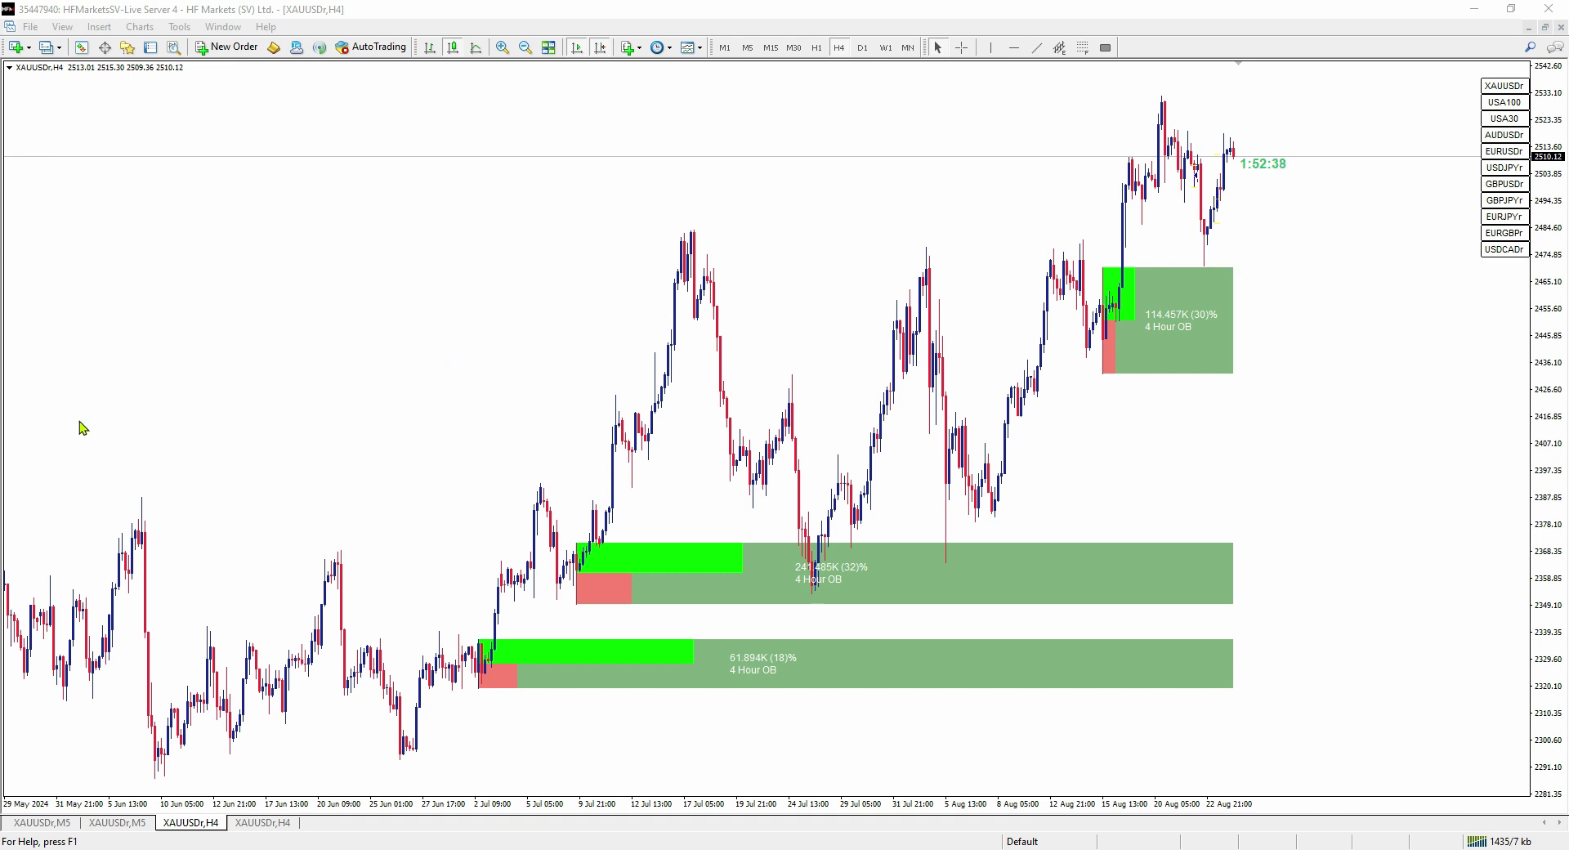
Switch to the XAUUSDr,H4 chart without order blocks and start attaching the Smart Fibo Zones custom indicator to it
click(273, 826)
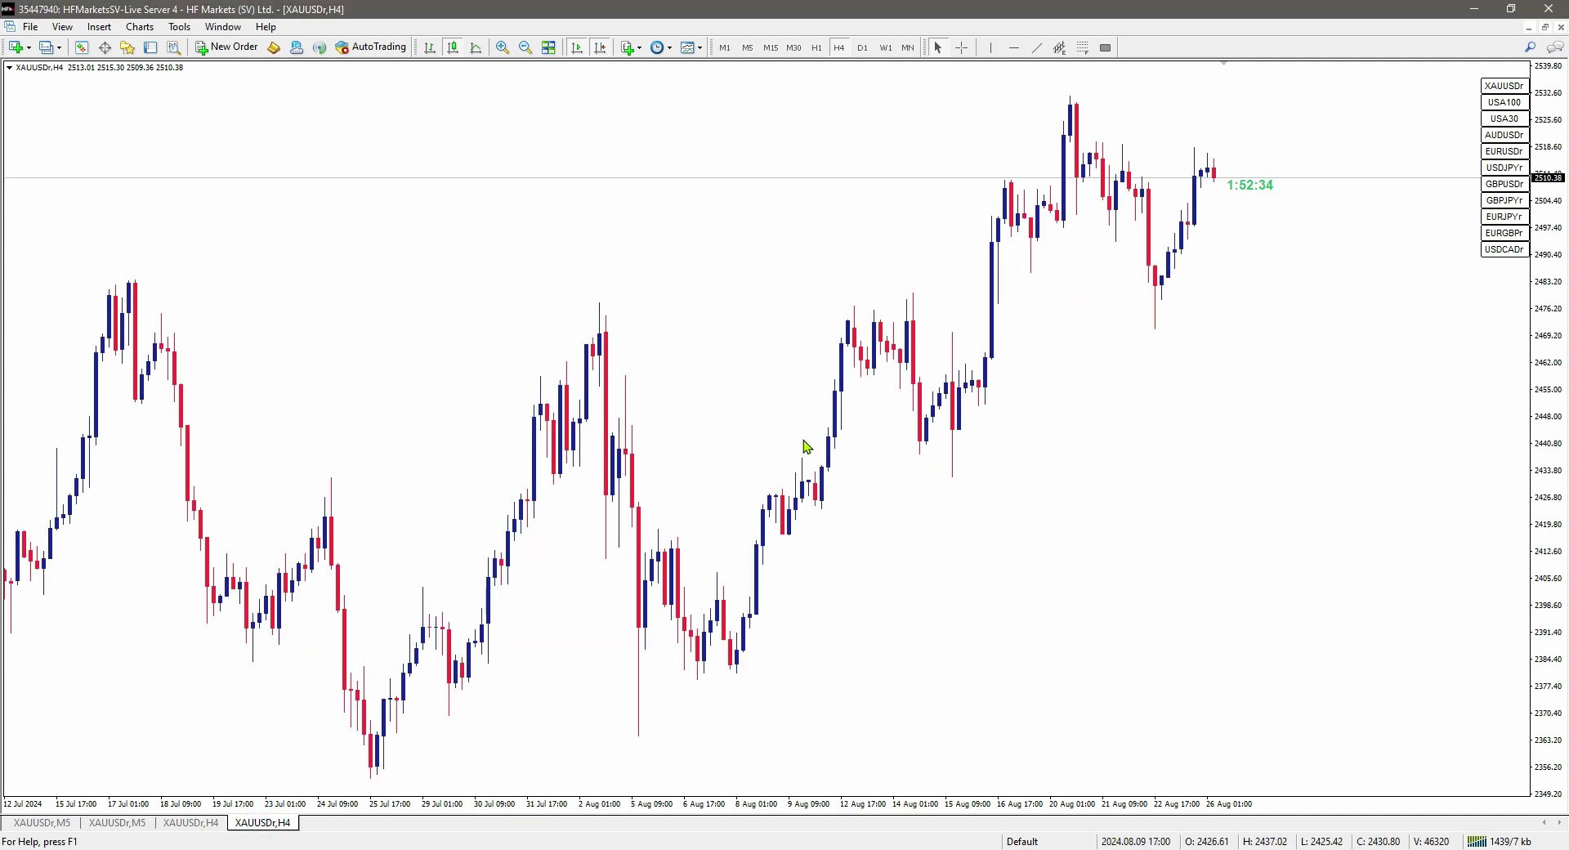
click(673, 223)
key(ctrl+n)
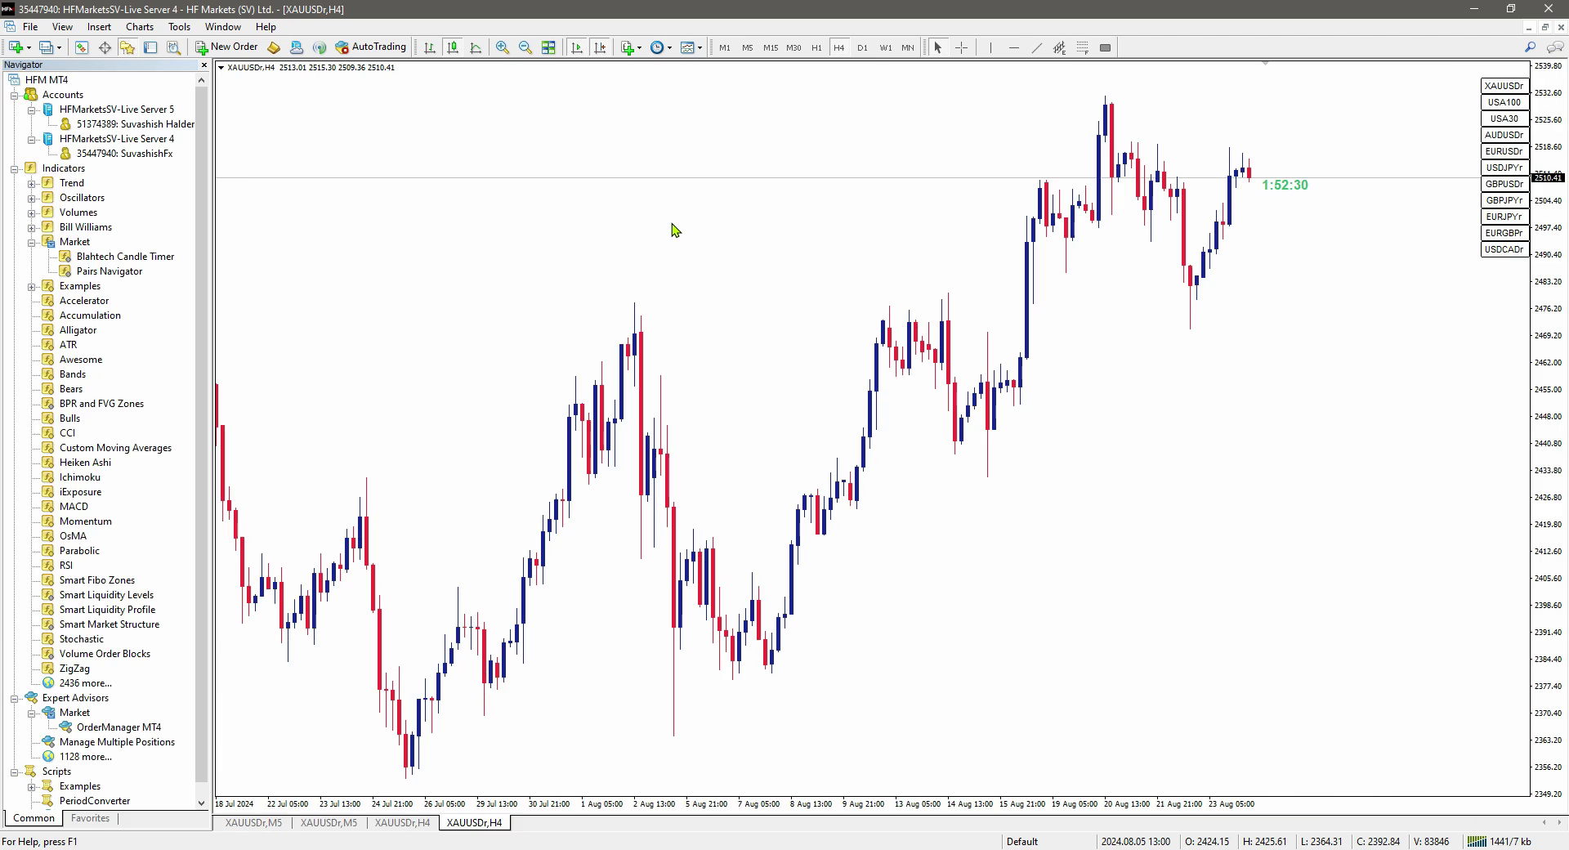
click(107, 582)
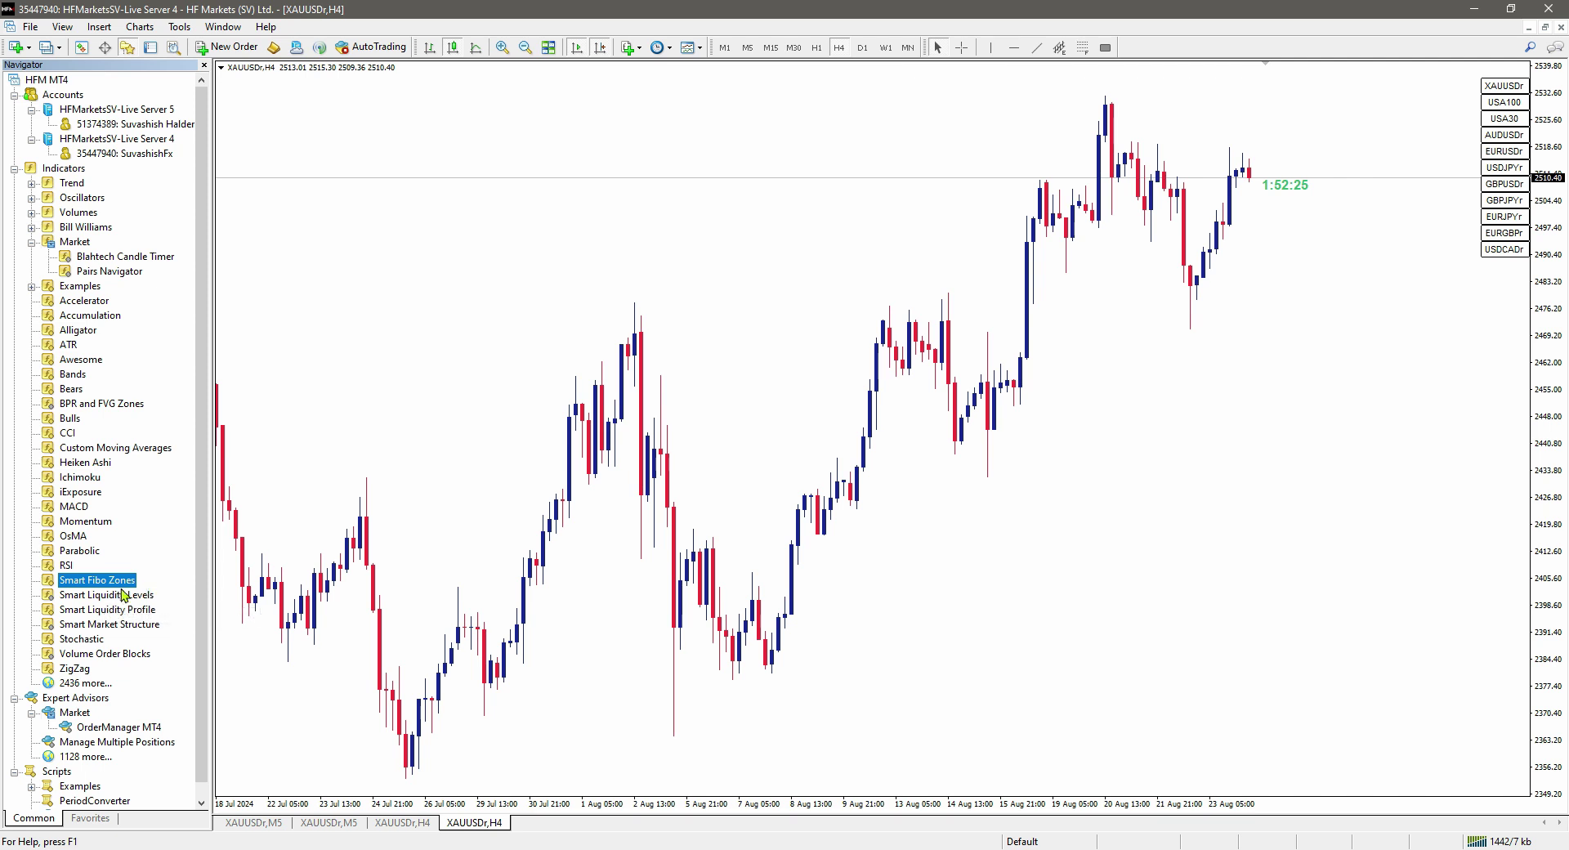
drag(109, 584, 301, 558)
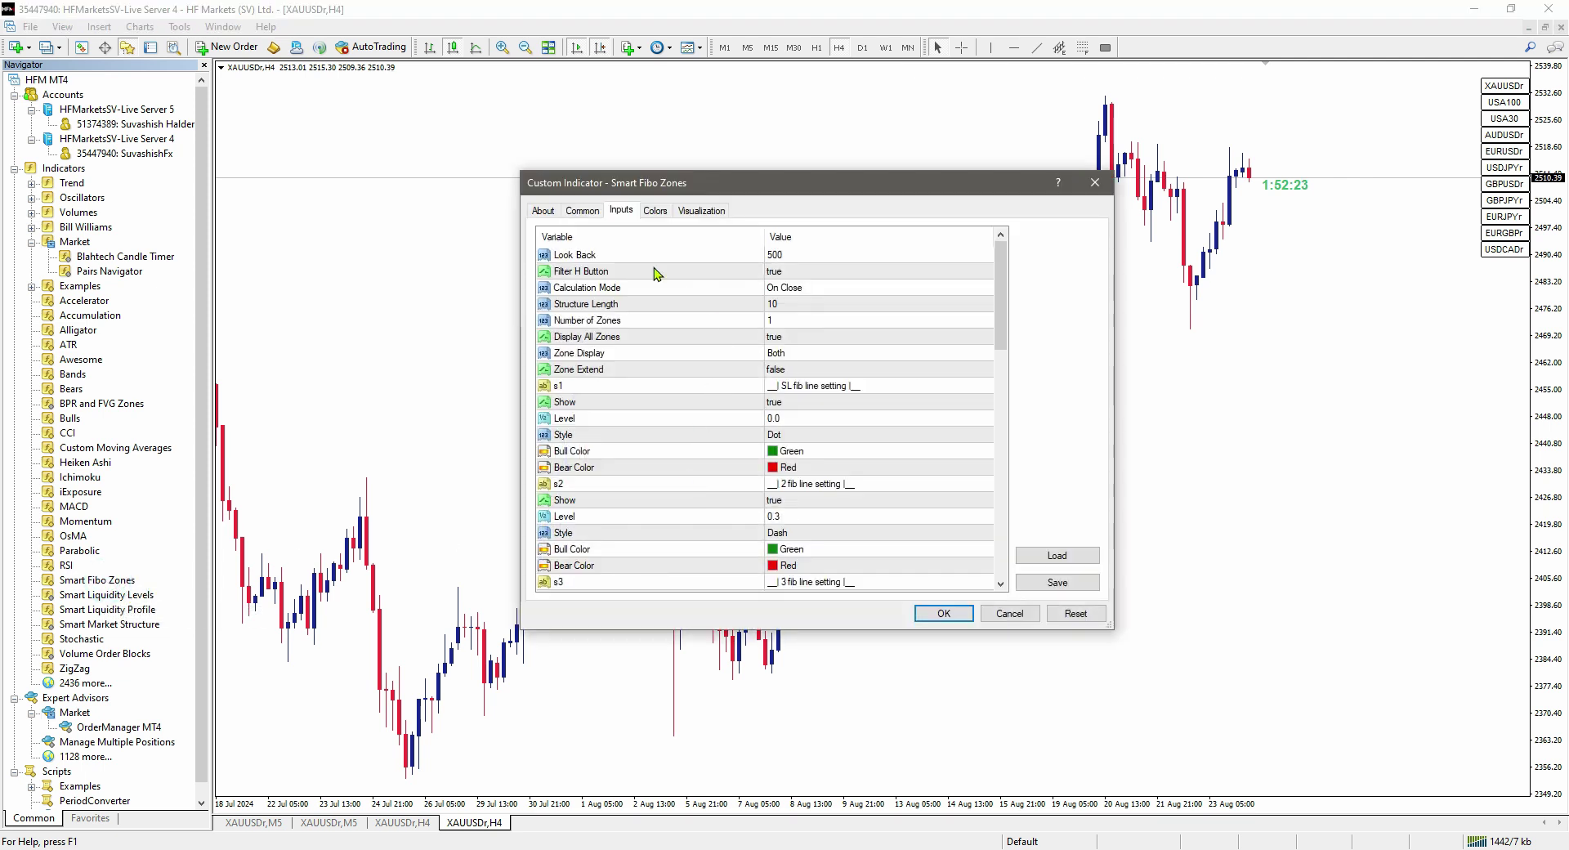
Examine the indicator's version information and its look back, filter H button, calculation mode and structure length inputs
click(544, 211)
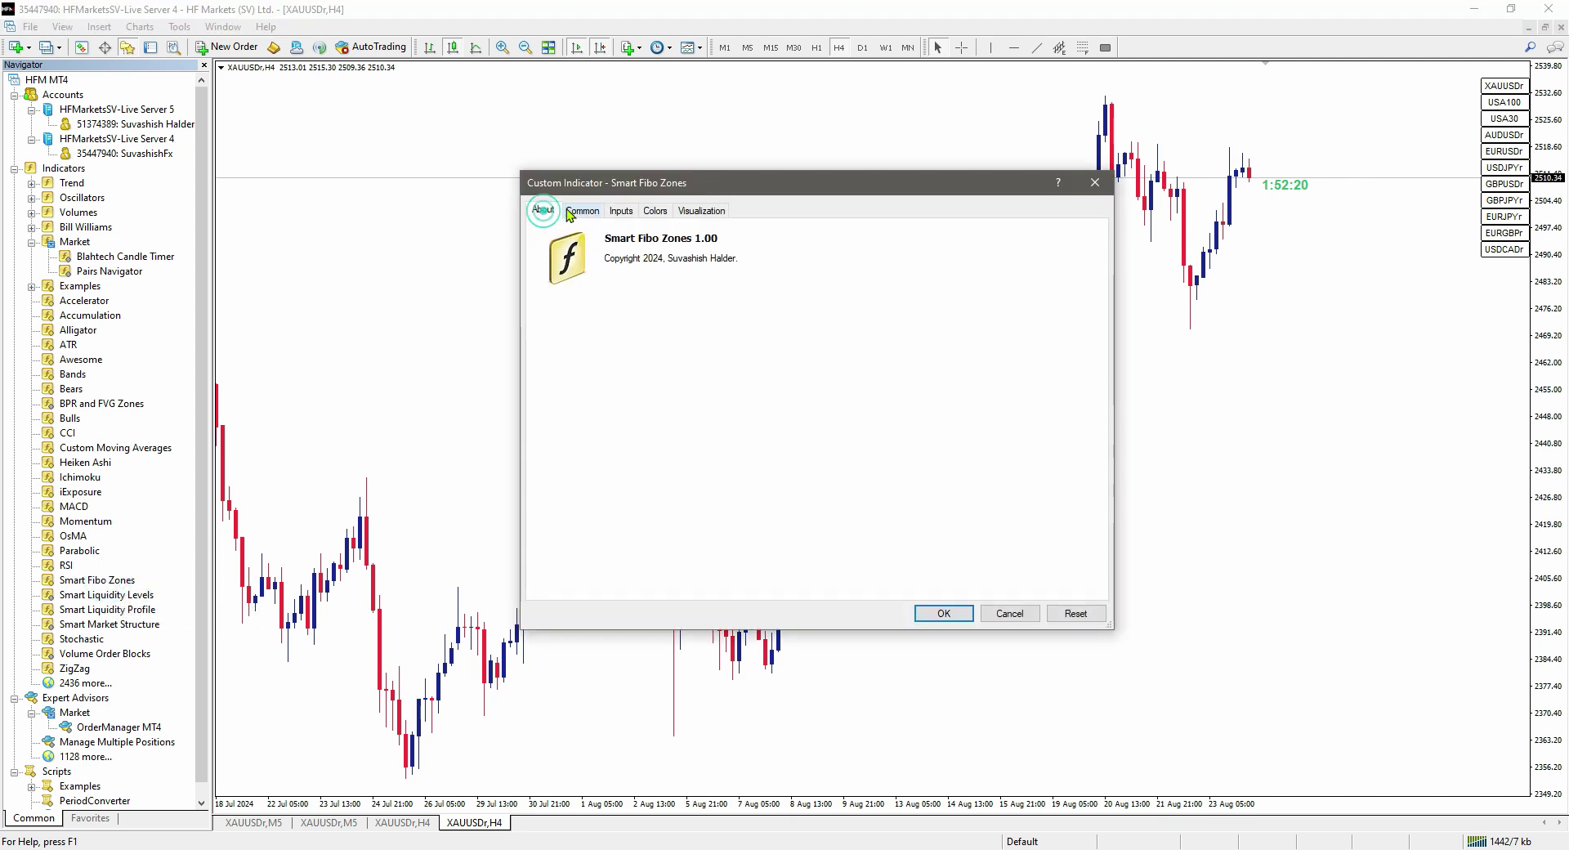
click(621, 211)
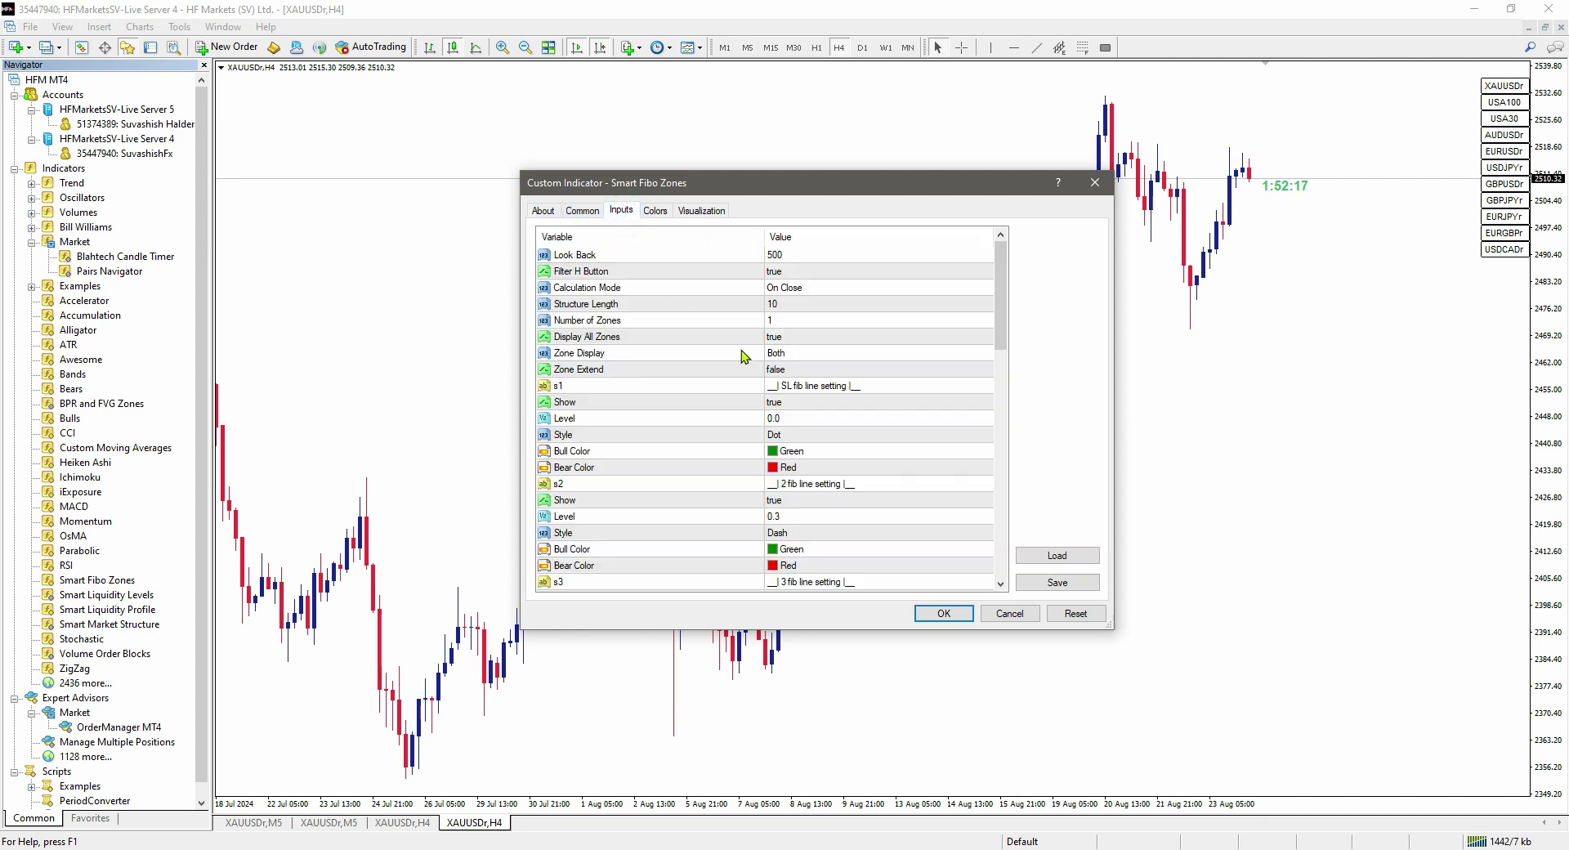
drag(782, 190, 845, 137)
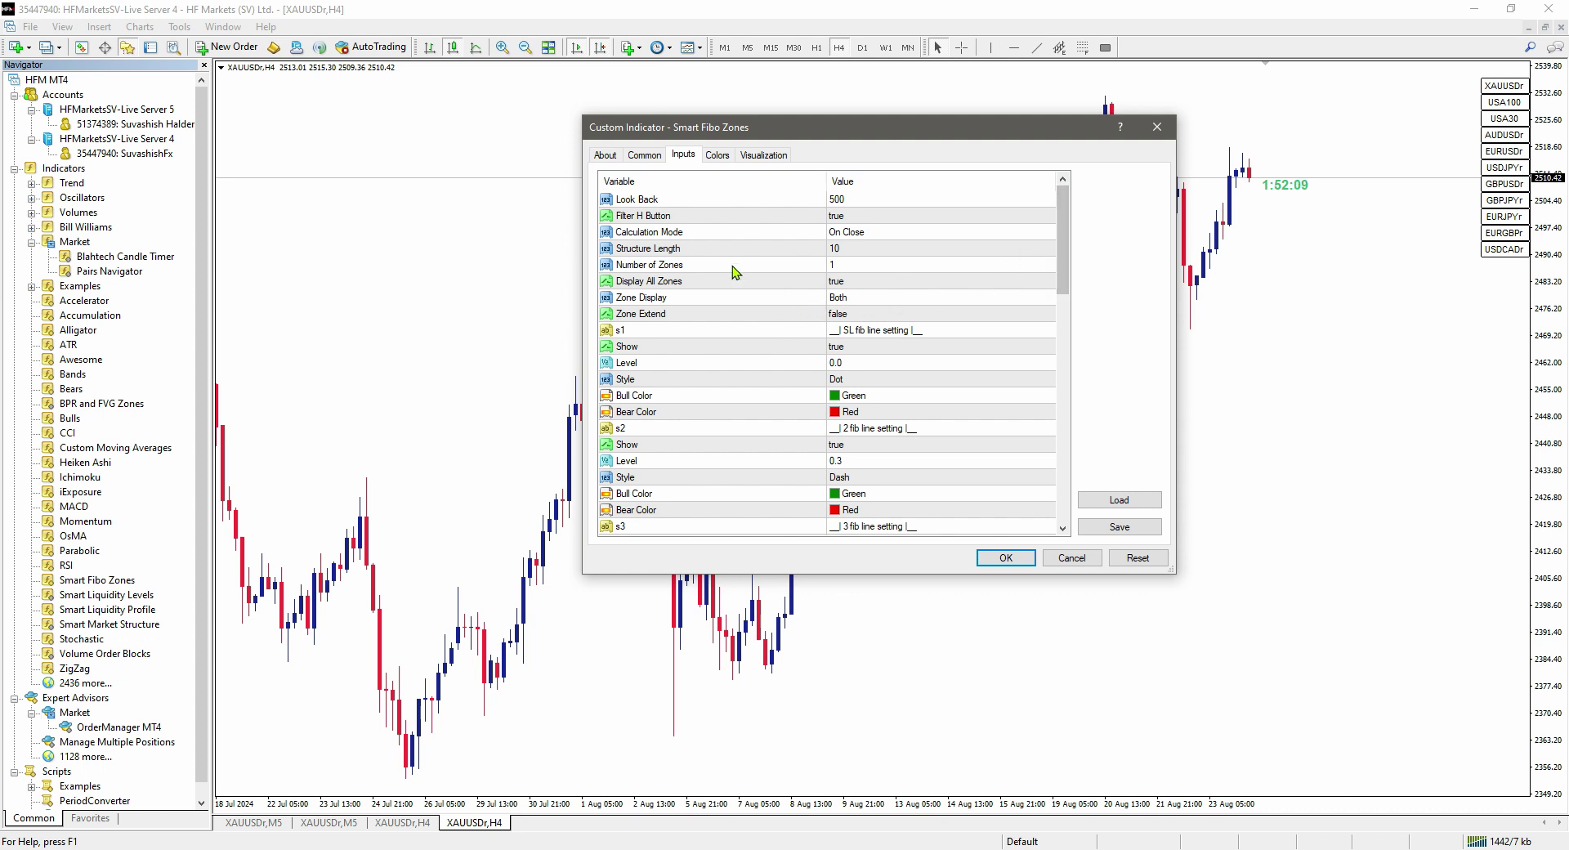
click(658, 201)
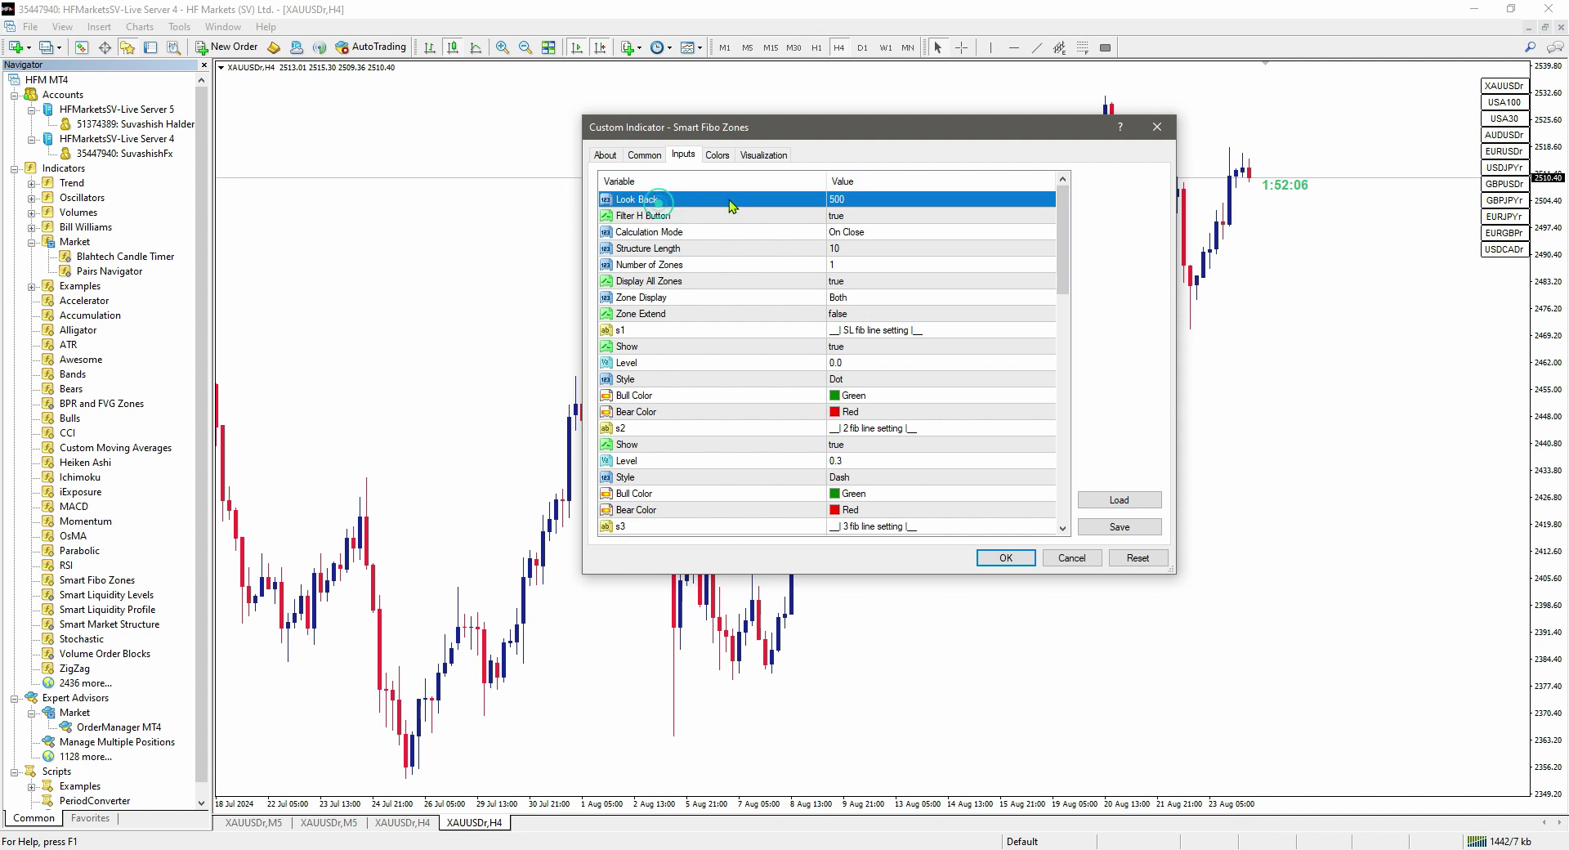
click(704, 219)
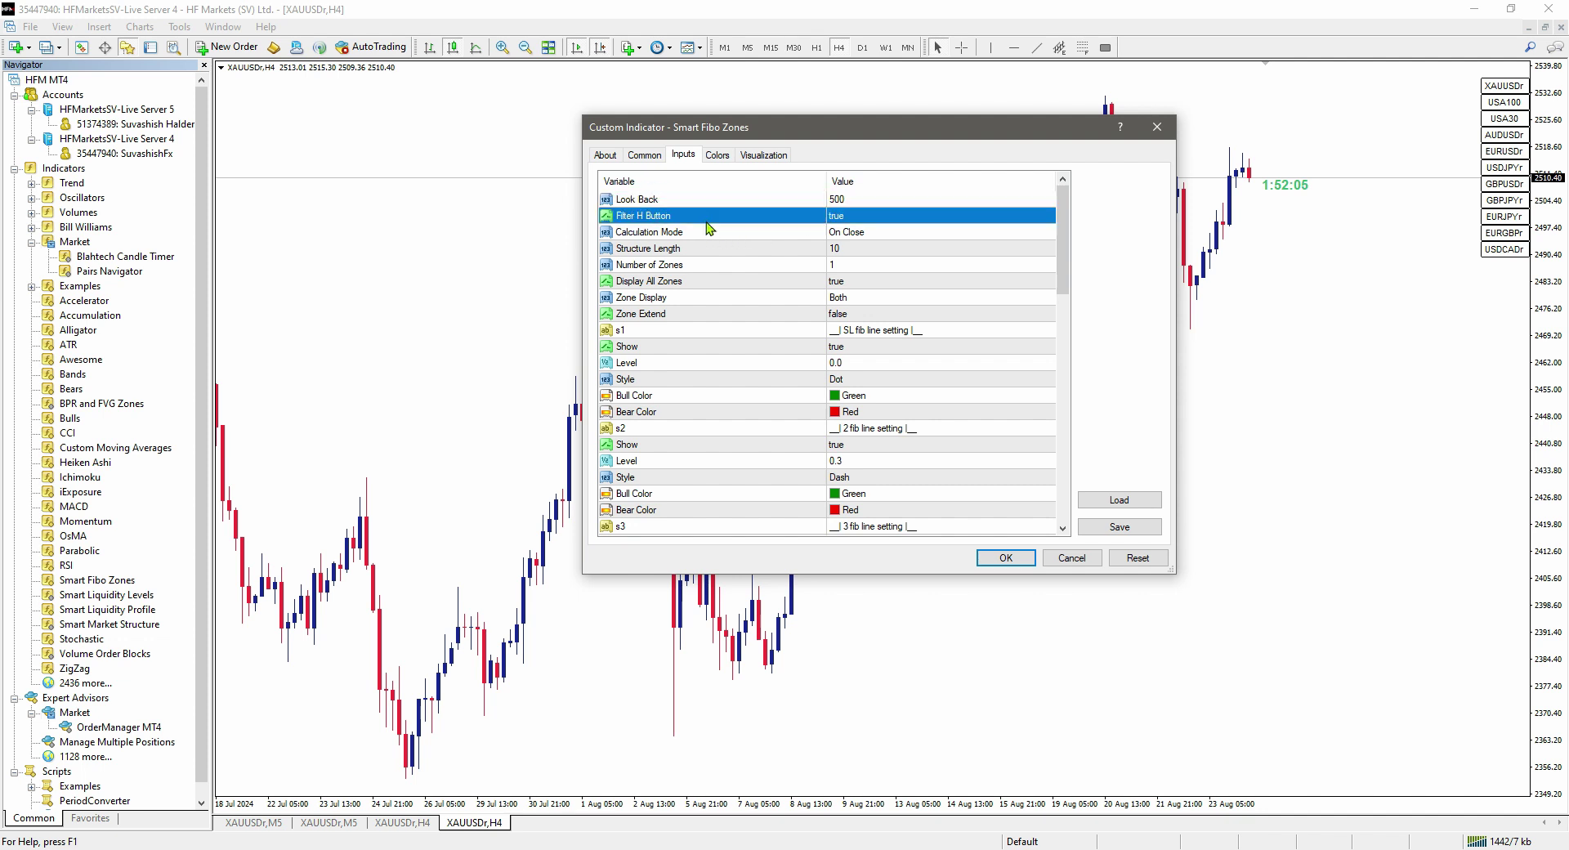
click(686, 232)
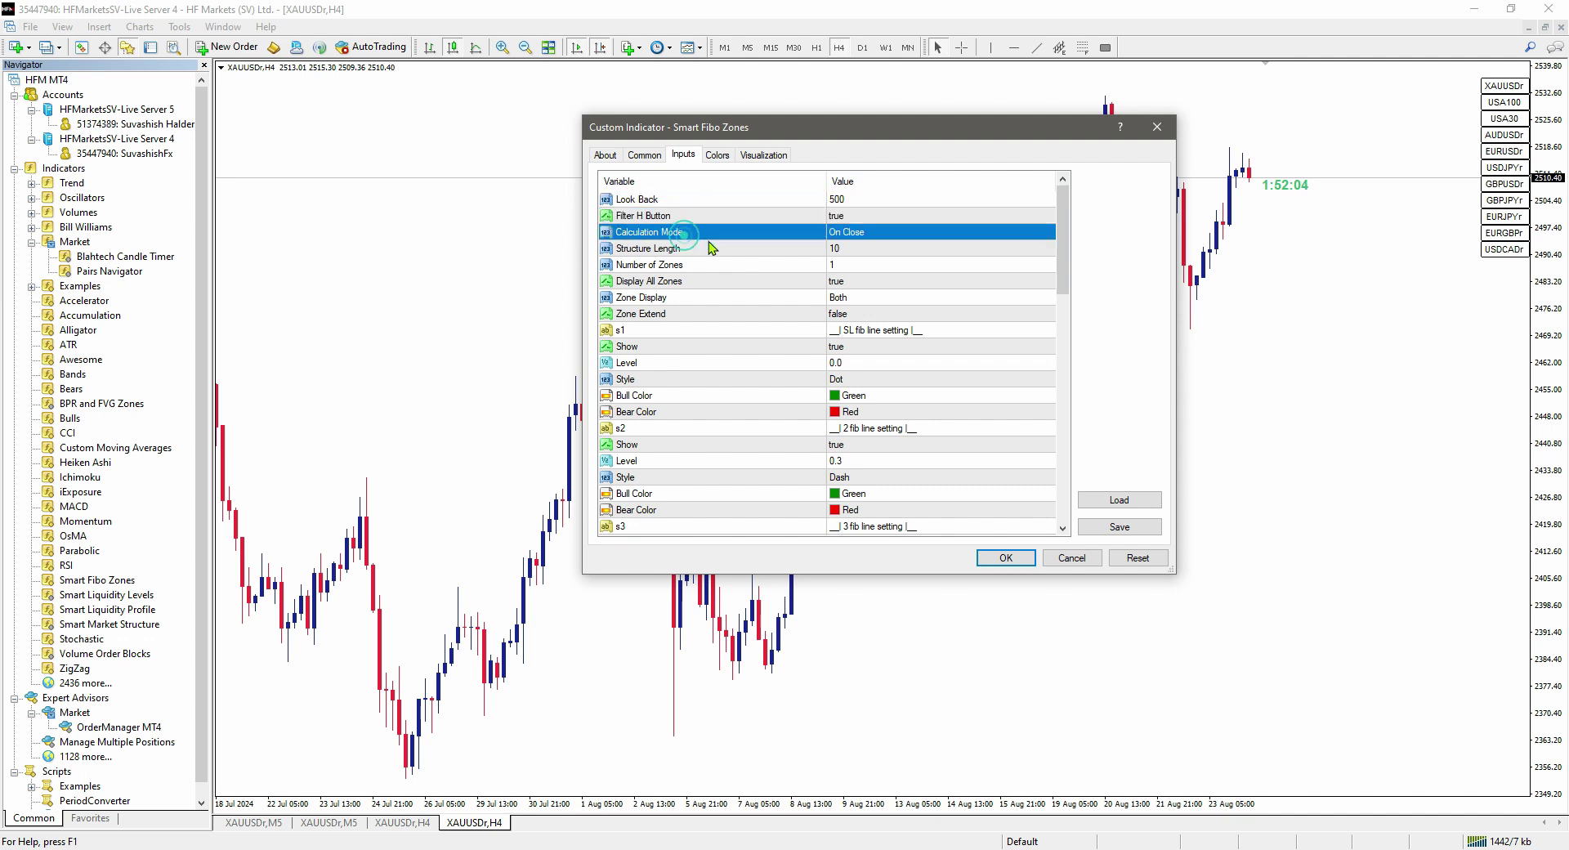
click(865, 237)
click(865, 237)
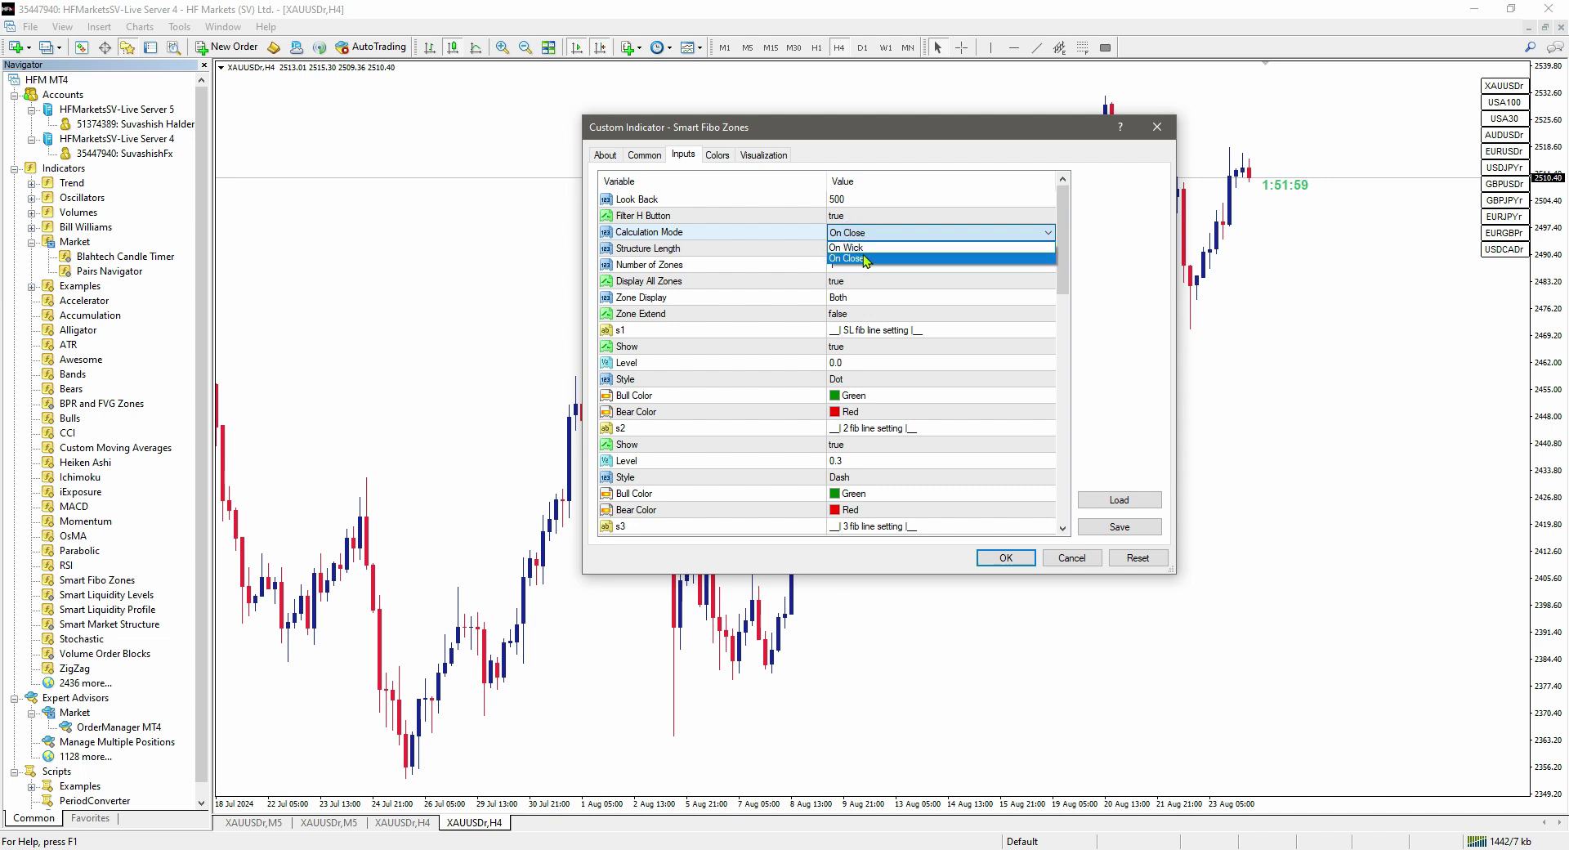
click(741, 246)
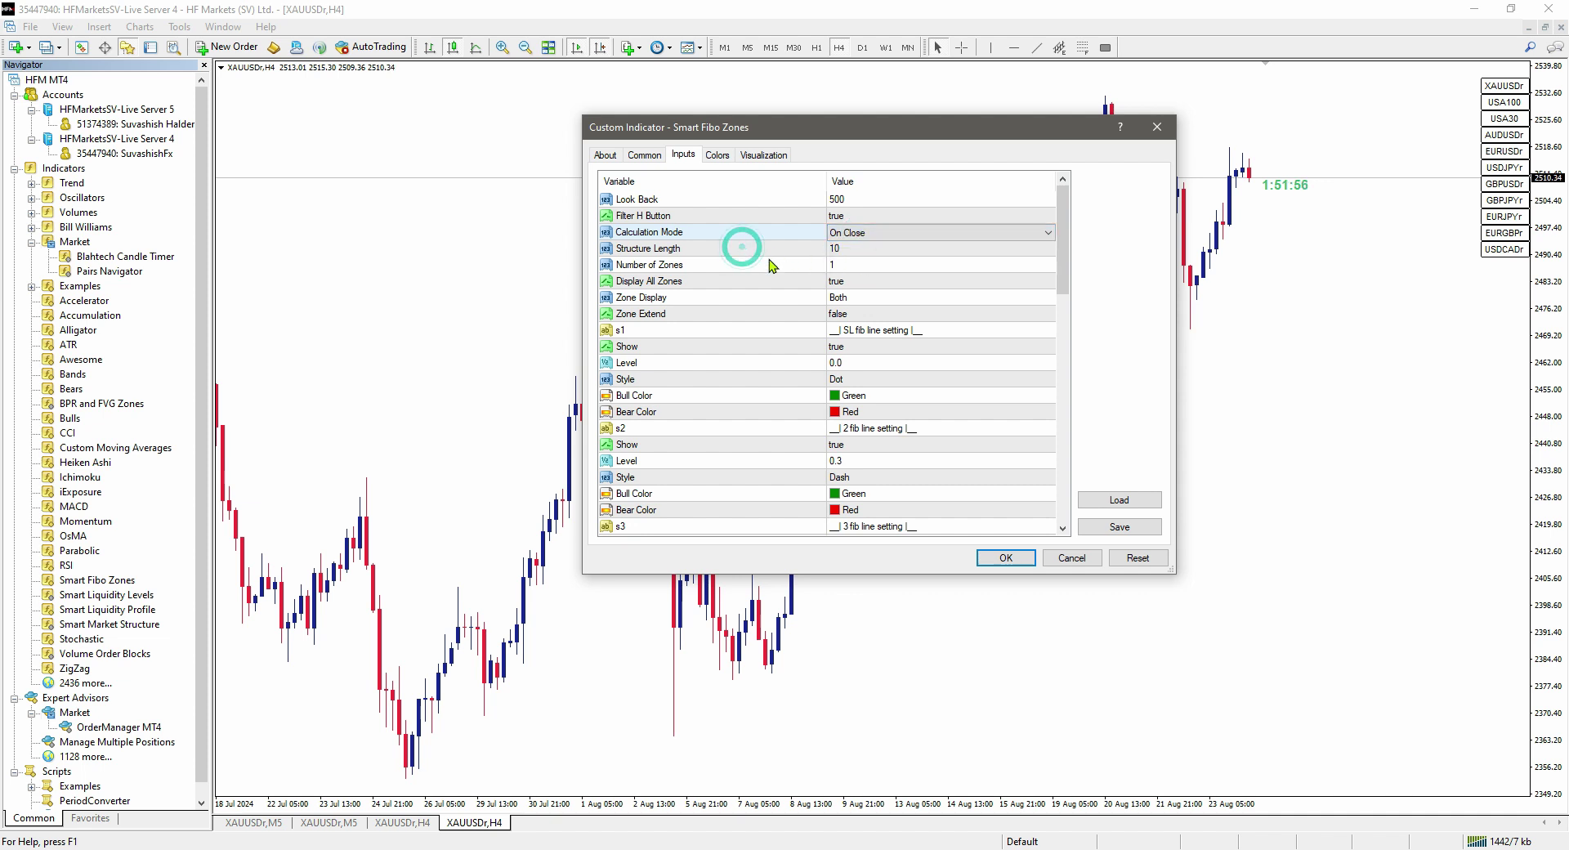
click(657, 249)
click(854, 247)
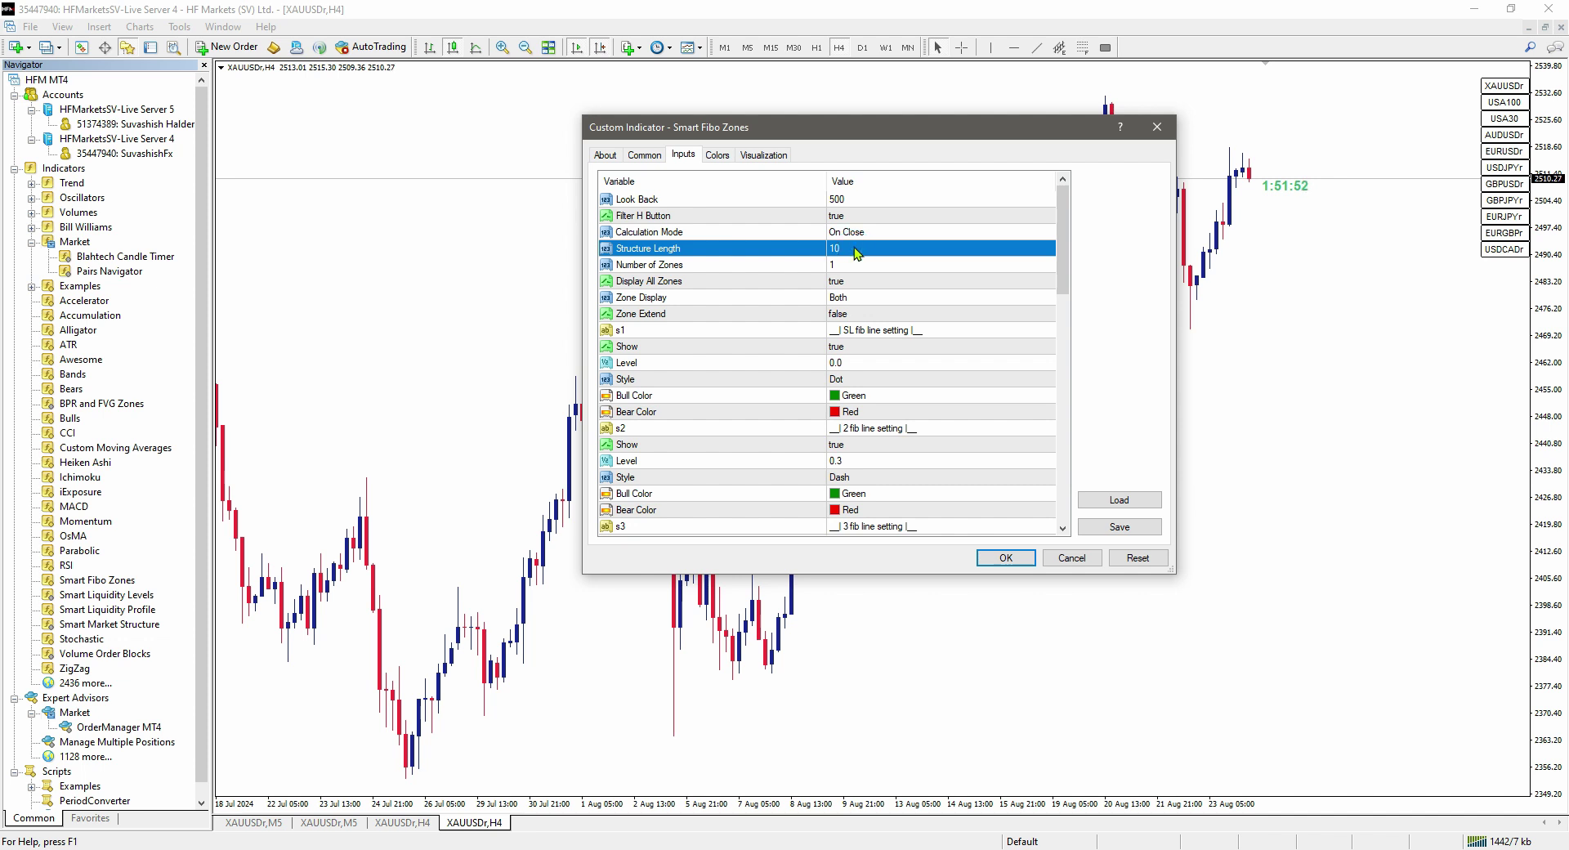
Examine the inputs for number of zones, display all zones, zone display and zone extend, including the zone display options
click(743, 267)
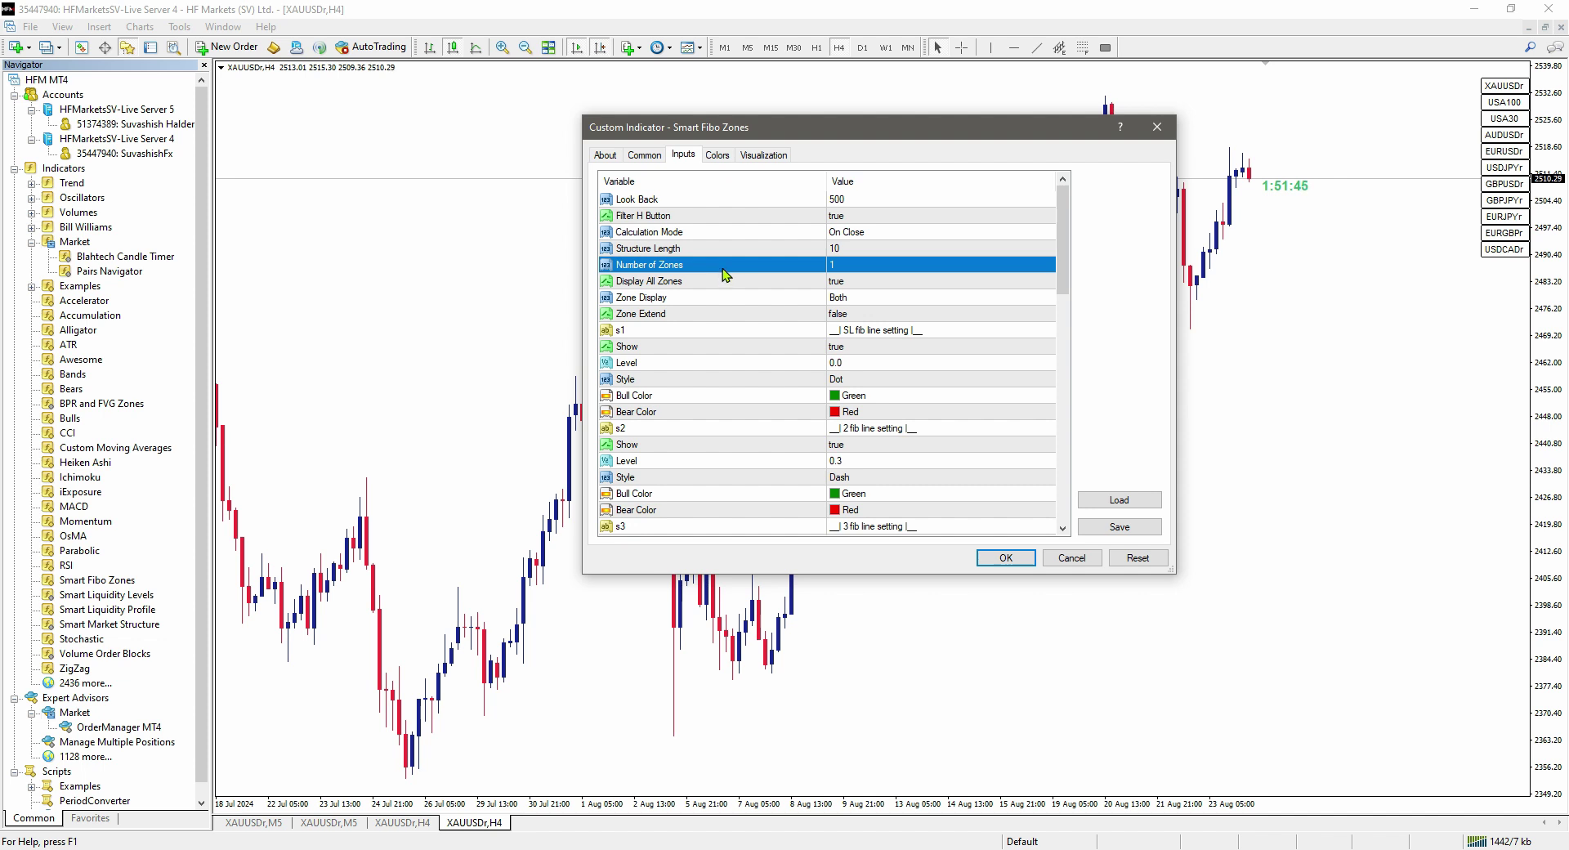
click(673, 296)
click(672, 282)
click(663, 299)
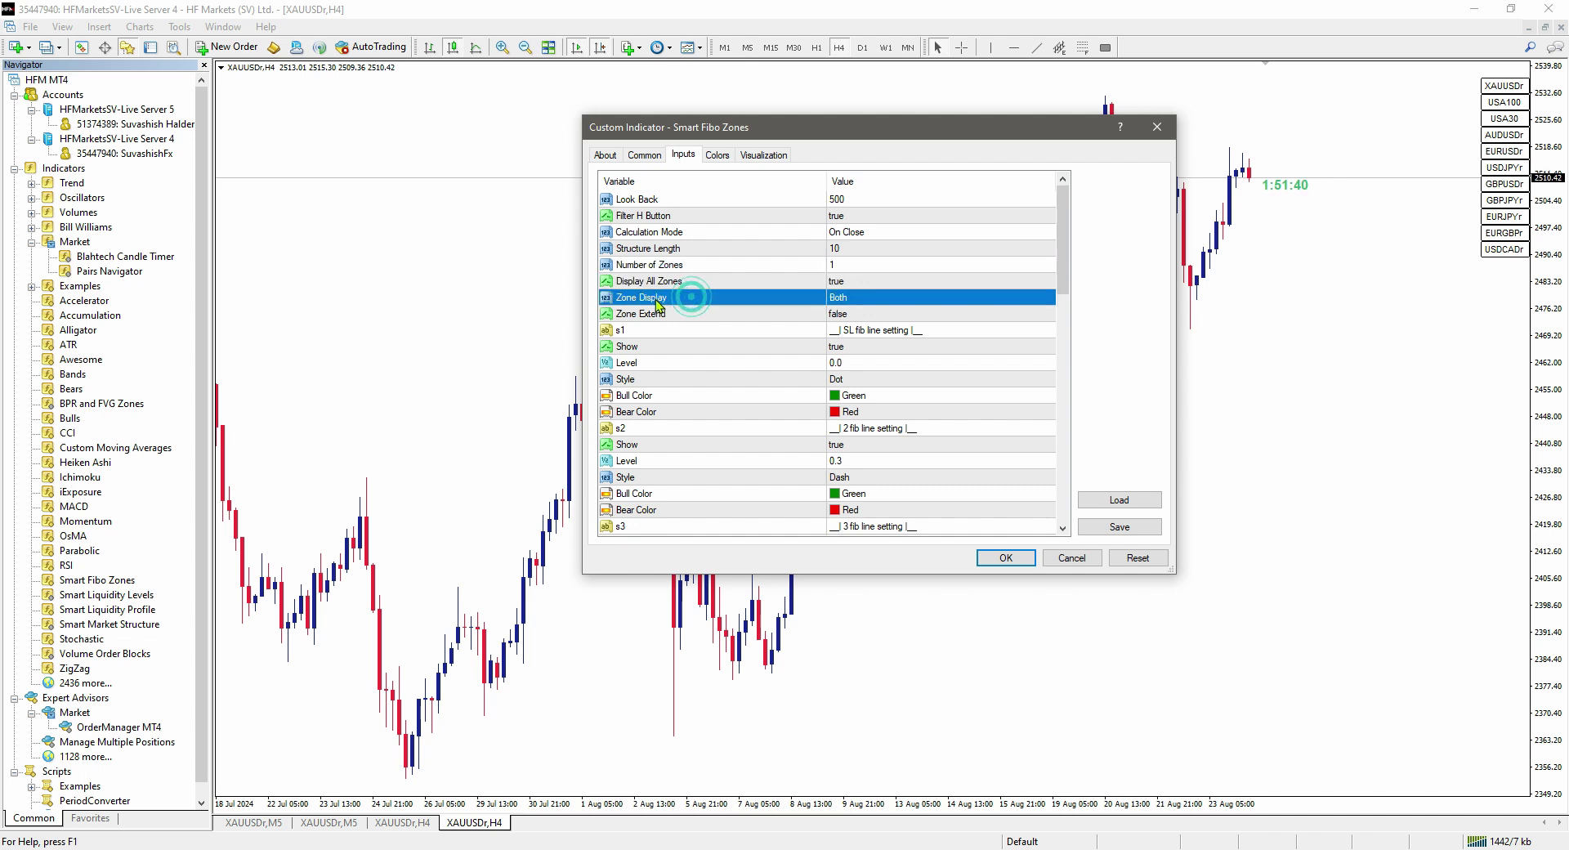
click(842, 298)
click(842, 298)
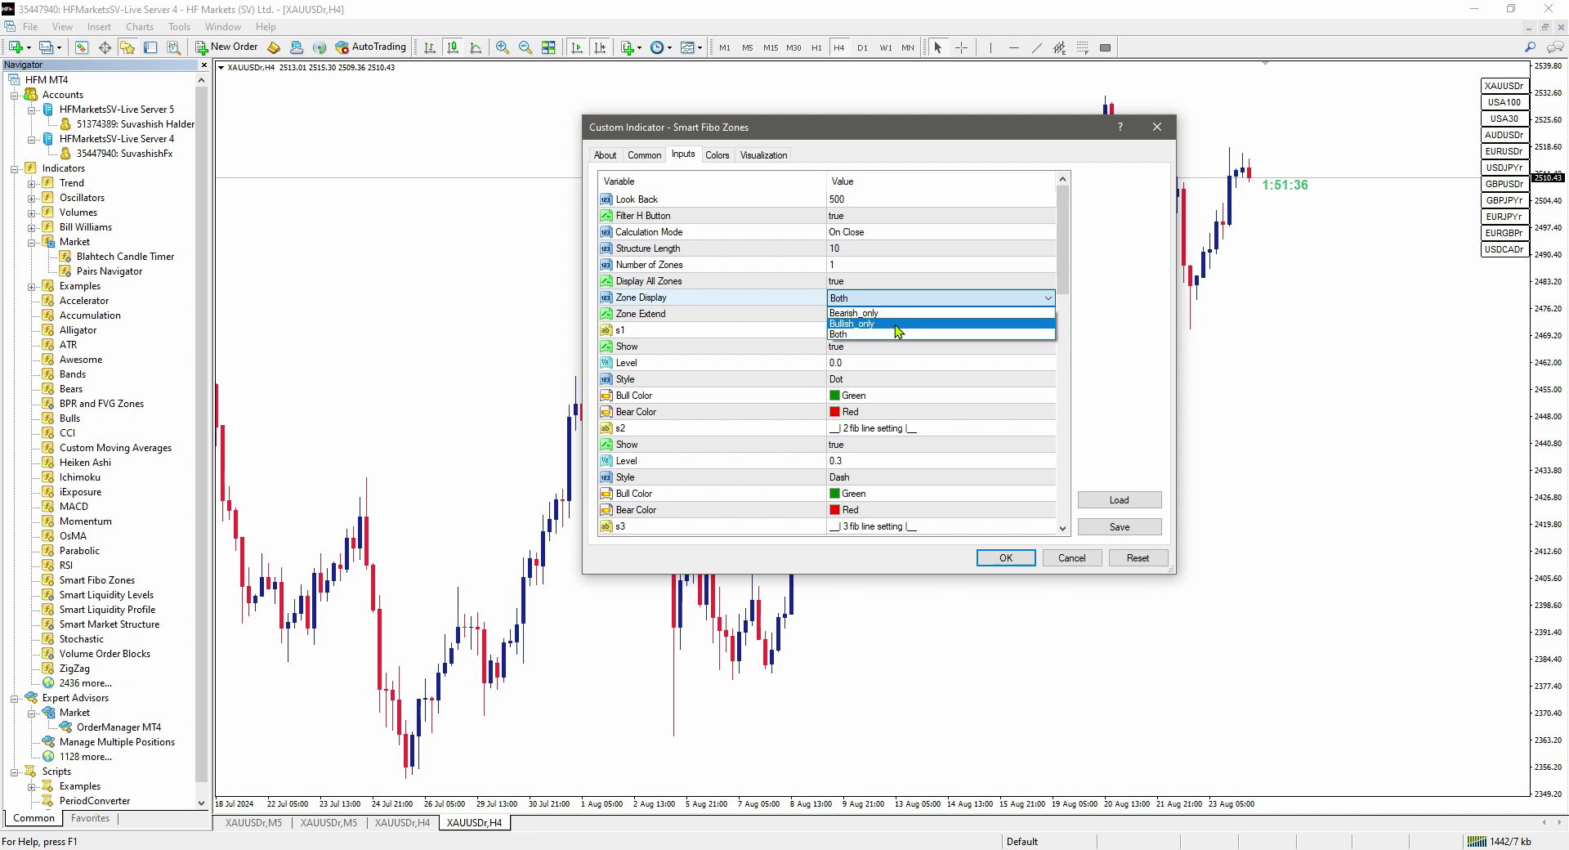
click(842, 282)
click(842, 280)
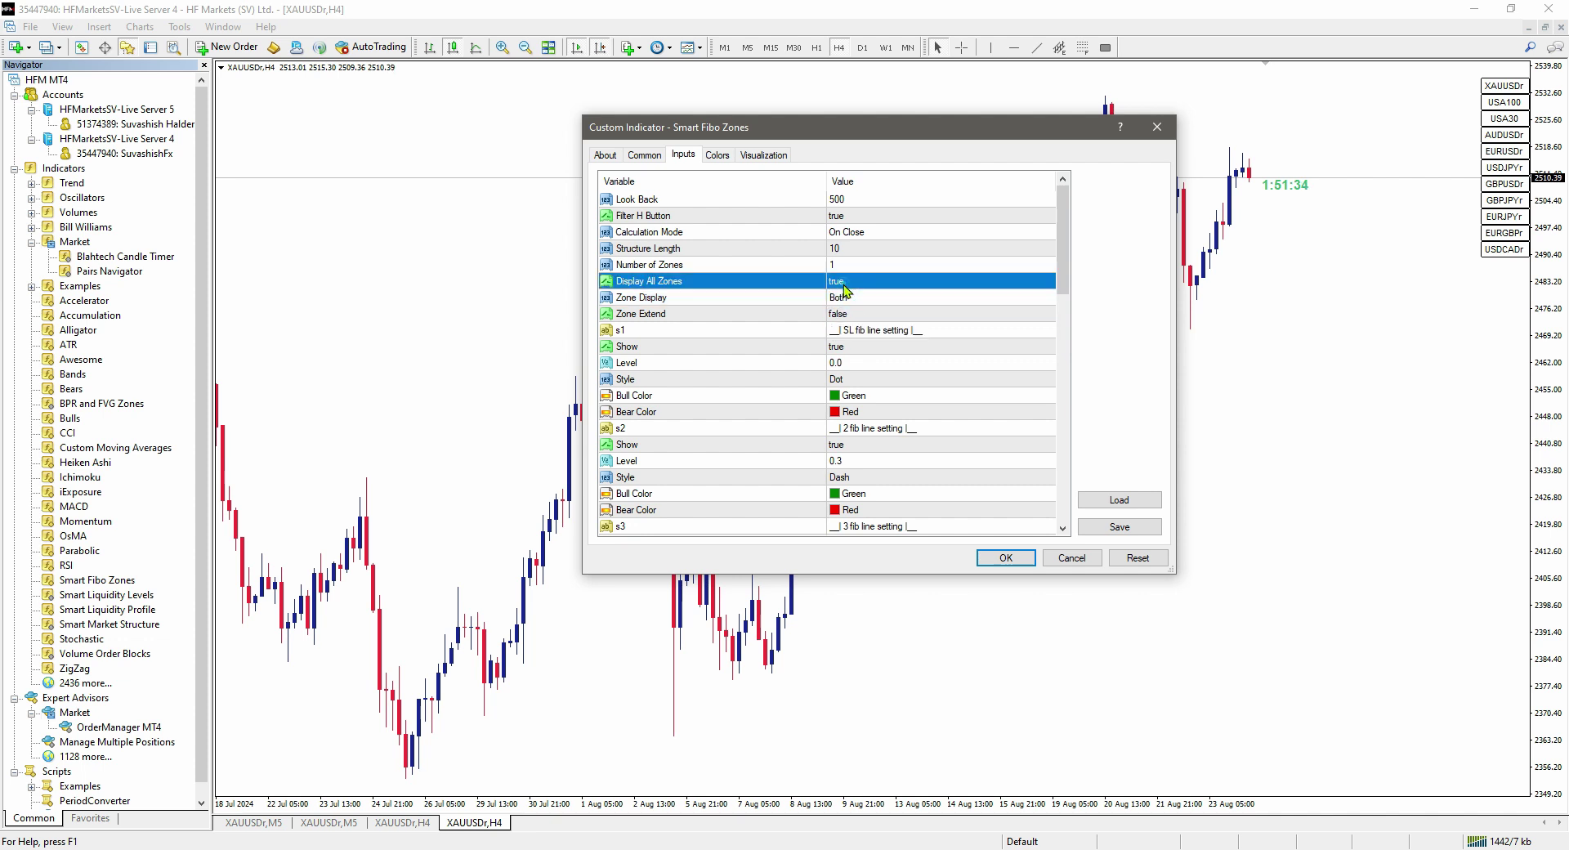
click(723, 319)
click(861, 313)
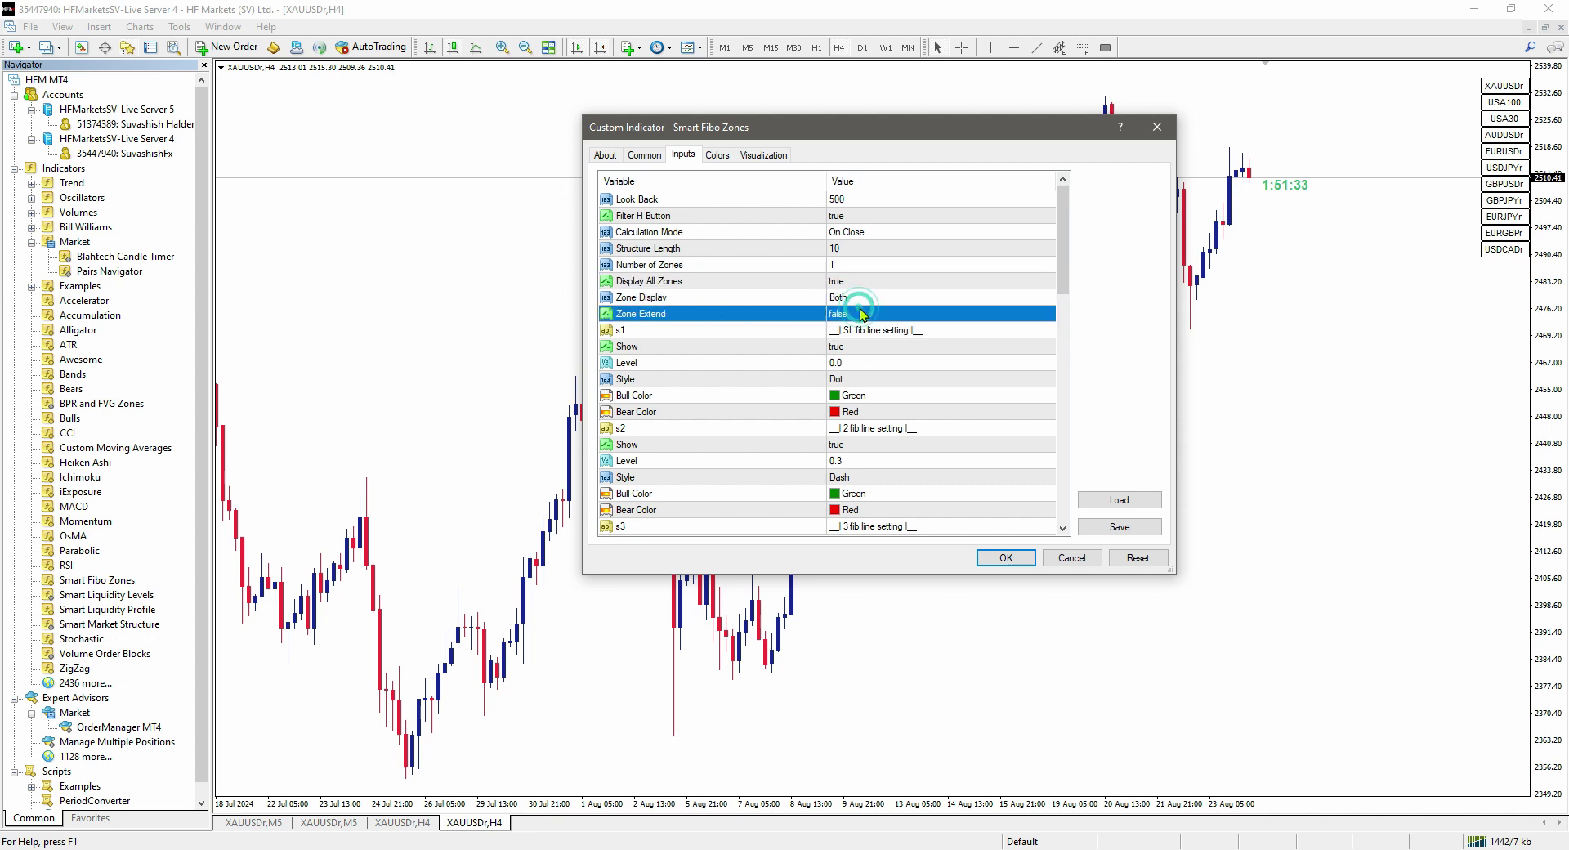
click(665, 268)
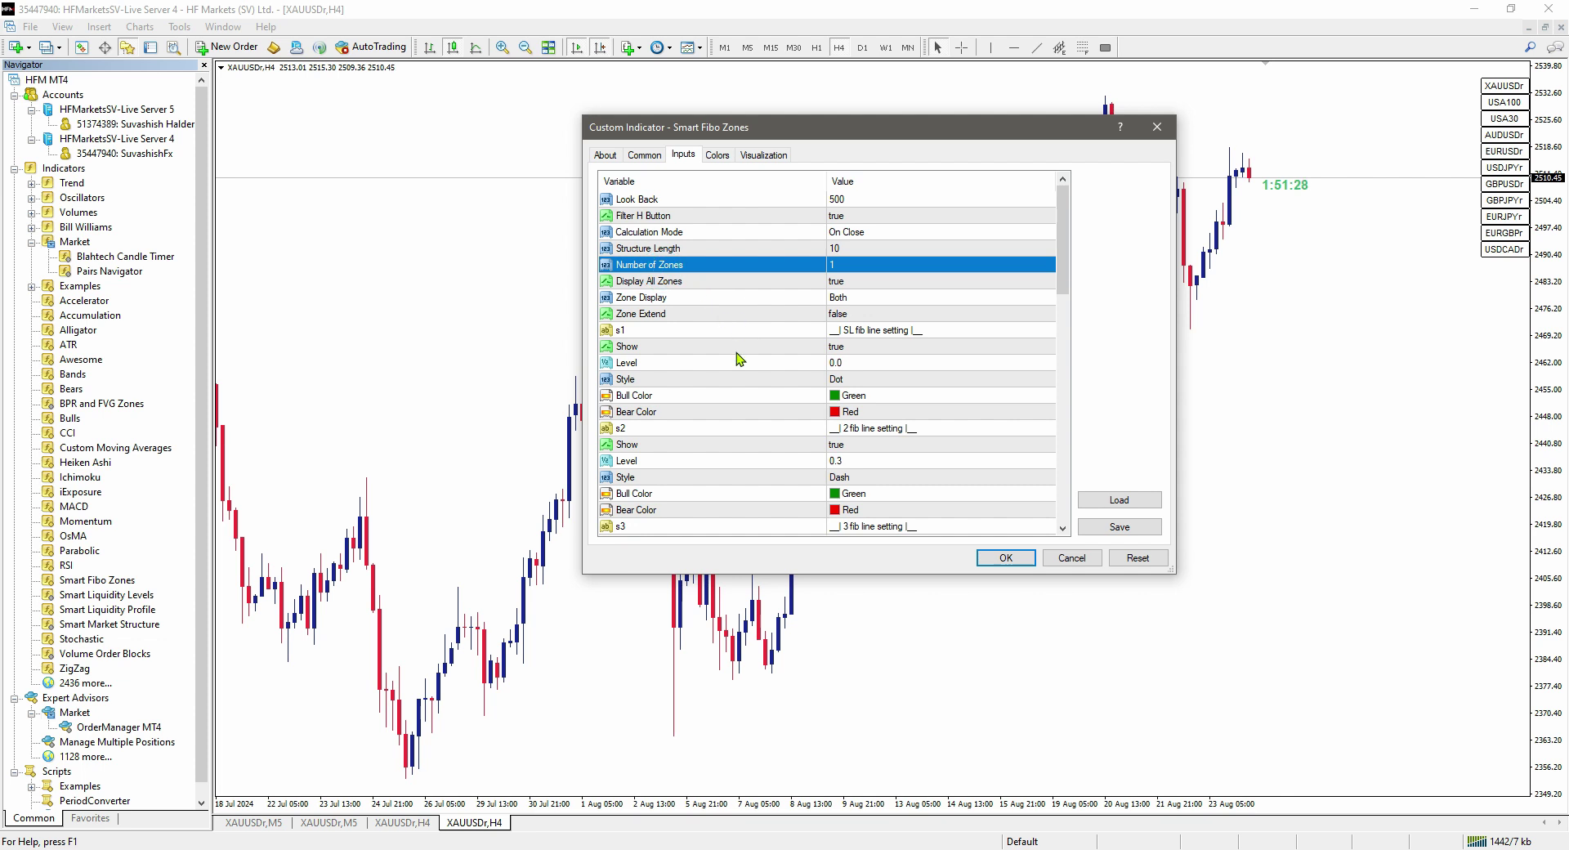
Examine the remaining inputs: the SL, entry and TP fib line settings, zone style and colors, and alert options
scroll(738, 362, down, 12)
scroll(738, 362, down, 3)
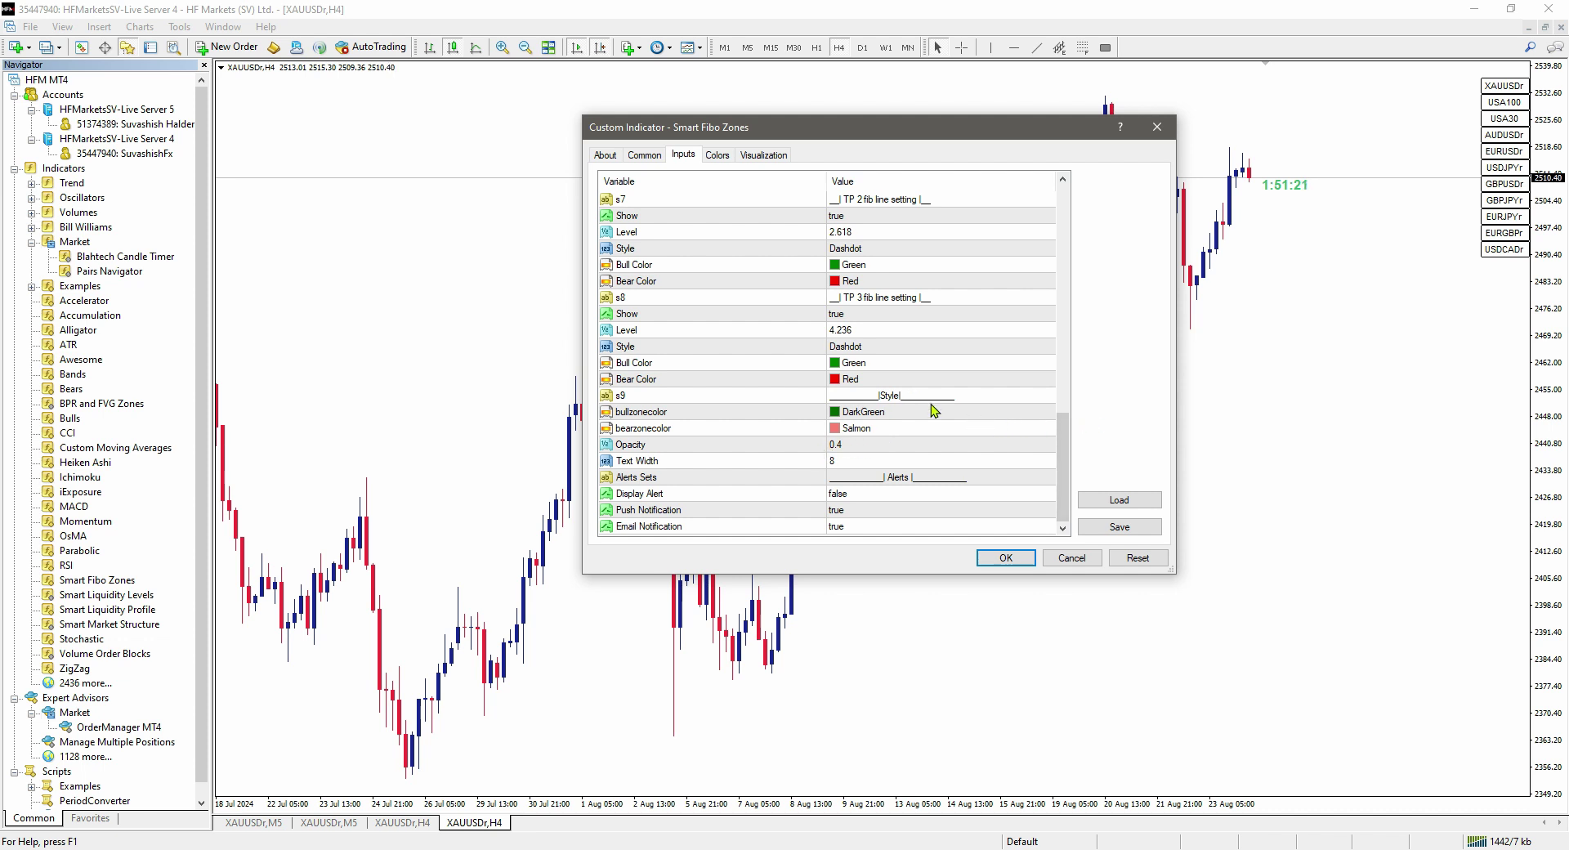
click(909, 314)
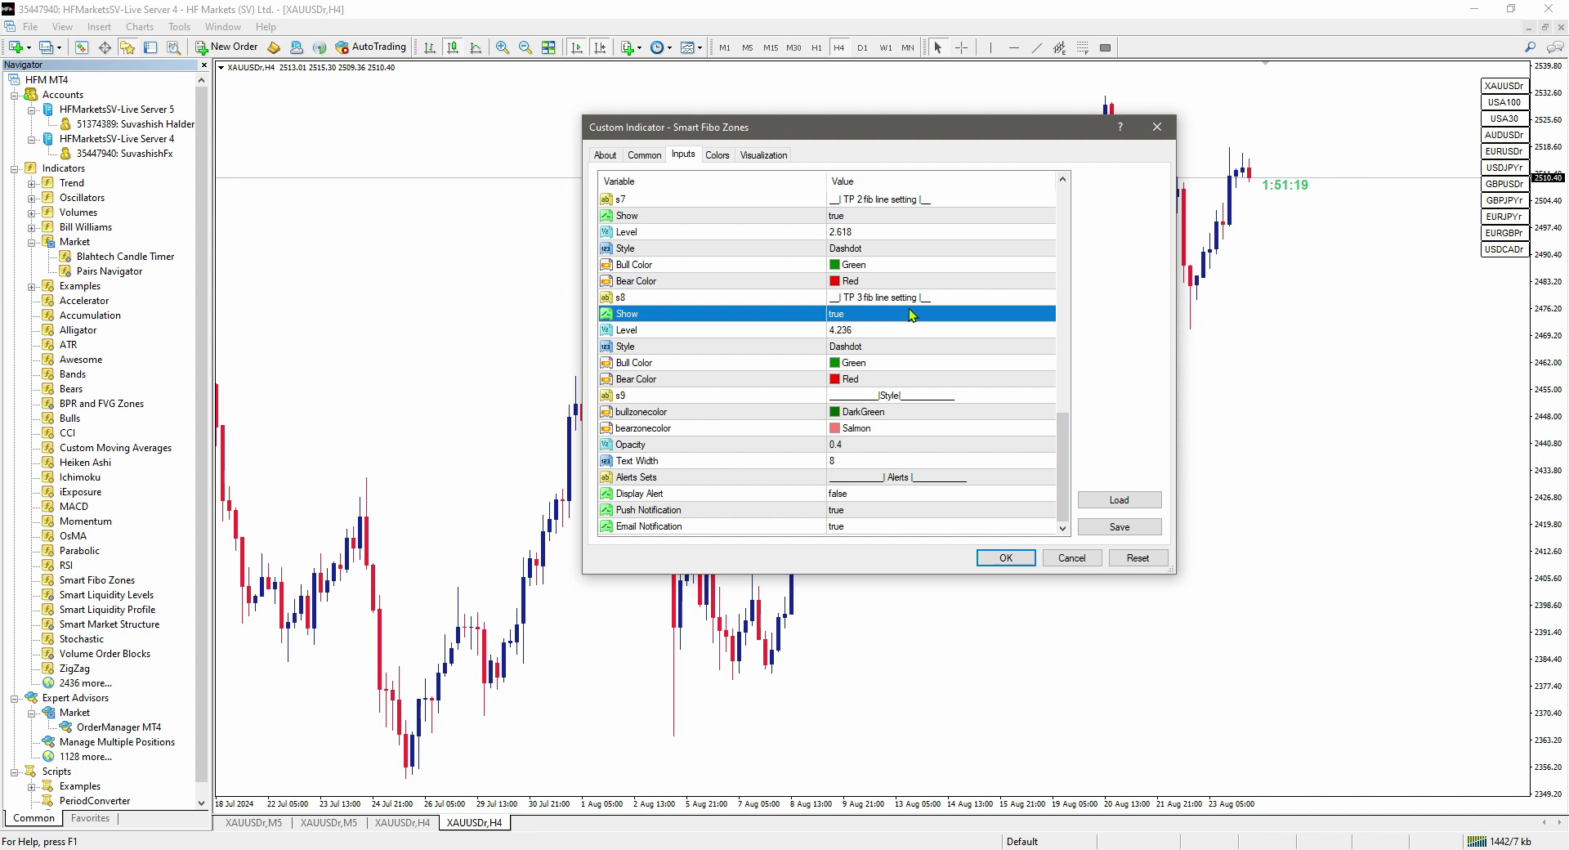
scroll(844, 434, up, 5)
scroll(826, 344, up, 3)
click(900, 248)
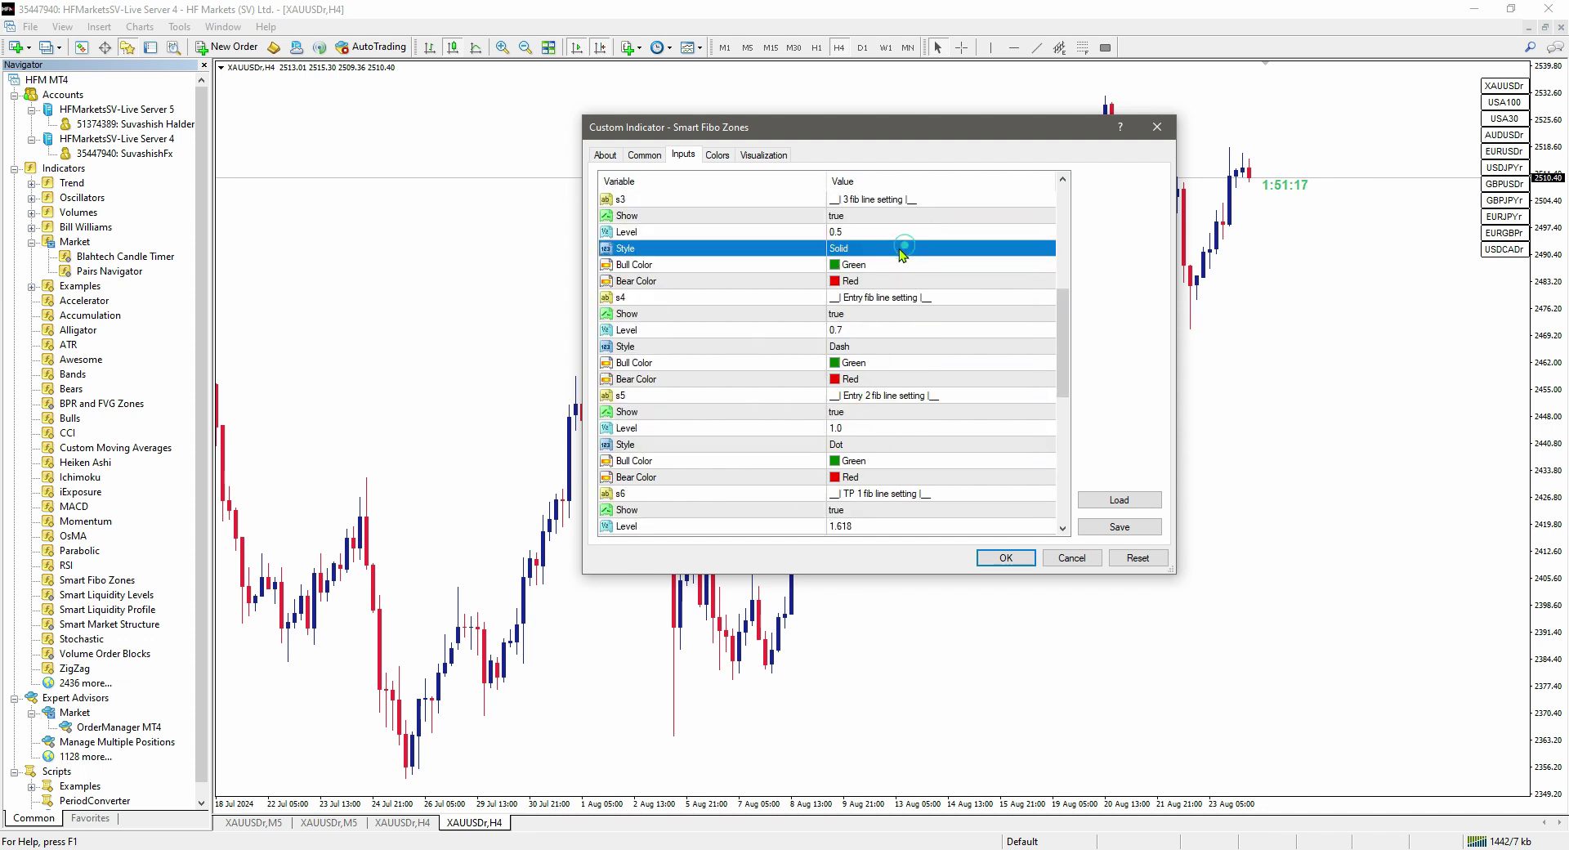
scroll(850, 327, up, 2)
scroll(814, 351, up, 4)
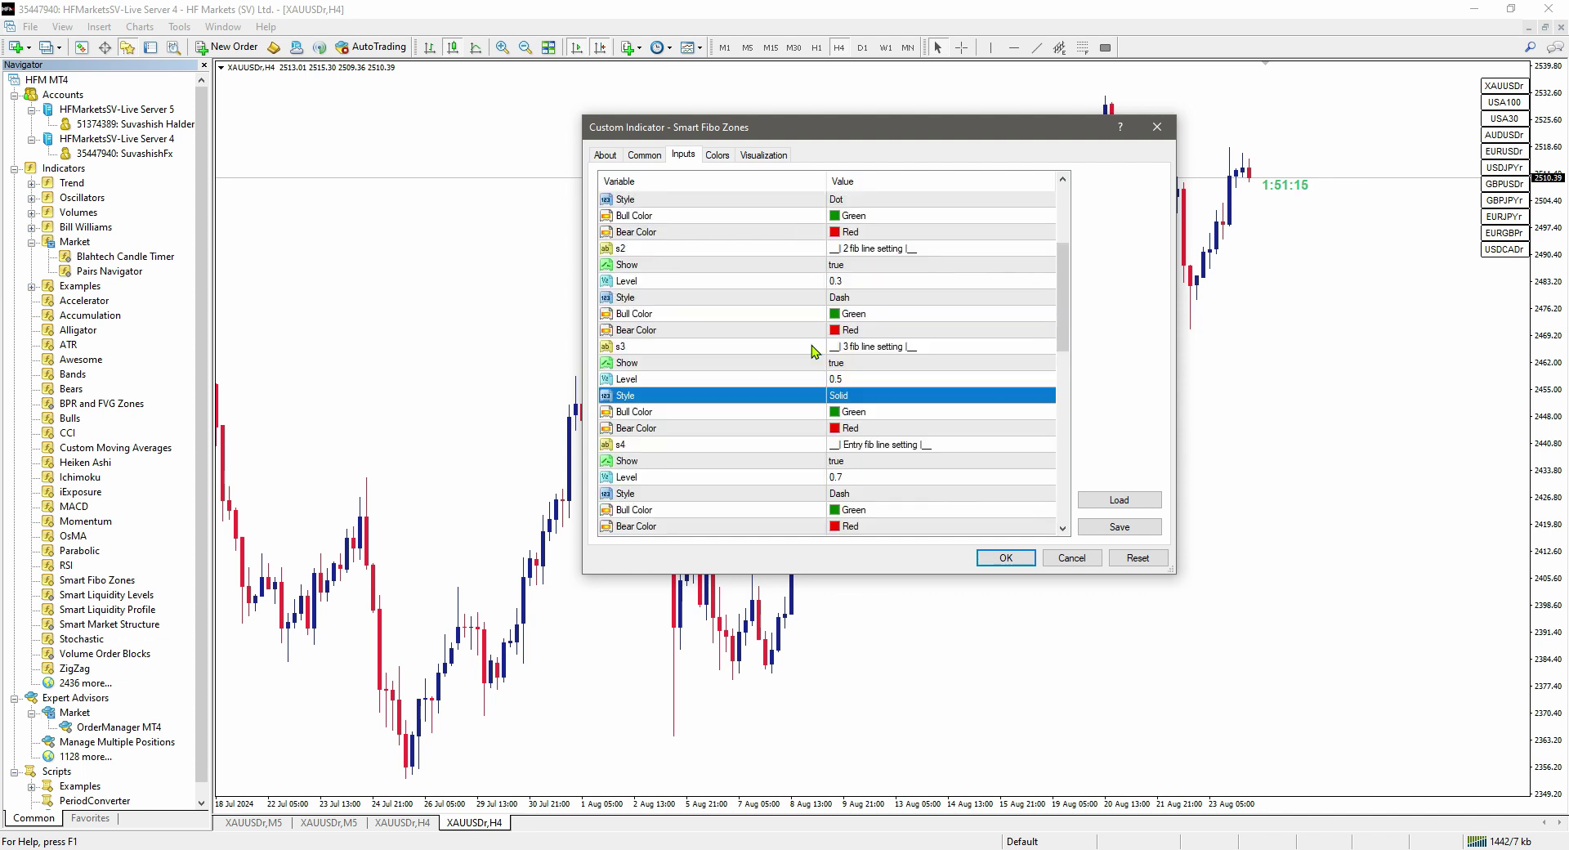
click(850, 329)
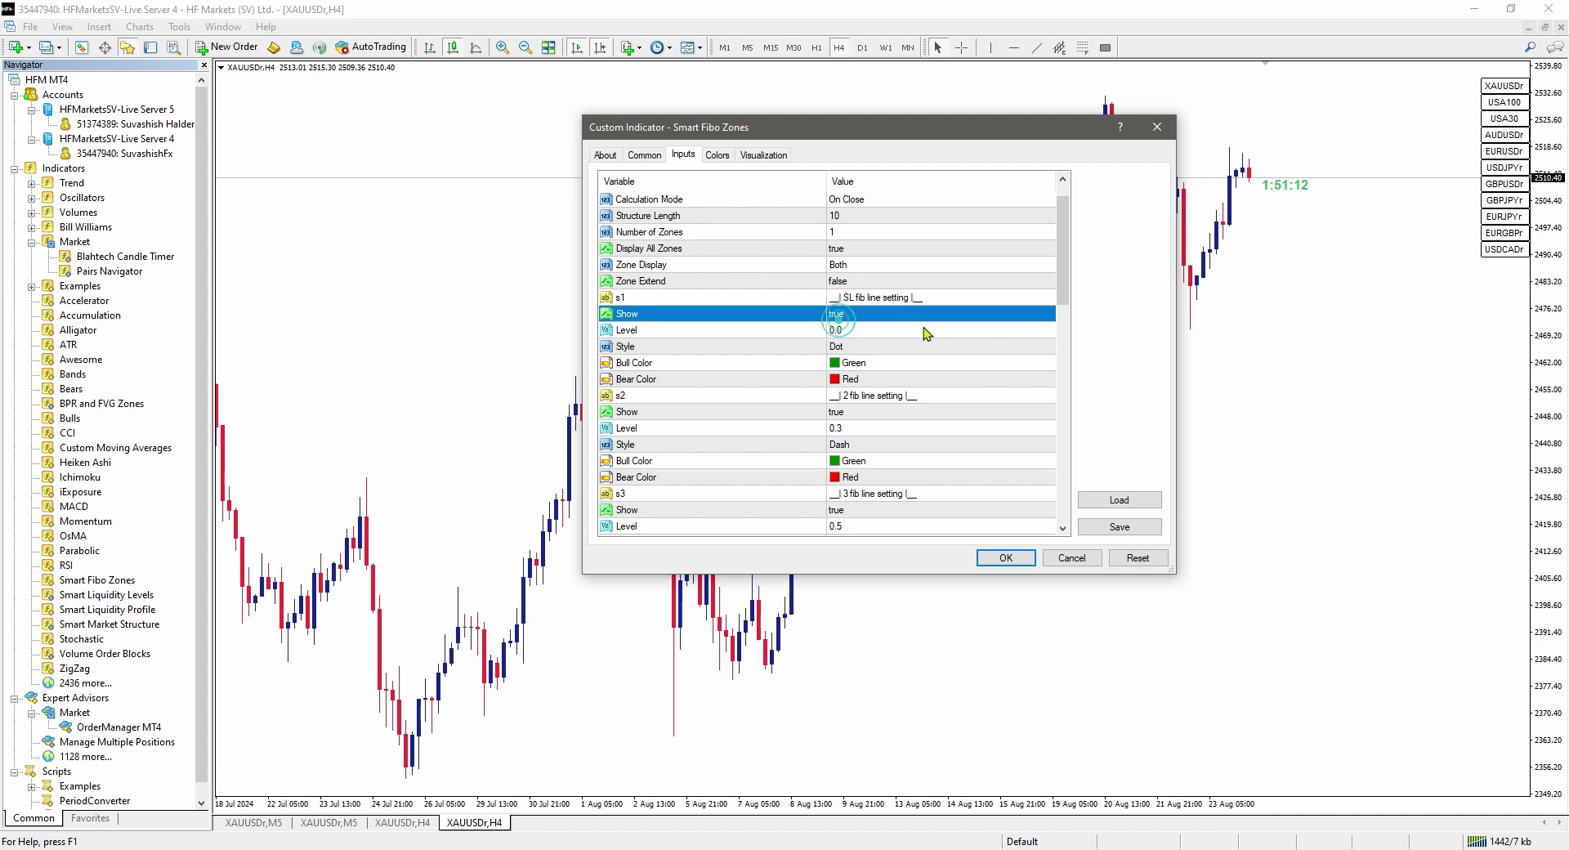
scroll(854, 396, down, 1)
click(850, 379)
click(873, 381)
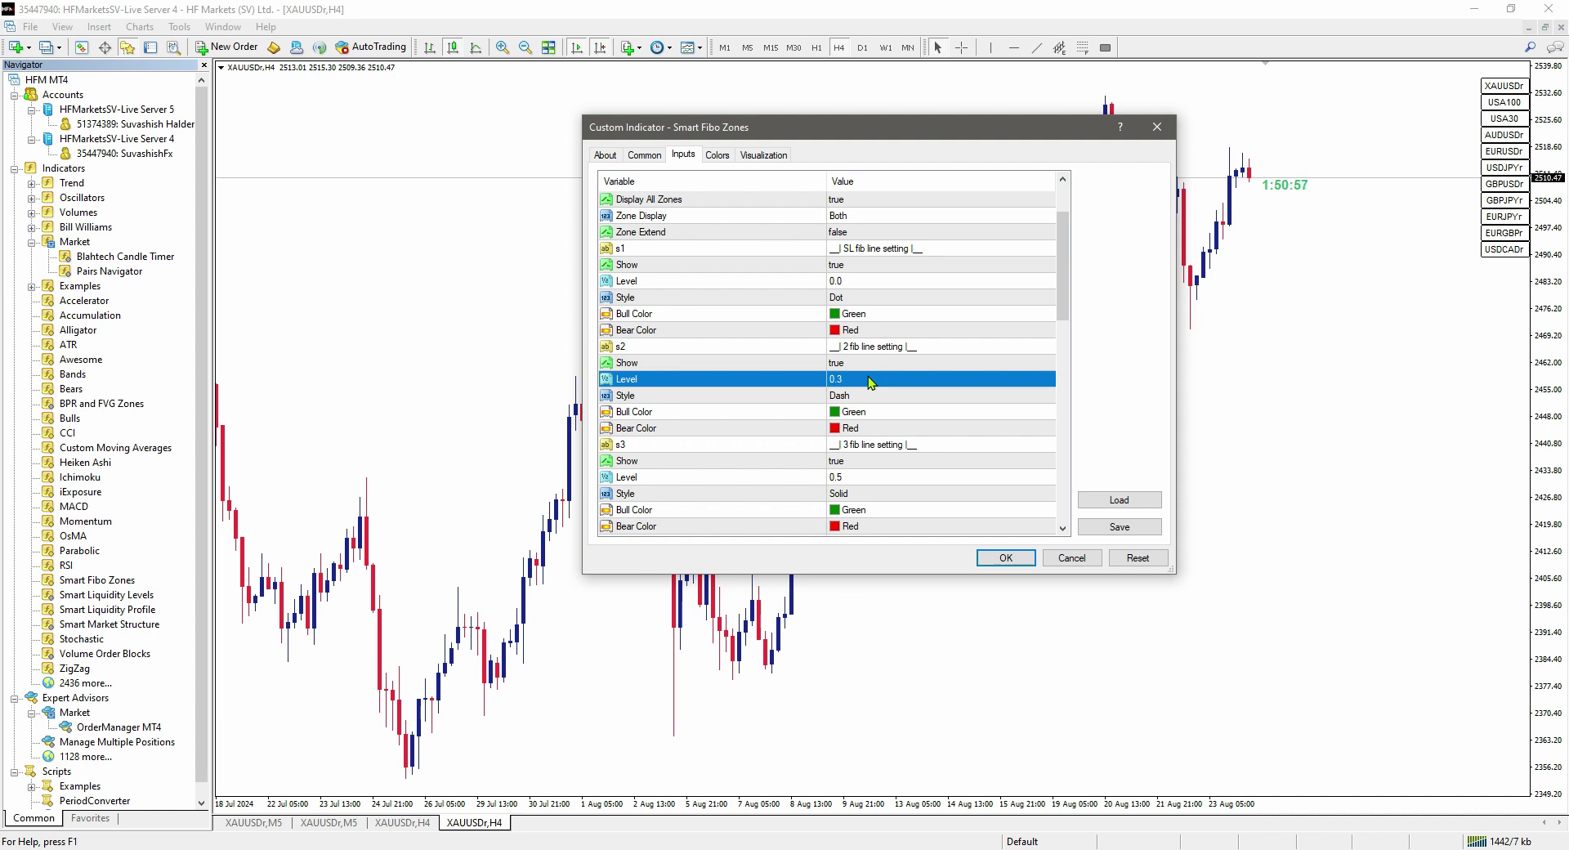
scroll(870, 381, down, 13)
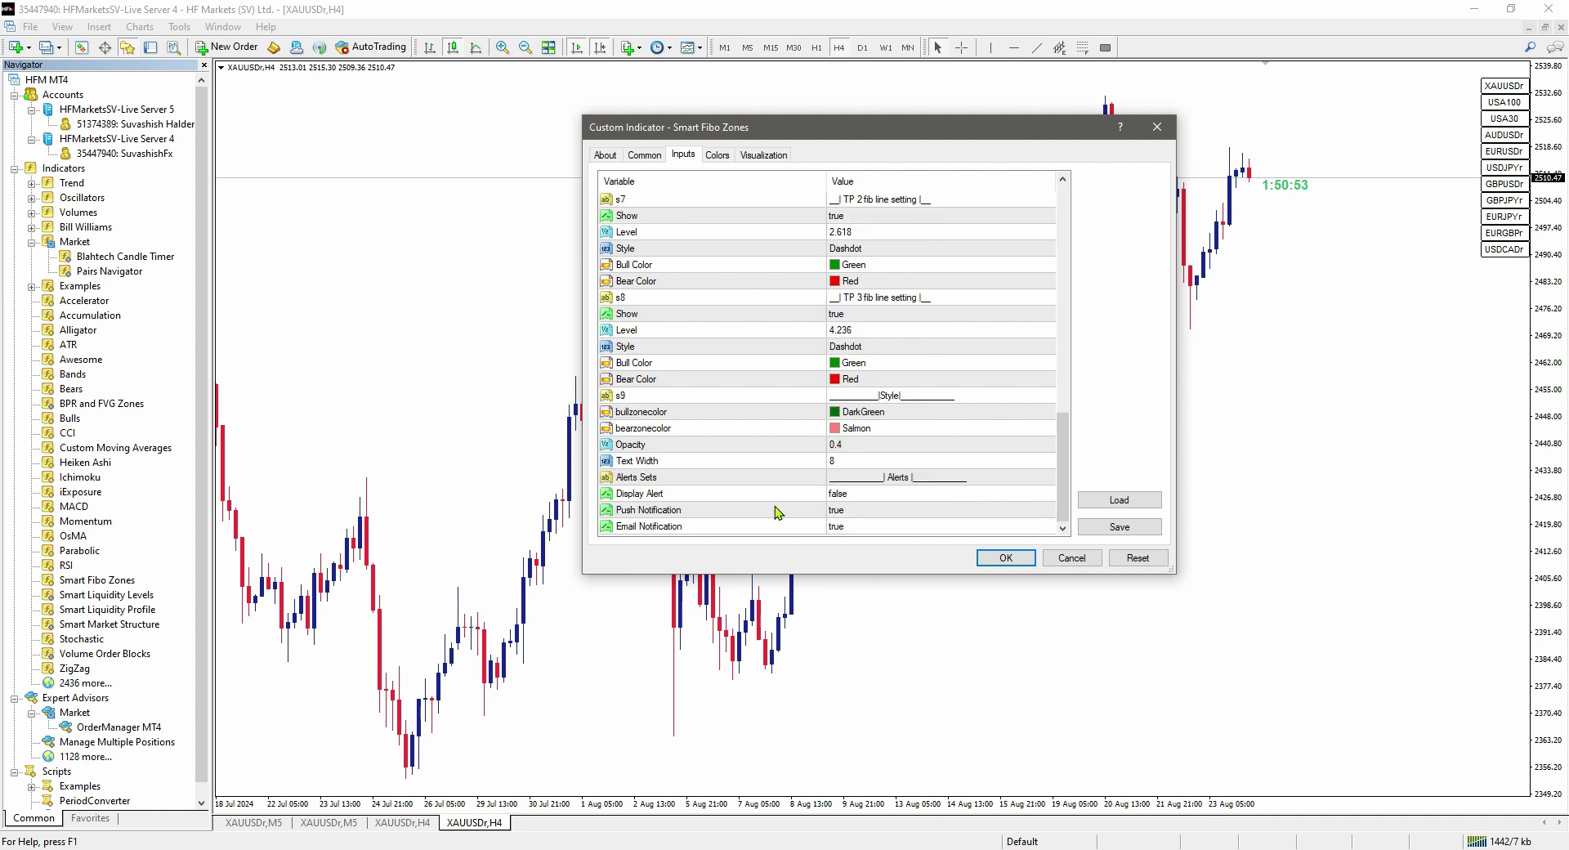
scroll(783, 490, up, 3)
scroll(783, 491, up, 12)
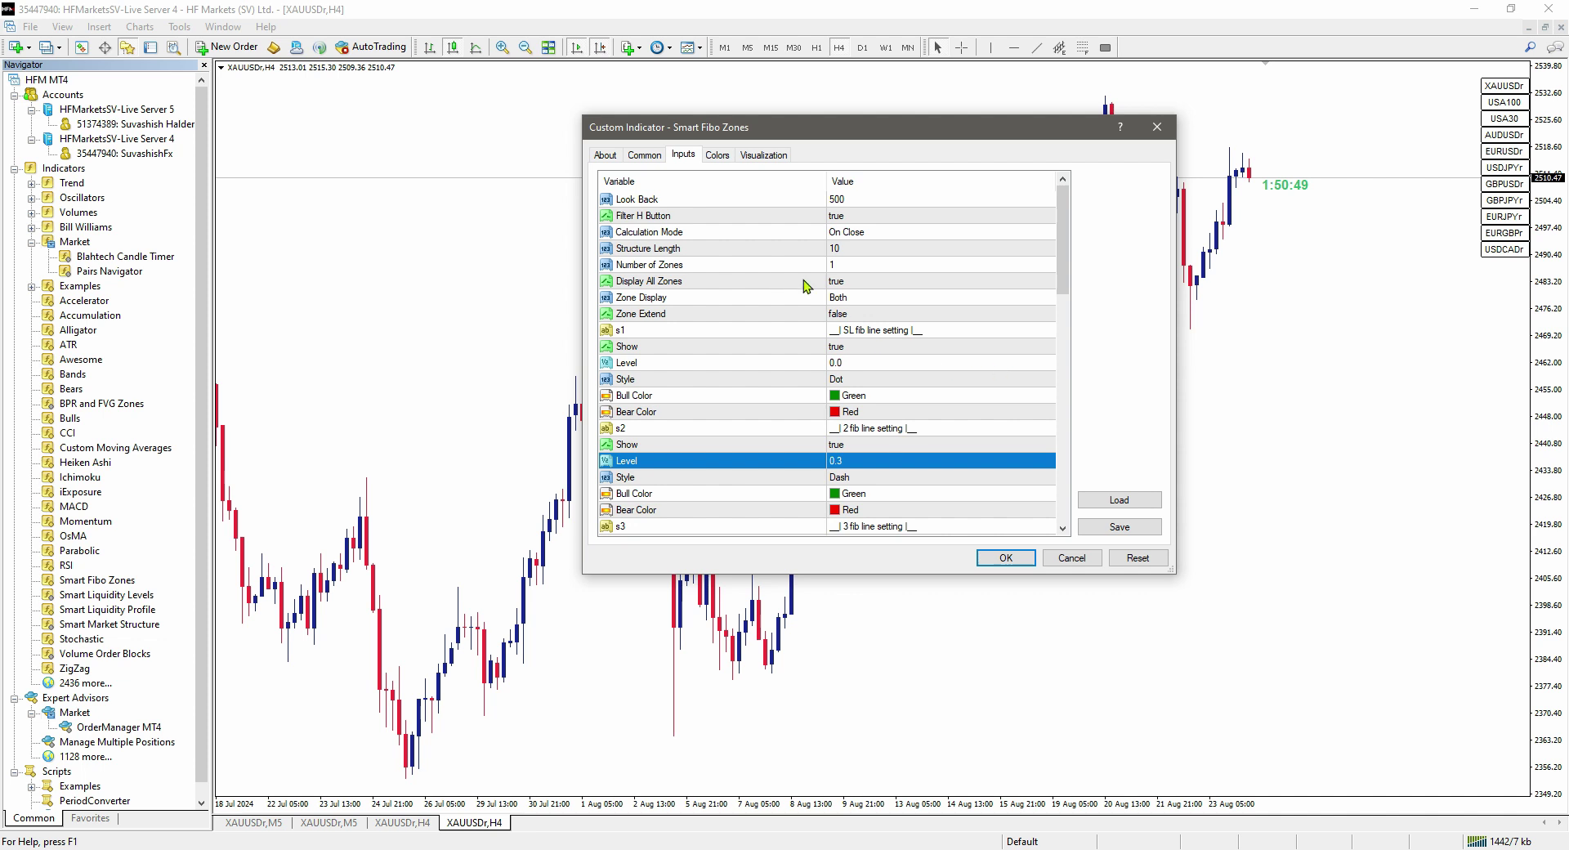
Apply Smart Fibo Zones to the chart with its default inputs and hide the Navigator
click(995, 559)
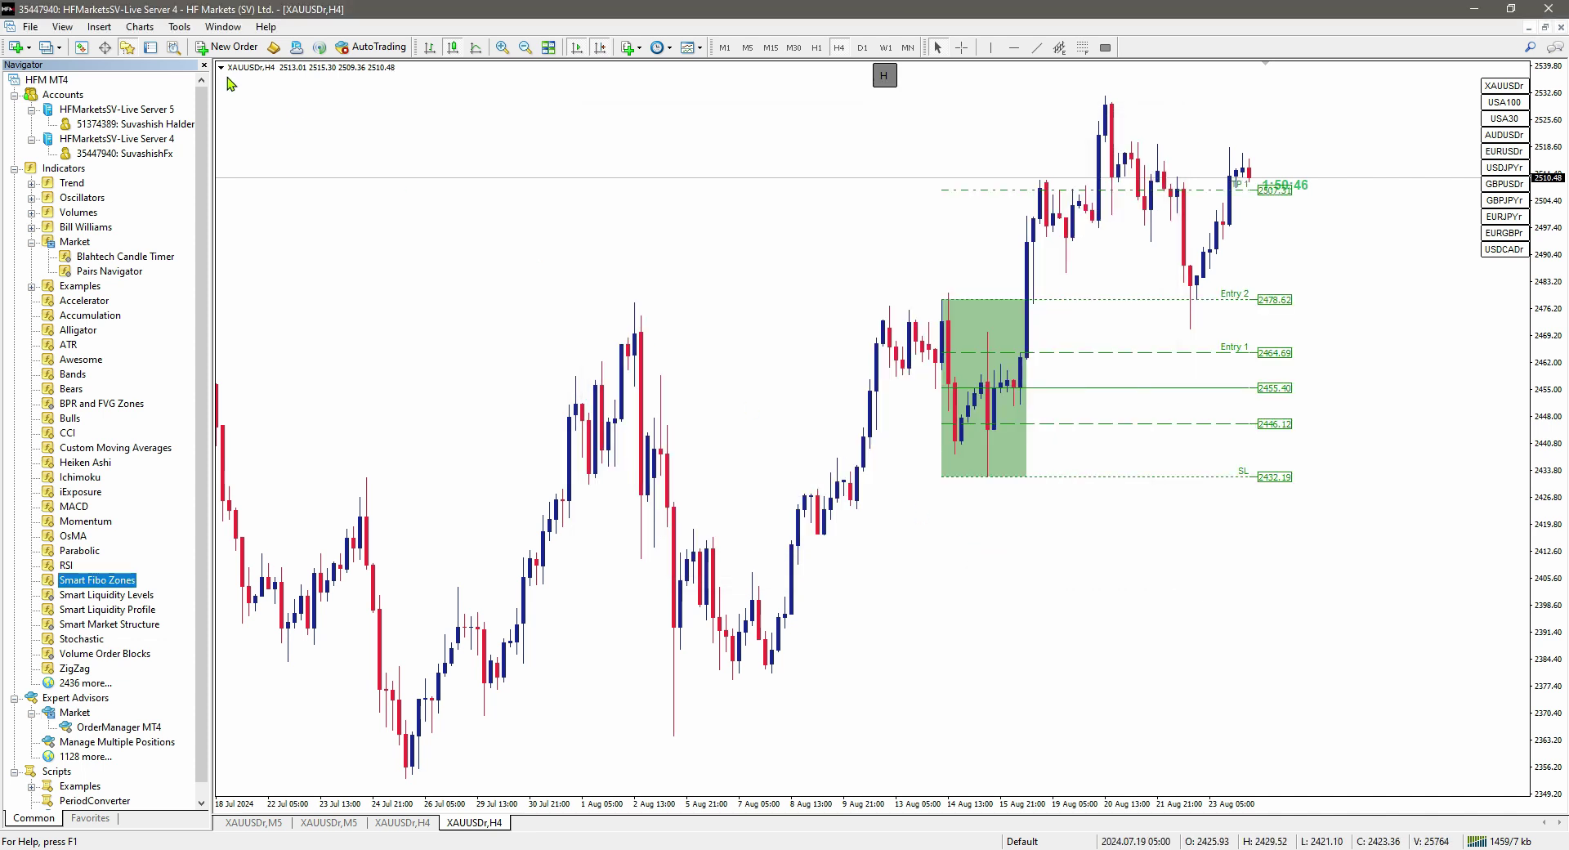
click(127, 47)
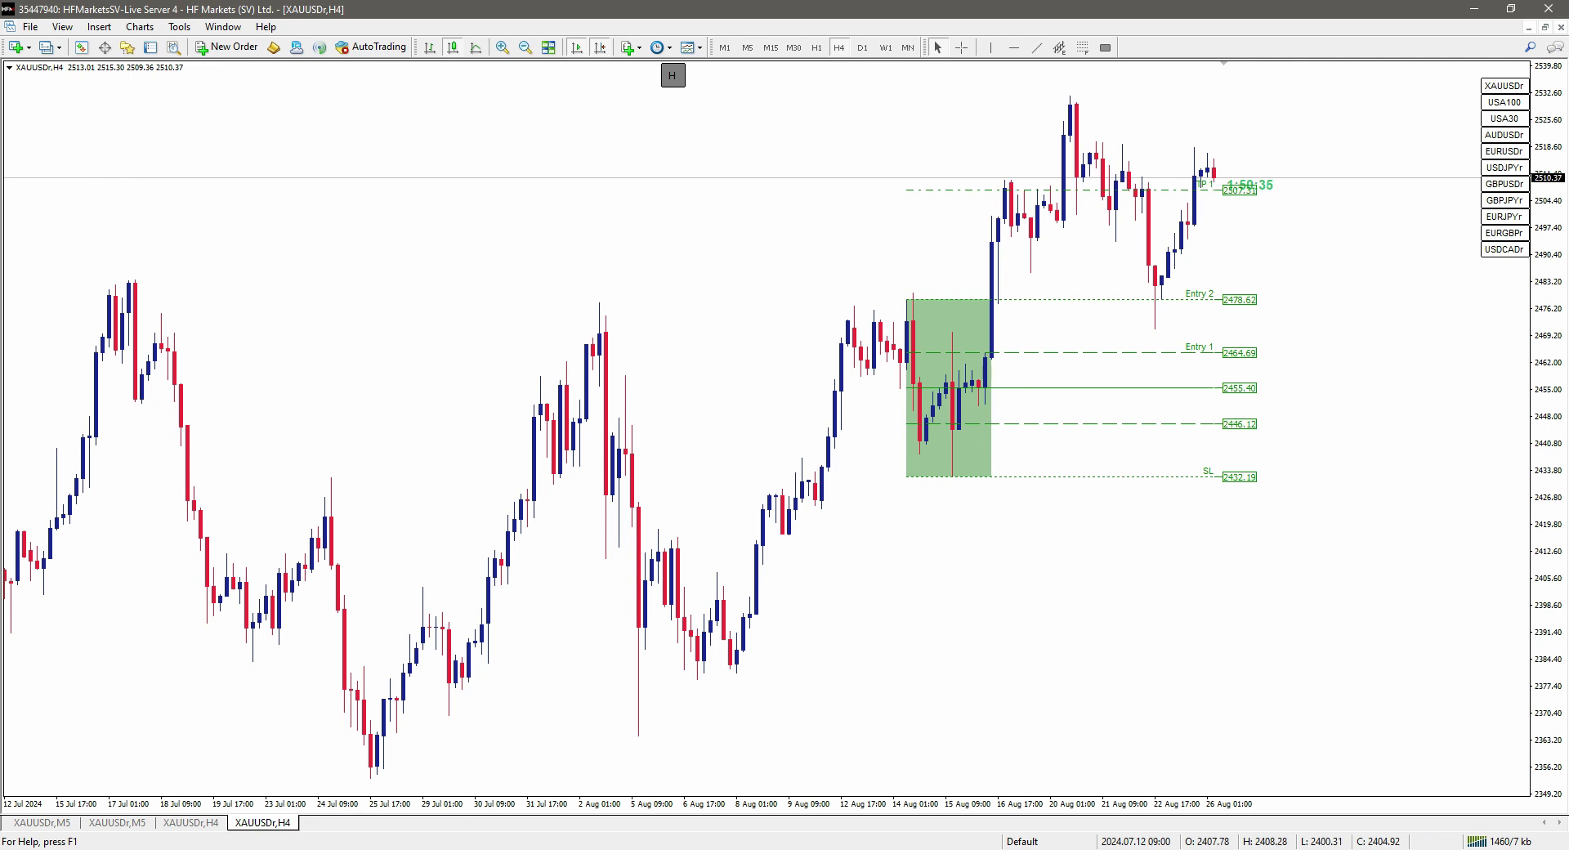
Open the list of indicators on the chart, positioned clear of the green zone, and point out the zone's lower and upper edges
right_click(716, 261)
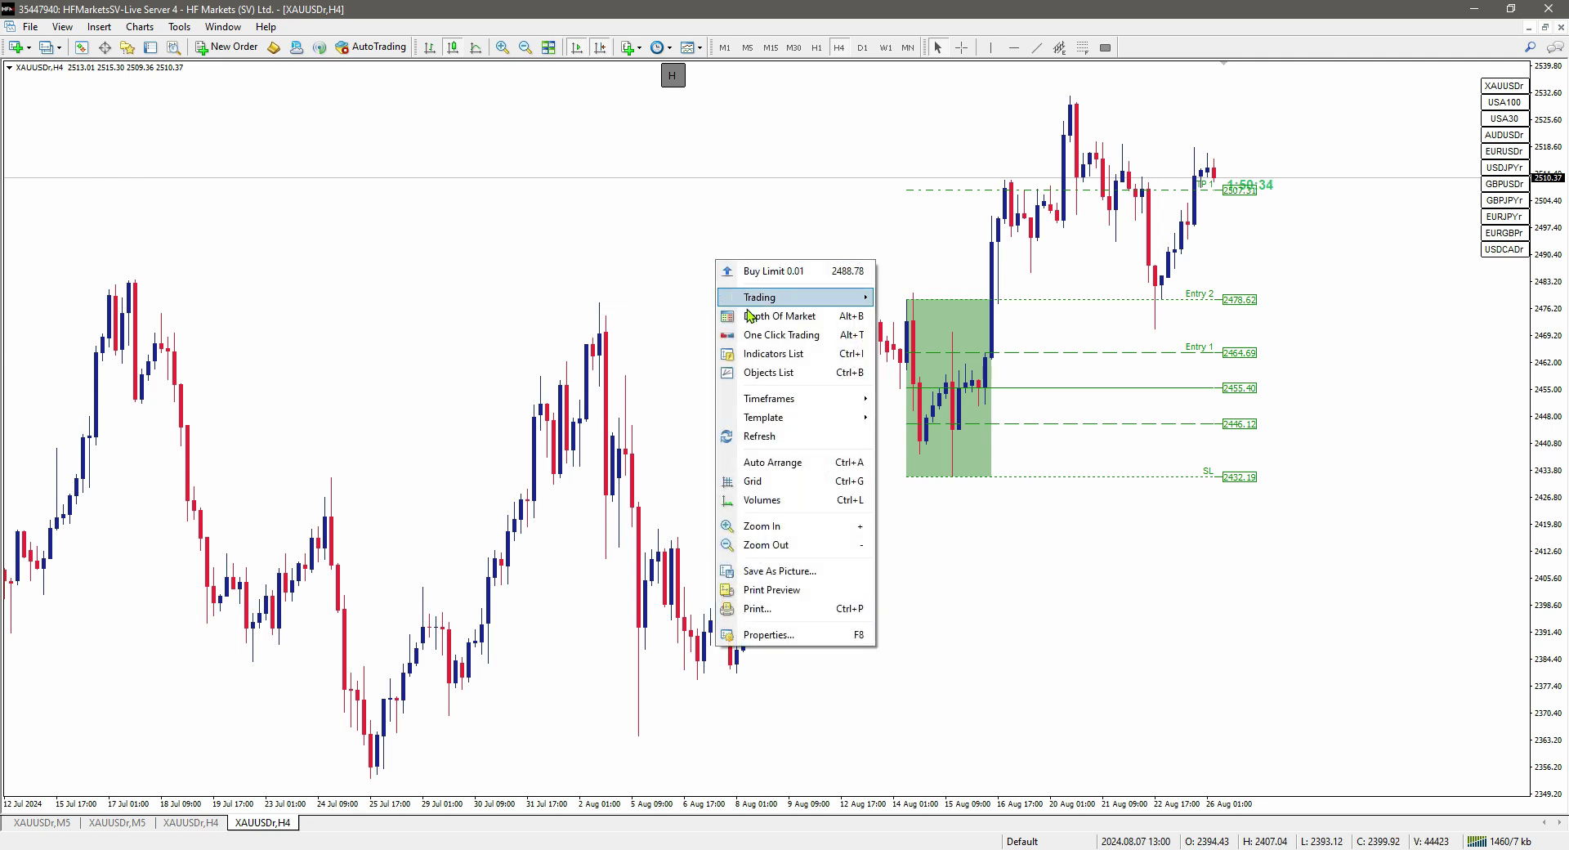
click(768, 354)
click(758, 285)
drag(799, 223, 604, 214)
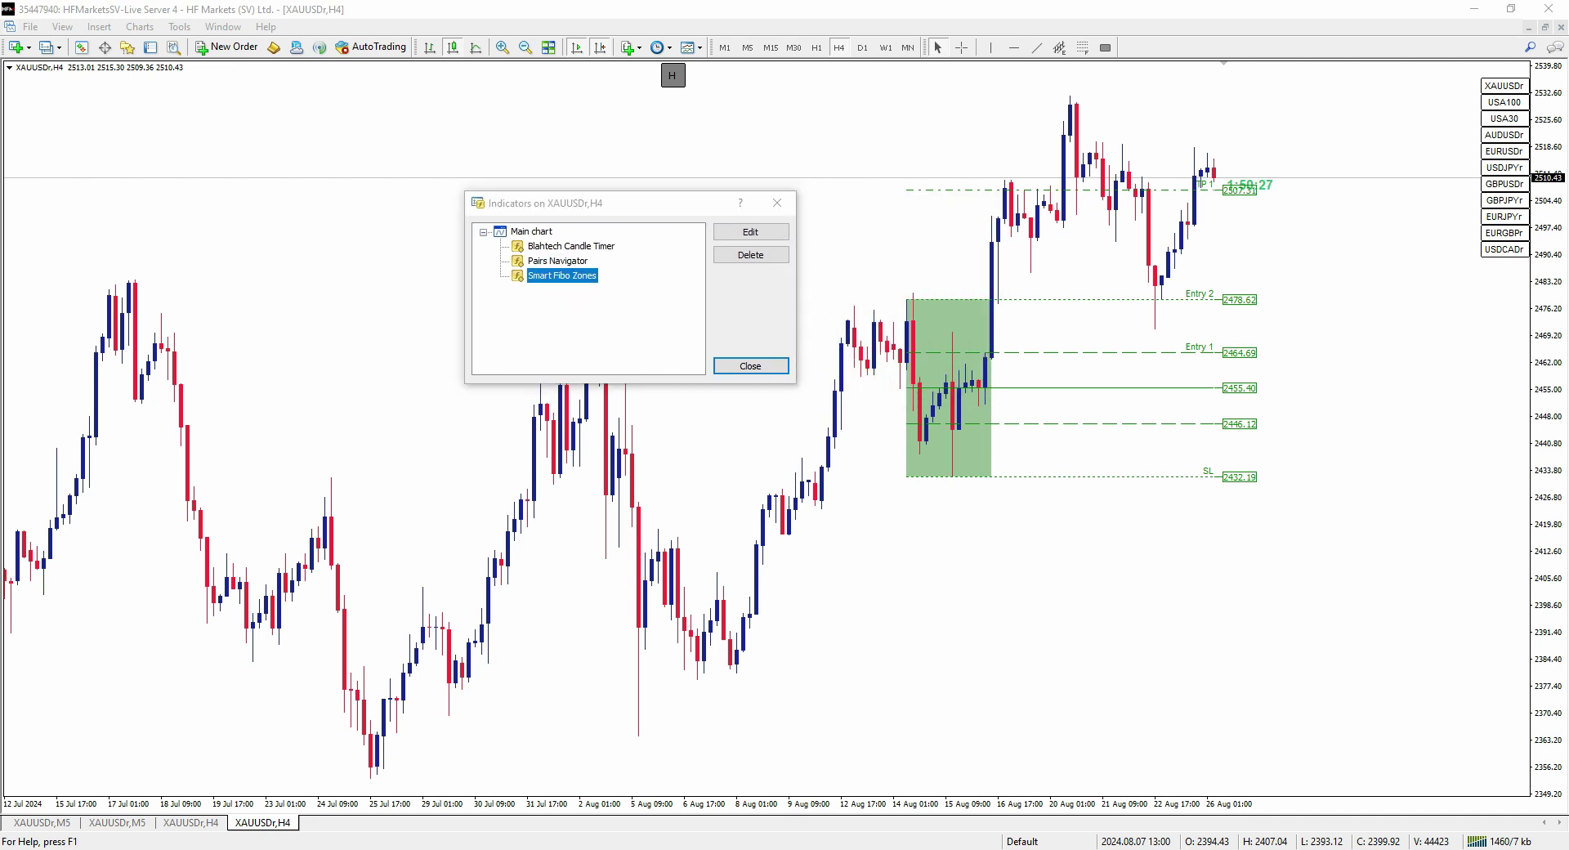
drag(920, 617, 934, 482)
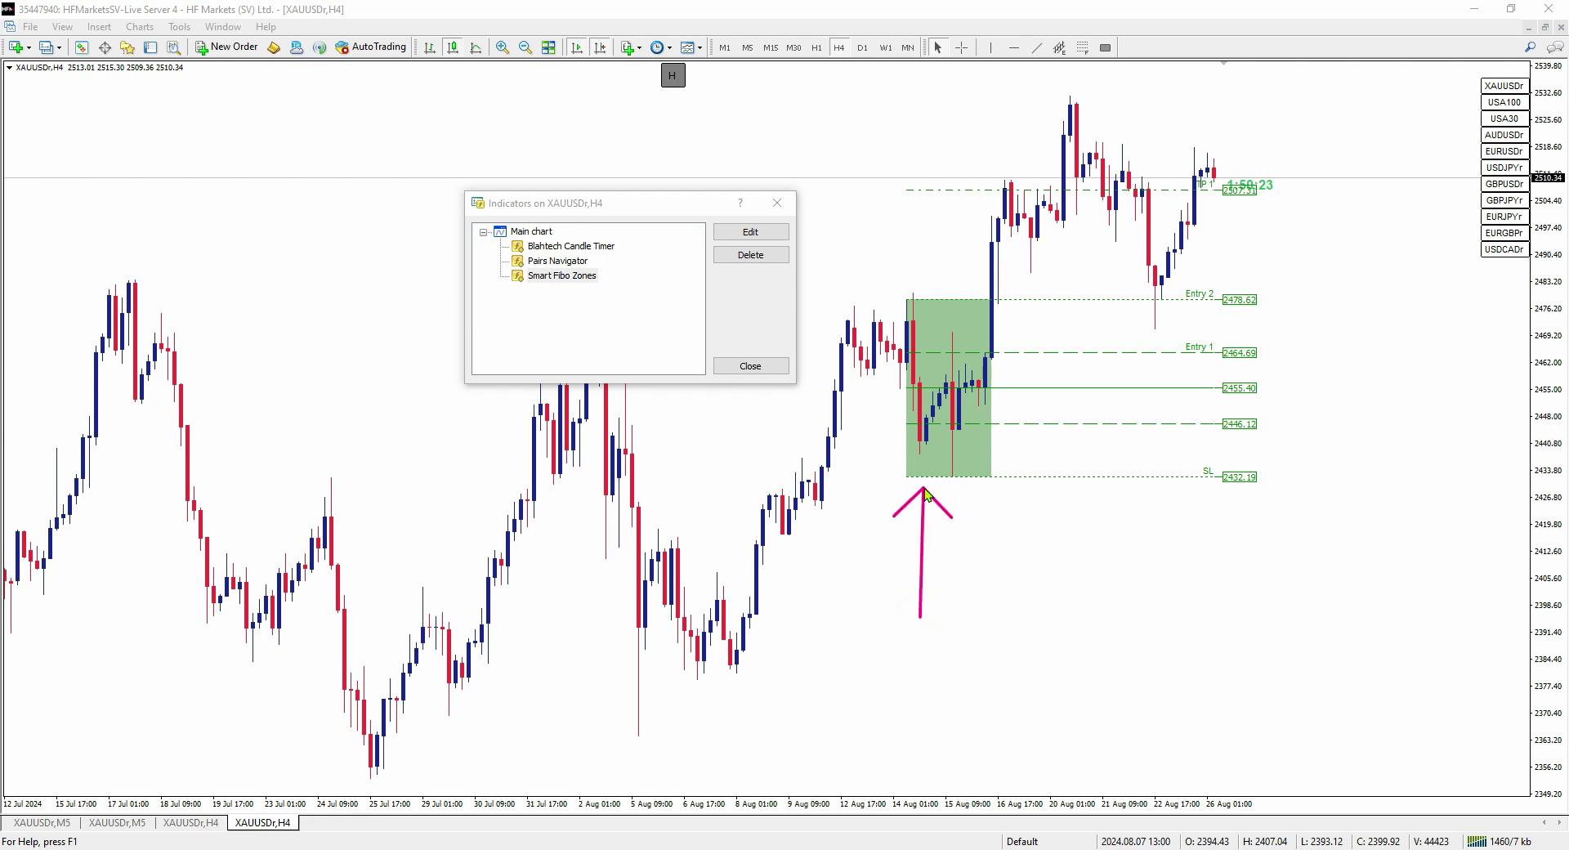
drag(924, 211, 934, 296)
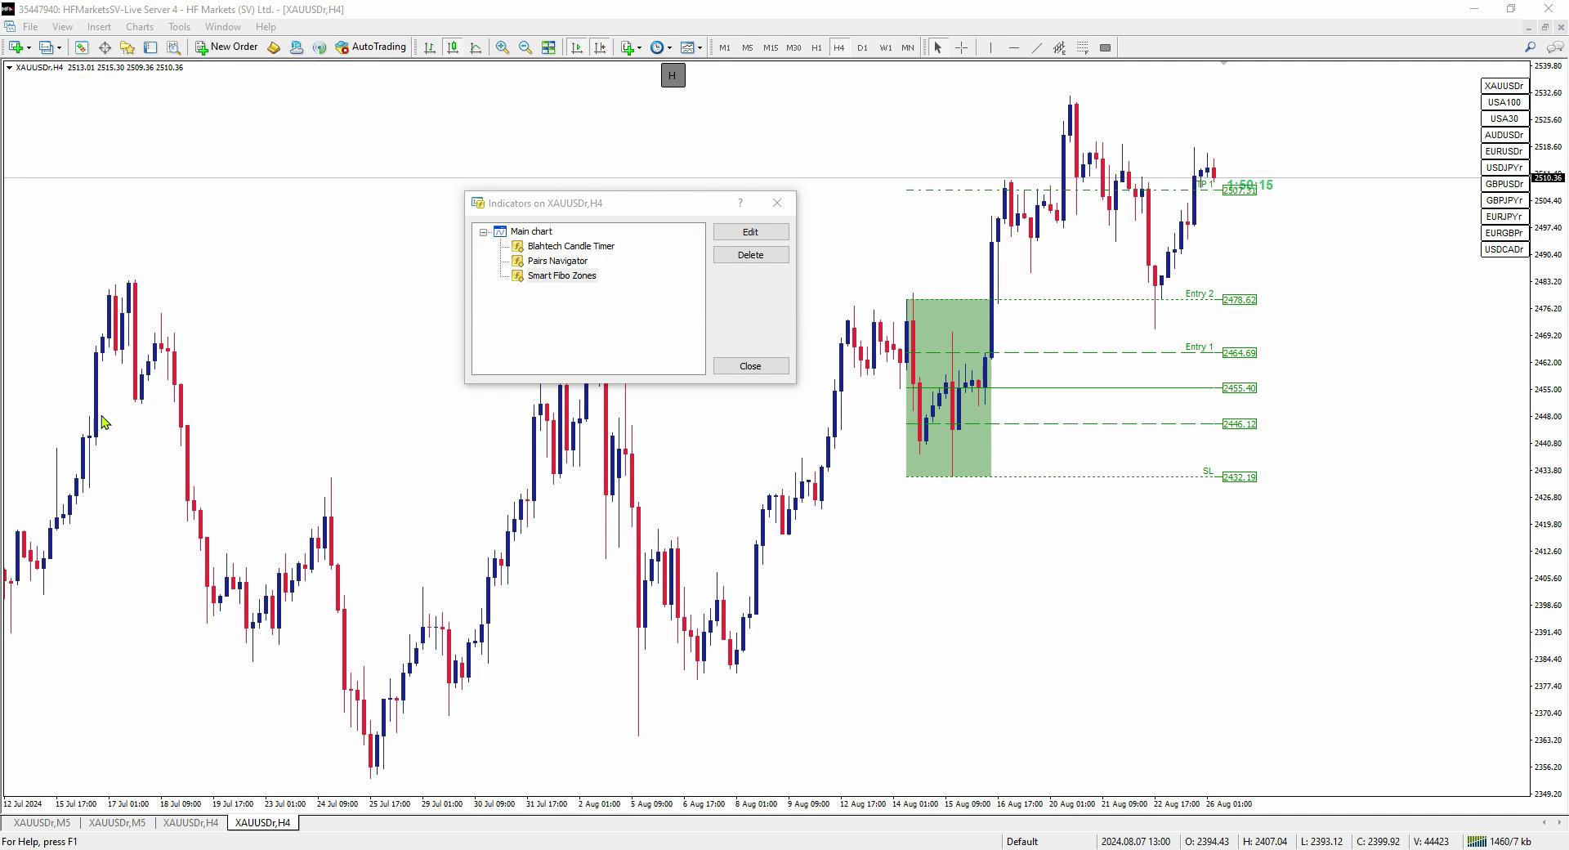
Set the zone Opacity input of Smart Fibo Zones to 0.2 and apply it to the chart
double_click(556, 275)
scroll(861, 412, down, 6)
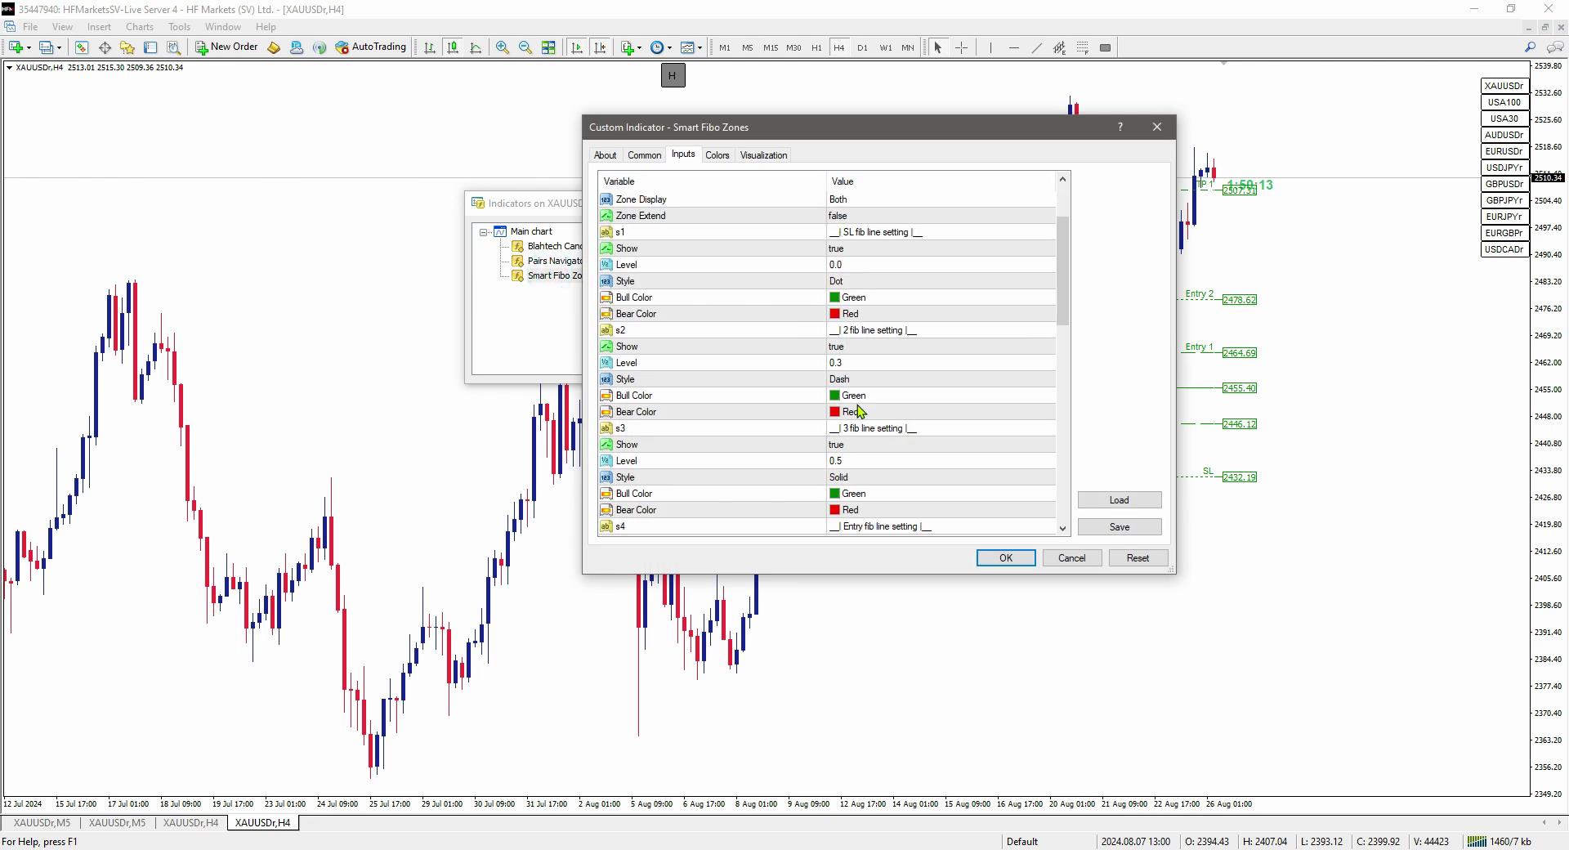
scroll(861, 411, down, 8)
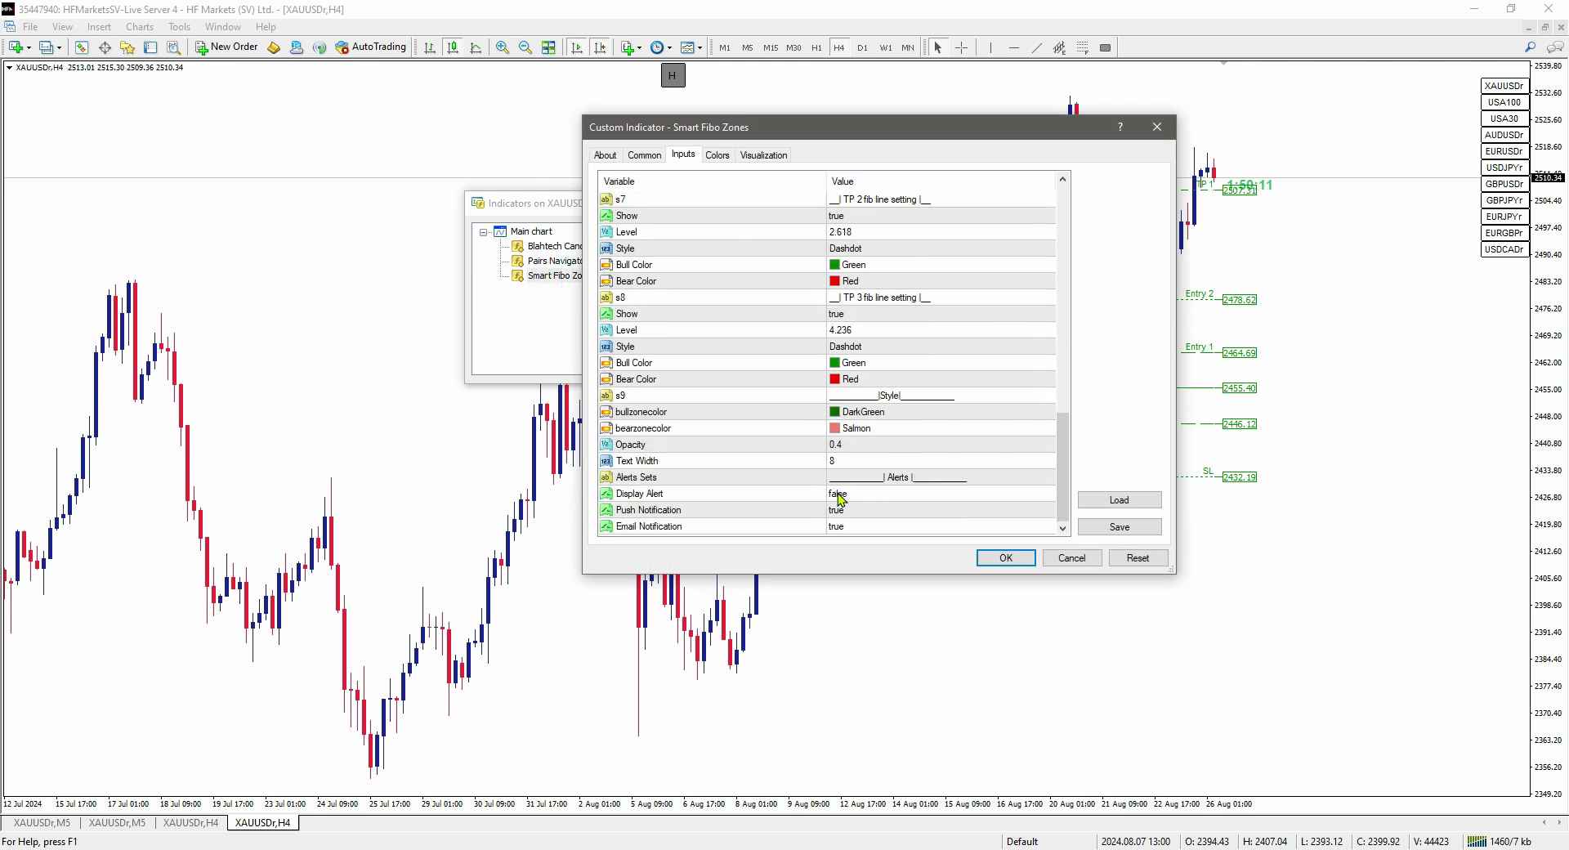
double_click(856, 445)
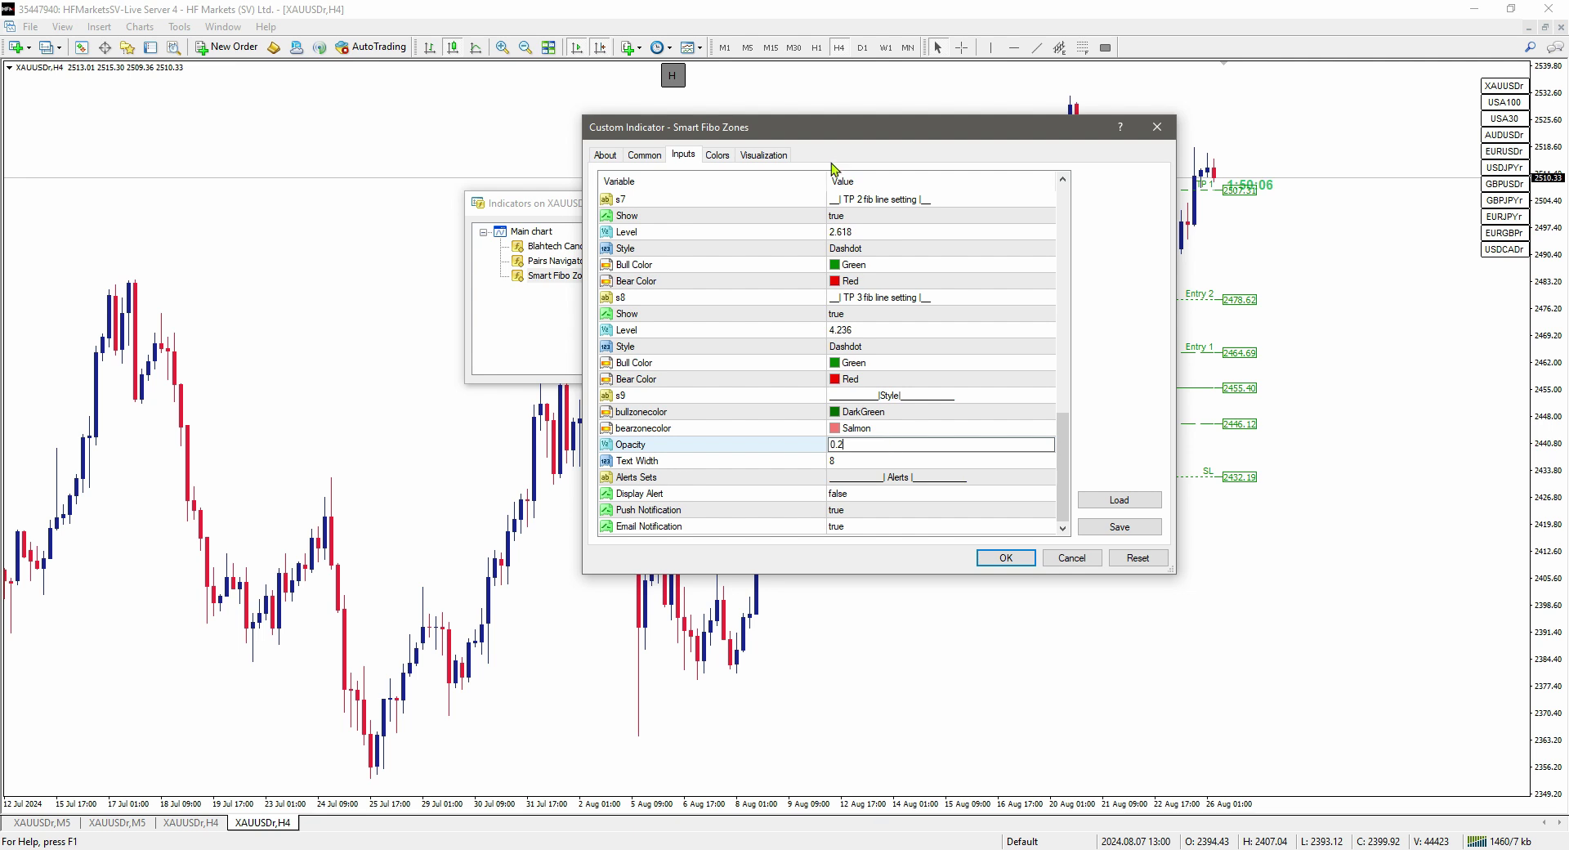
click(761, 362)
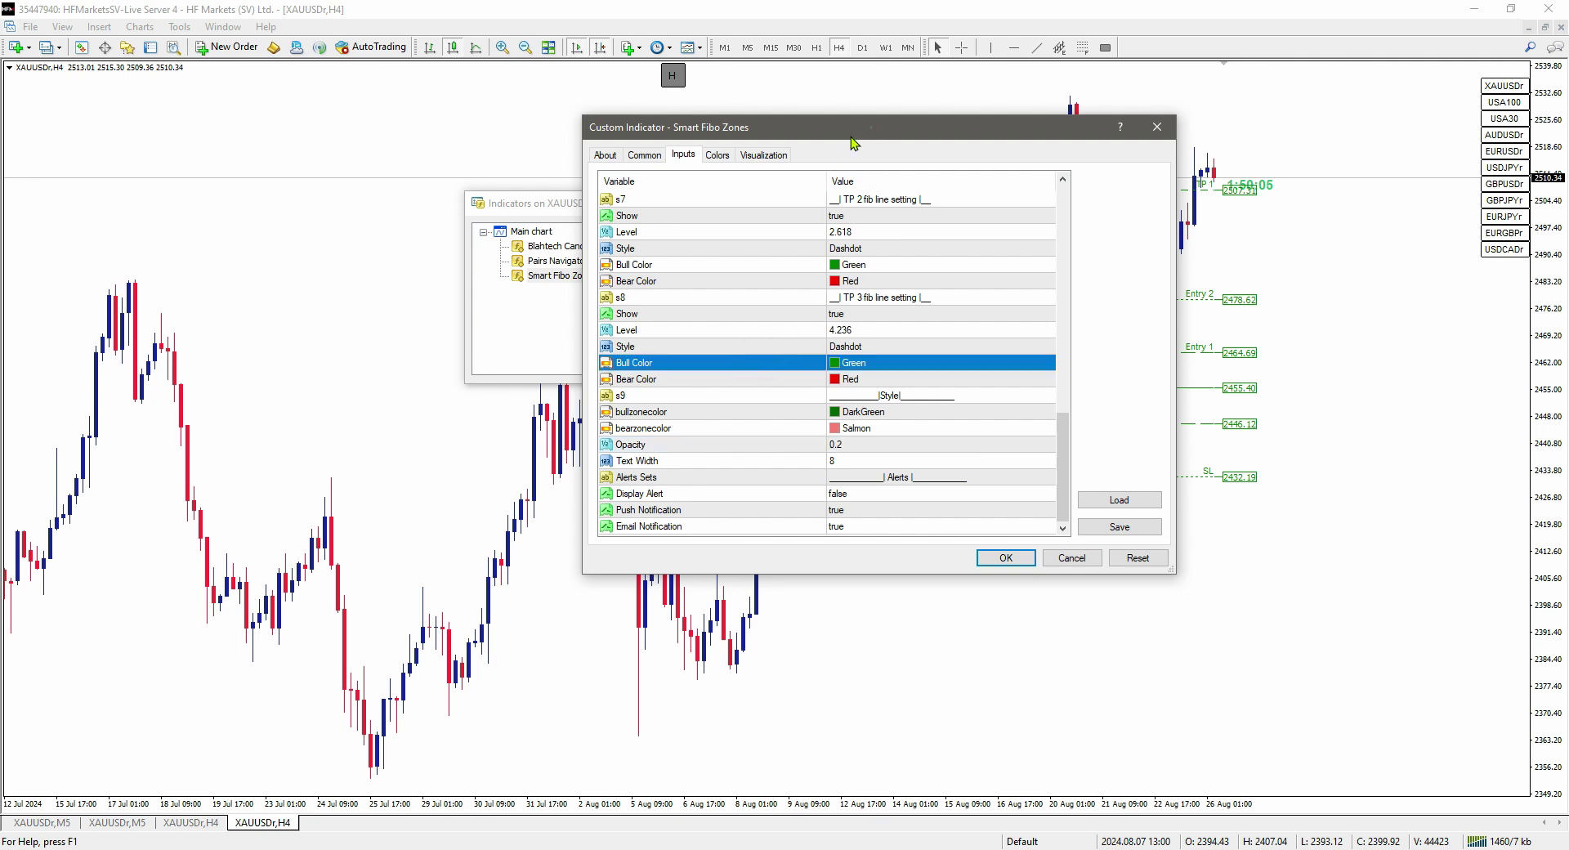
drag(871, 127, 496, 196)
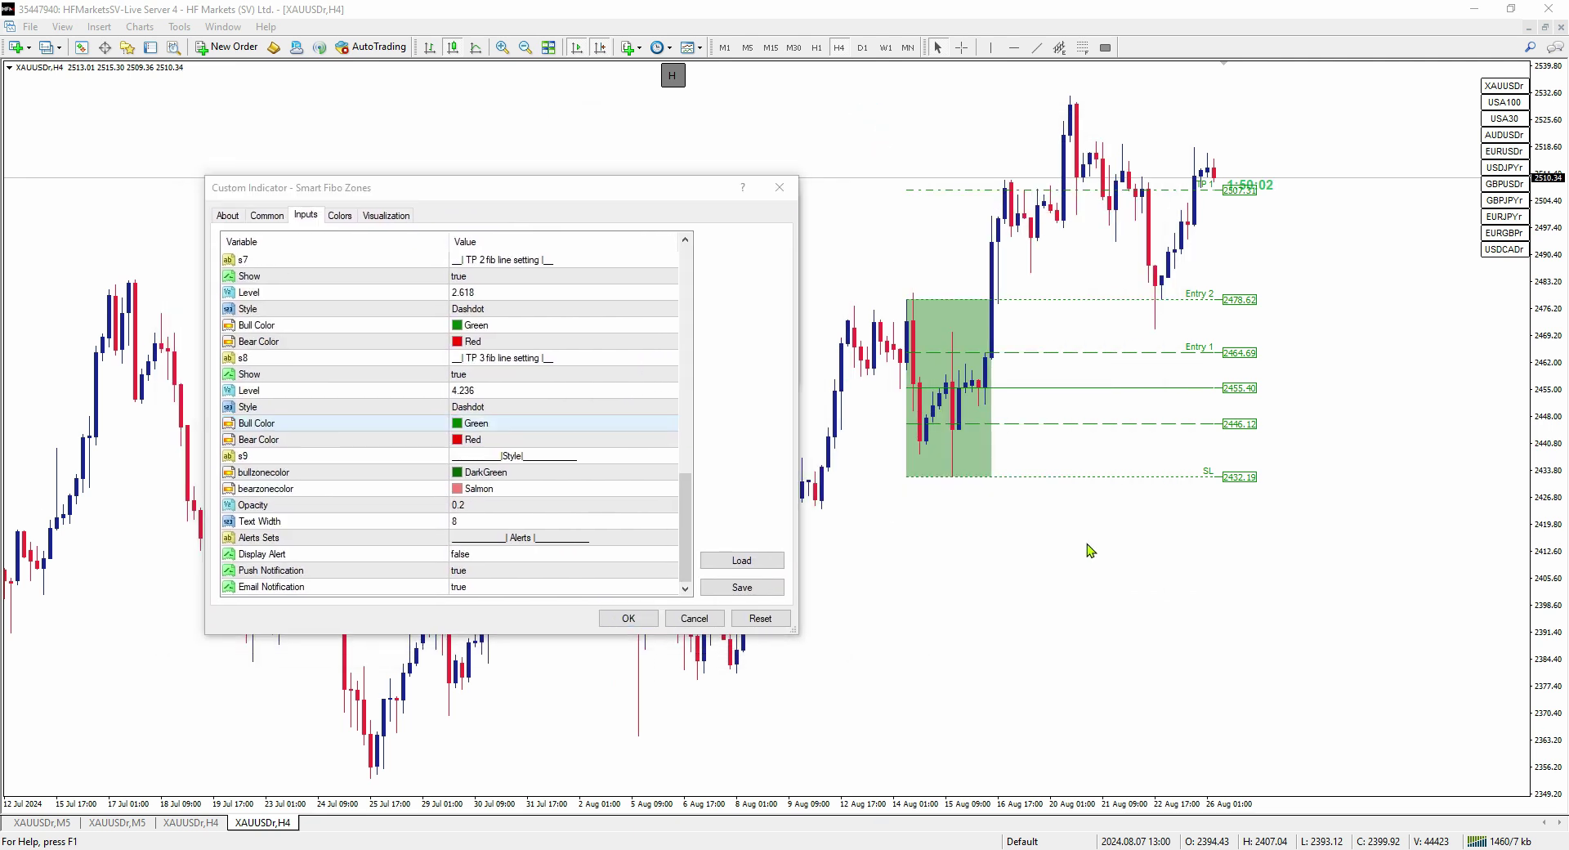
drag(990, 603, 975, 489)
click(636, 622)
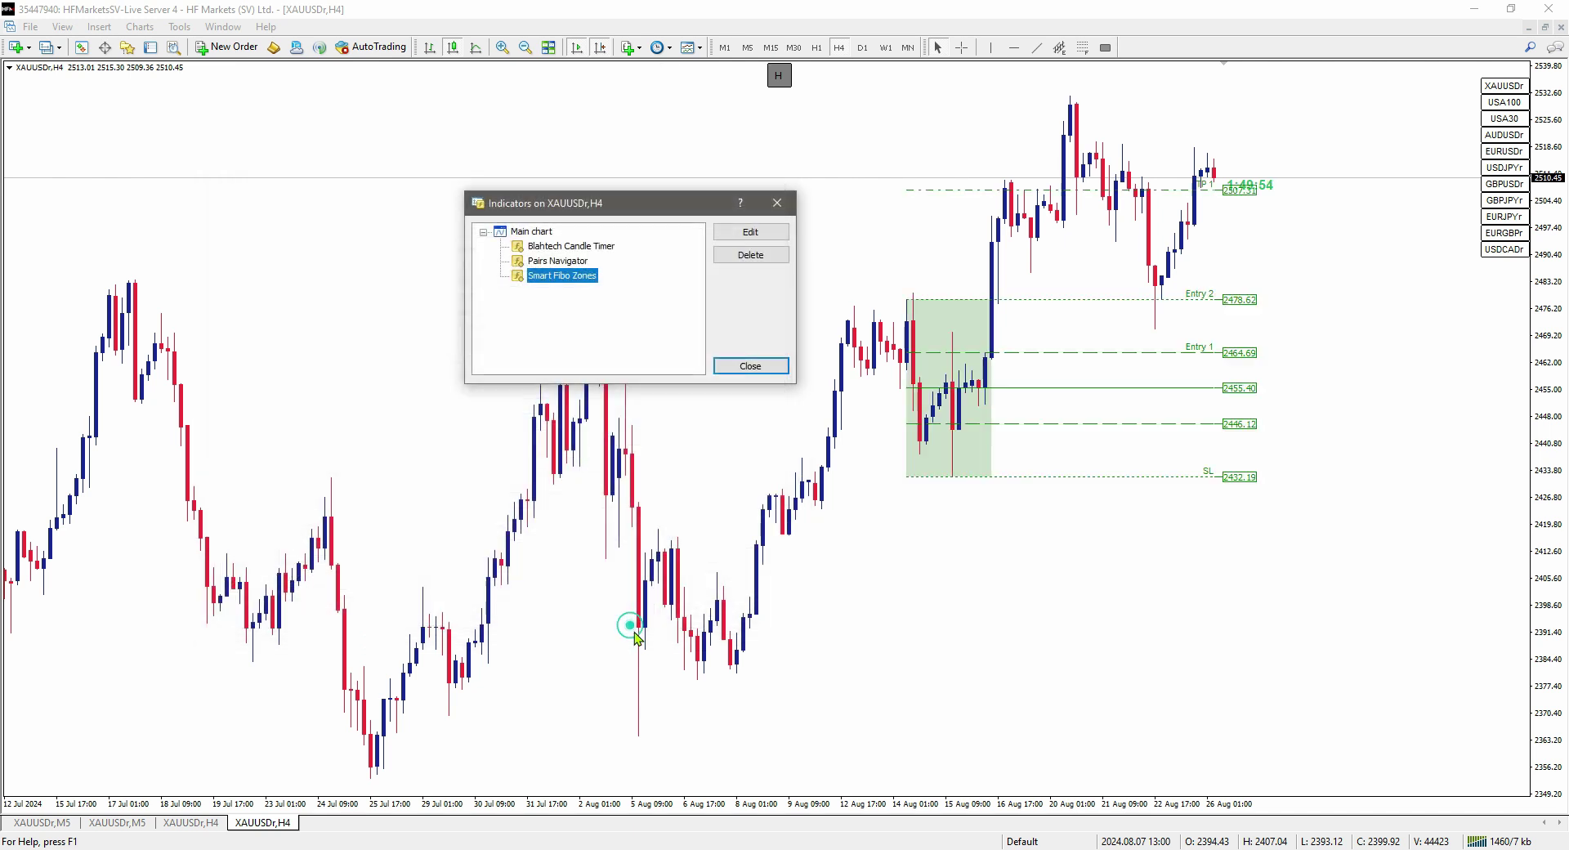
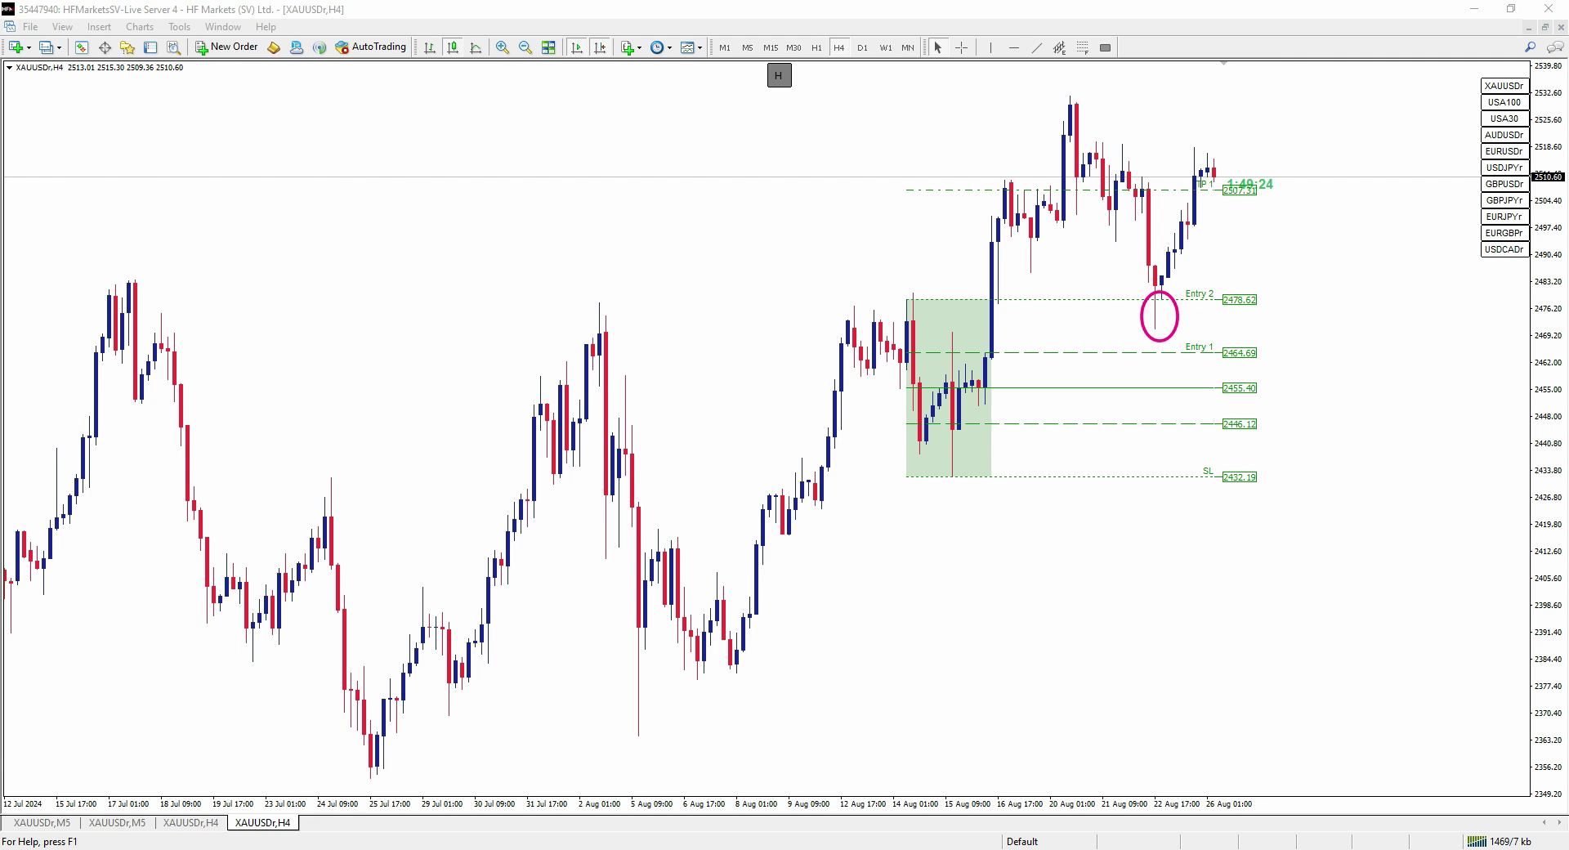
Trace the price rebound from the Entry 2 level to TP 1 and a projected pullback and rise, and clear the marks
mouse_move(1182, 296)
mouse_down()
mouse_move(1228, 196)
mouse_move(1234, 229)
mouse_up()
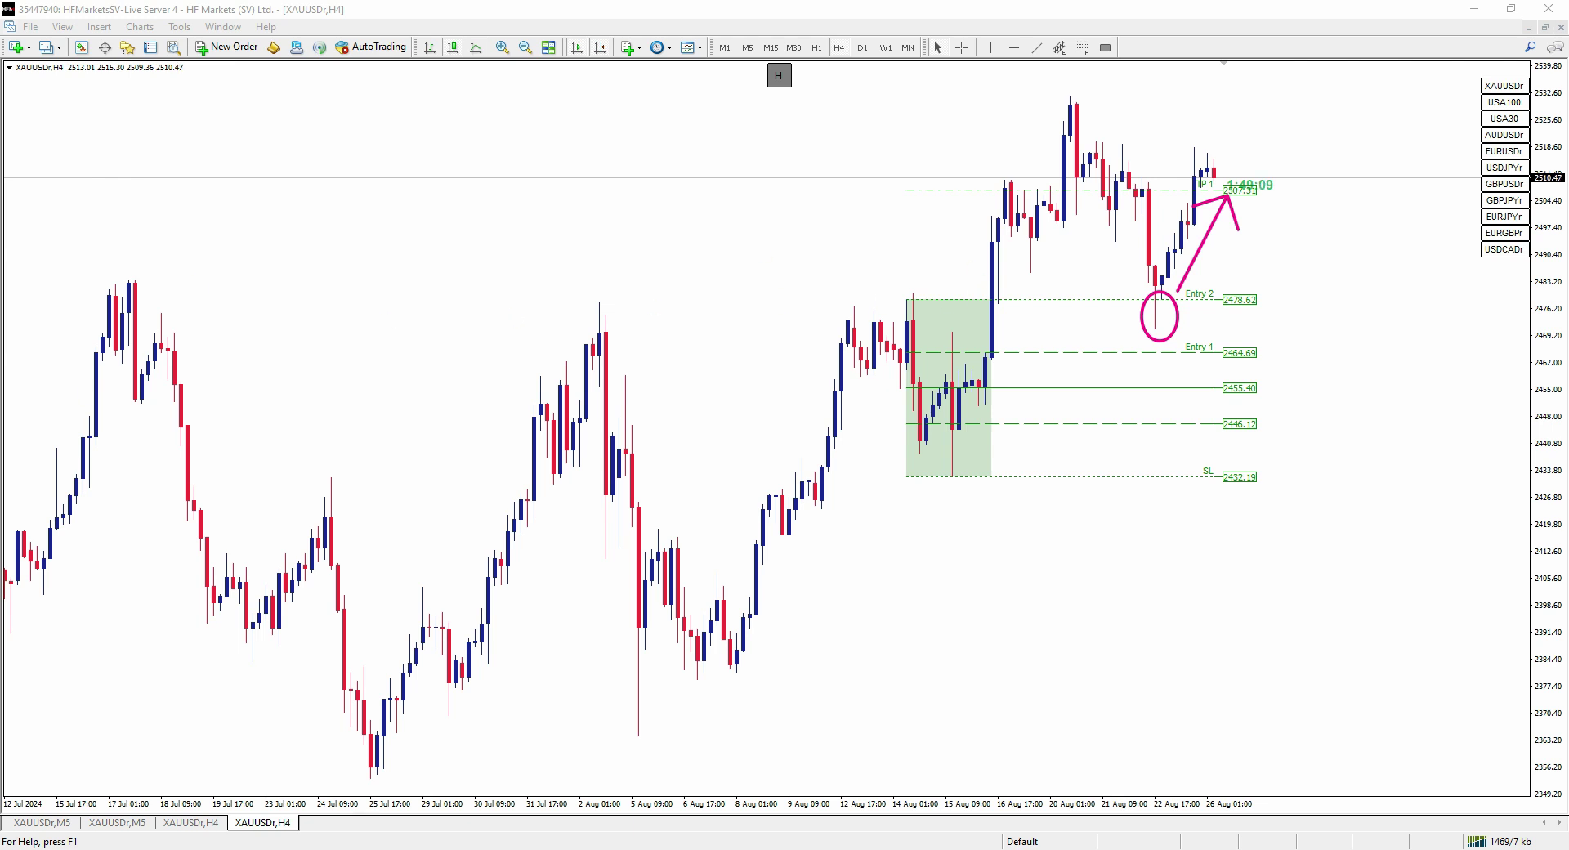
mouse_move(1223, 177)
mouse_down()
mouse_move(1269, 245)
mouse_move(1343, 84)
mouse_up()
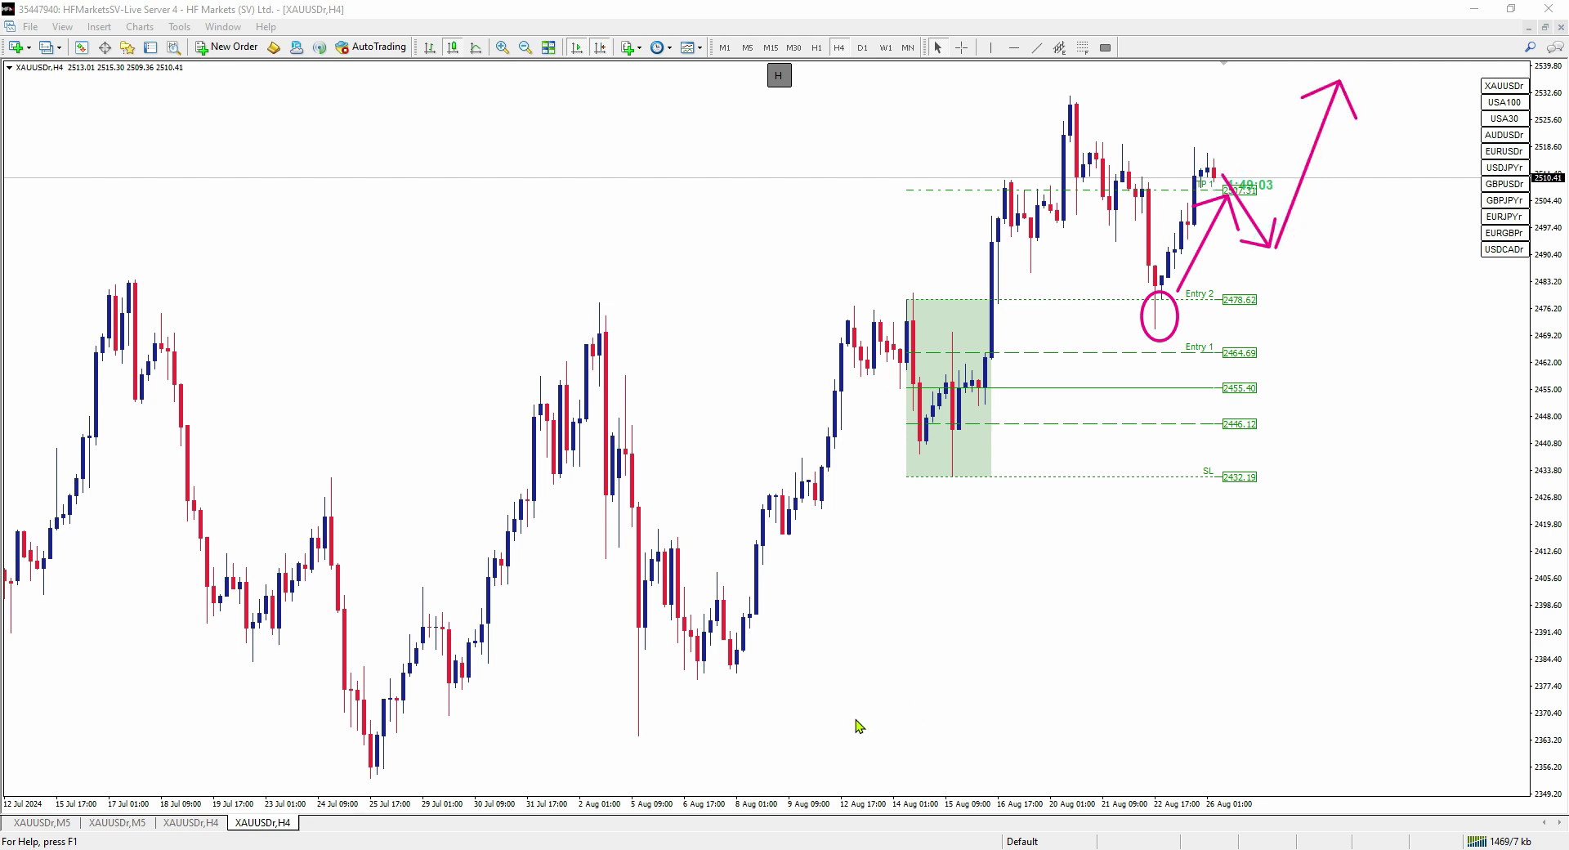
key(Escape)
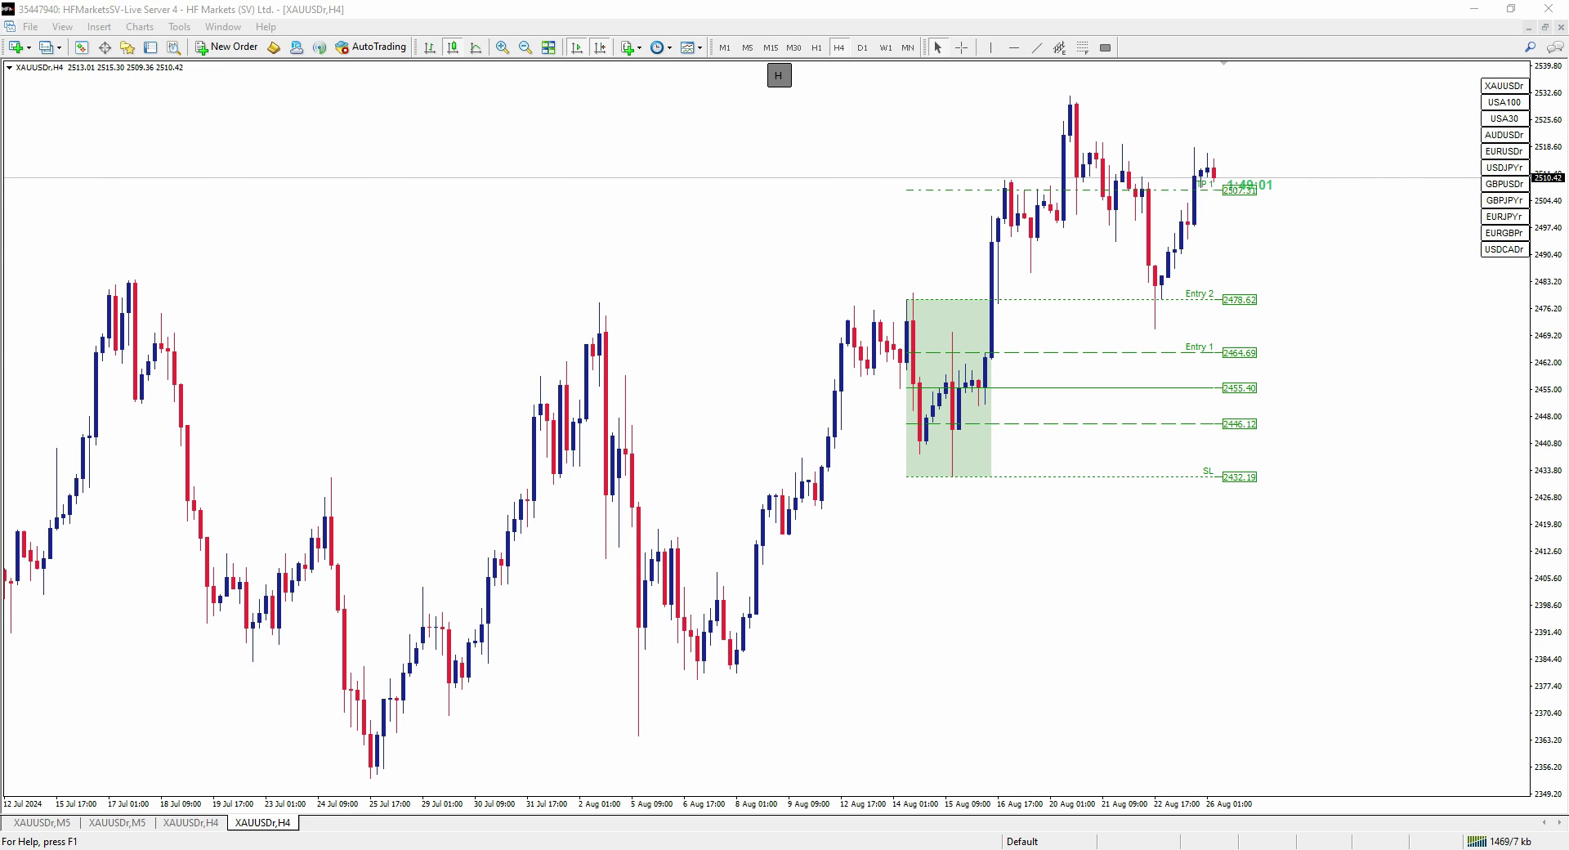
Compare the rebound with the upper 4 Hour OB on the other XAUUSDr H4 chart, and return to the Smart Fibo Zones chart
click(191, 822)
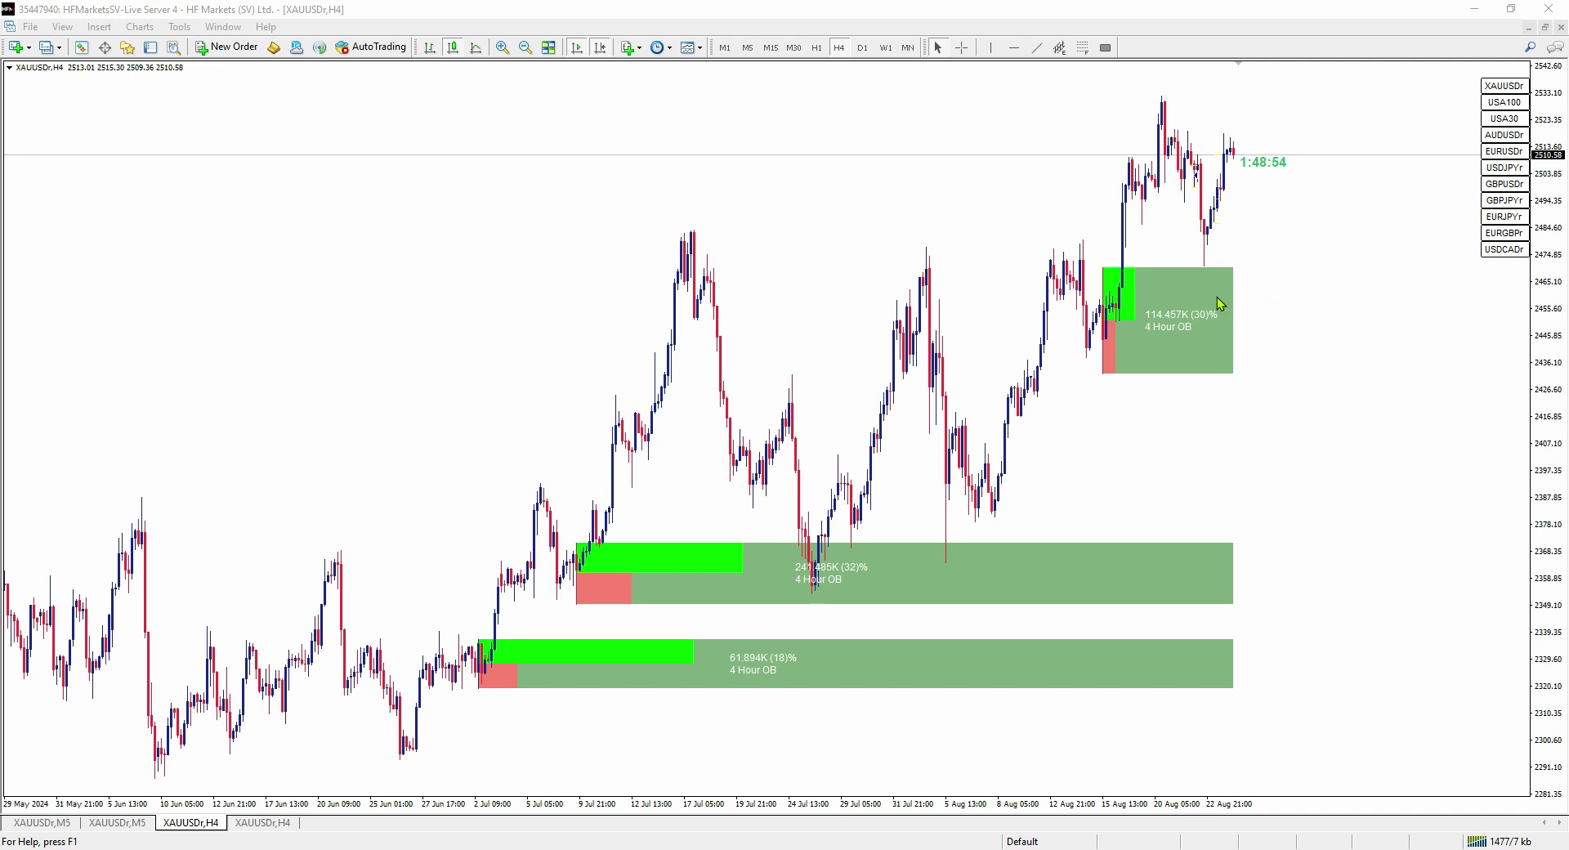
drag(1173, 238, 1248, 291)
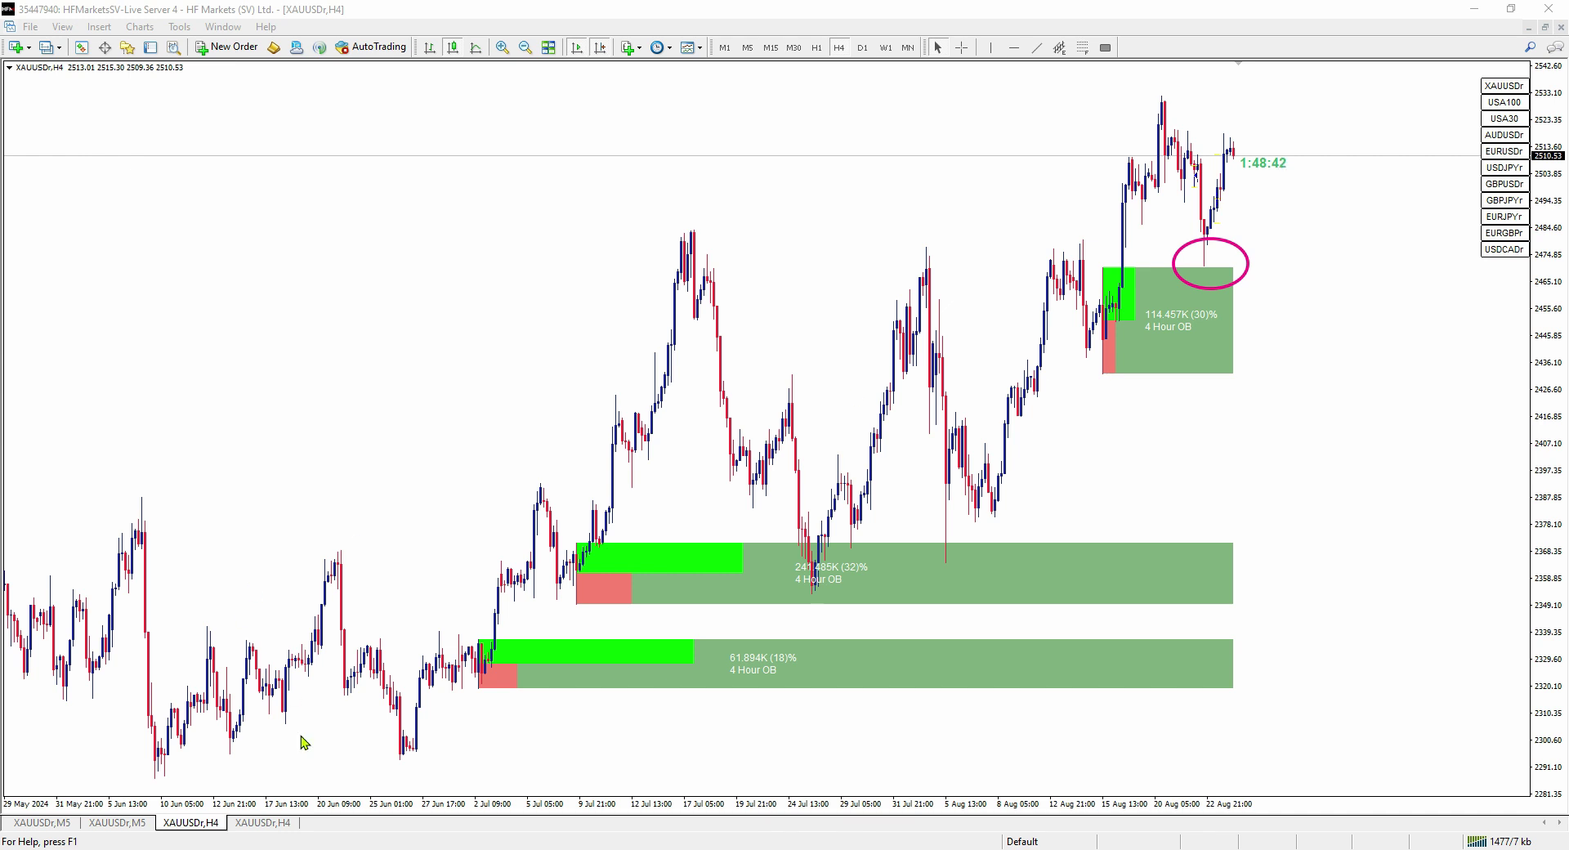
click(258, 823)
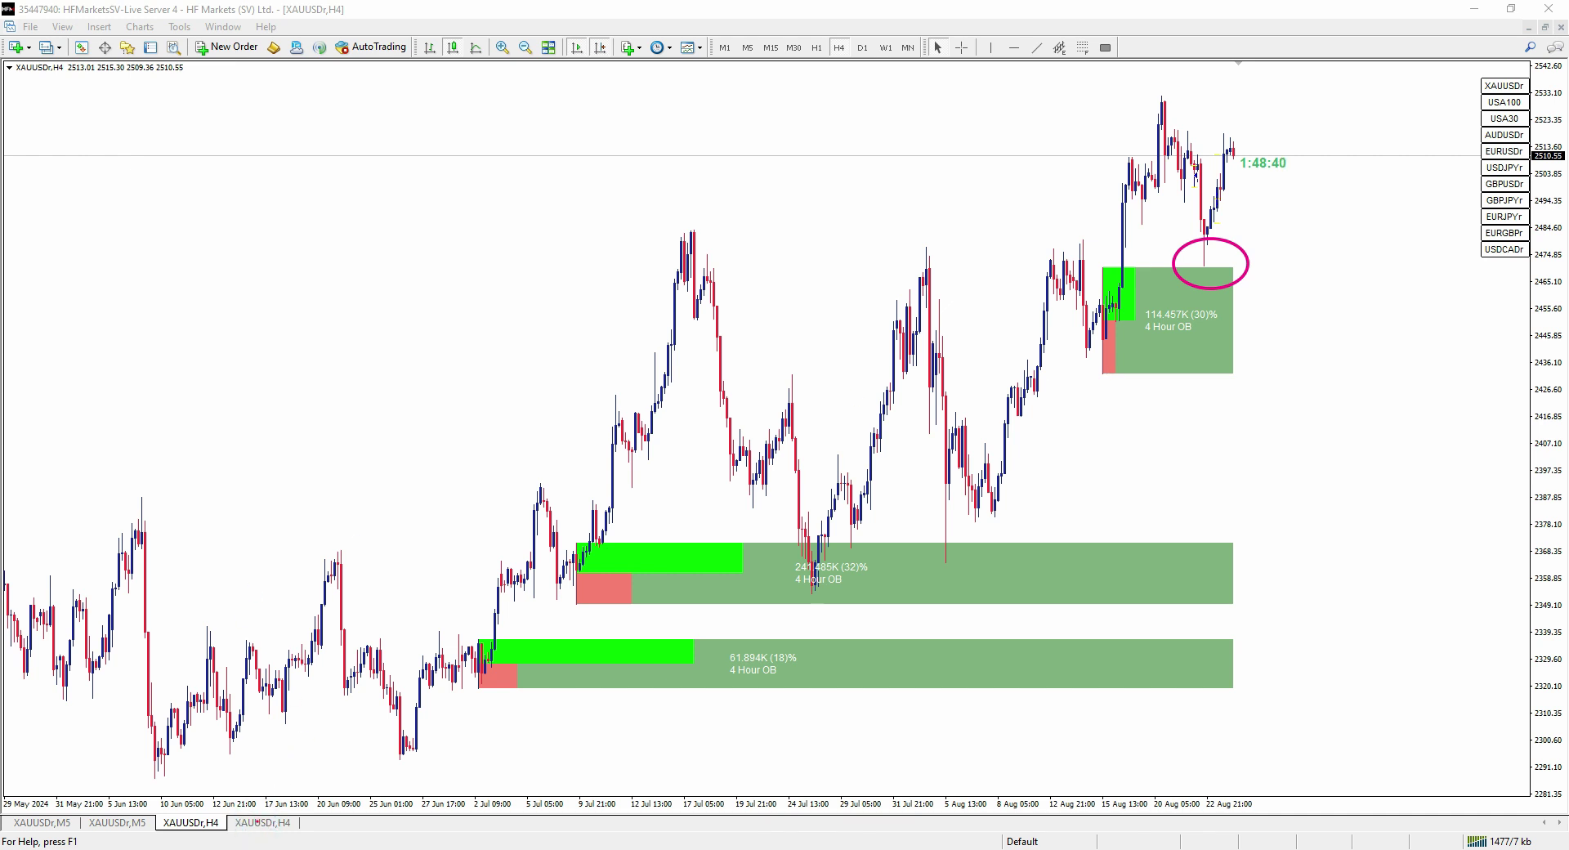
click(269, 821)
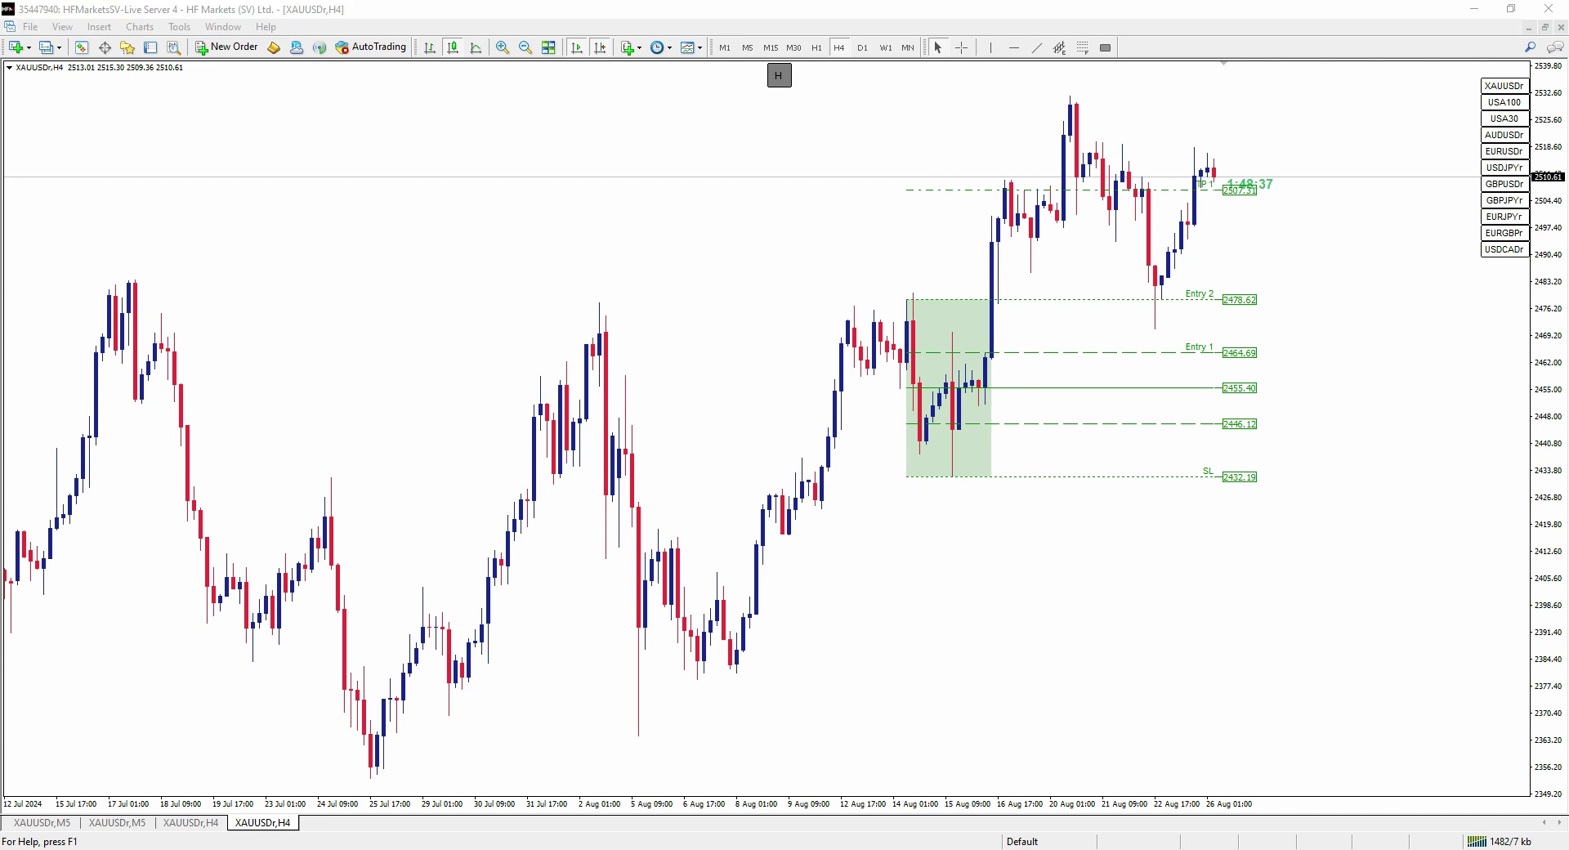
Mark the Entry 1 and Entry 2 levels, the zone's high and low, and the area between its two dashed lines, and clear the marks
mouse_move(1117, 292)
mouse_down()
mouse_move(1169, 344)
mouse_move(1116, 278)
mouse_up()
mouse_move(1269, 348)
mouse_down()
mouse_move(1298, 332)
mouse_move(1301, 281)
mouse_up()
drag(898, 300, 864, 300)
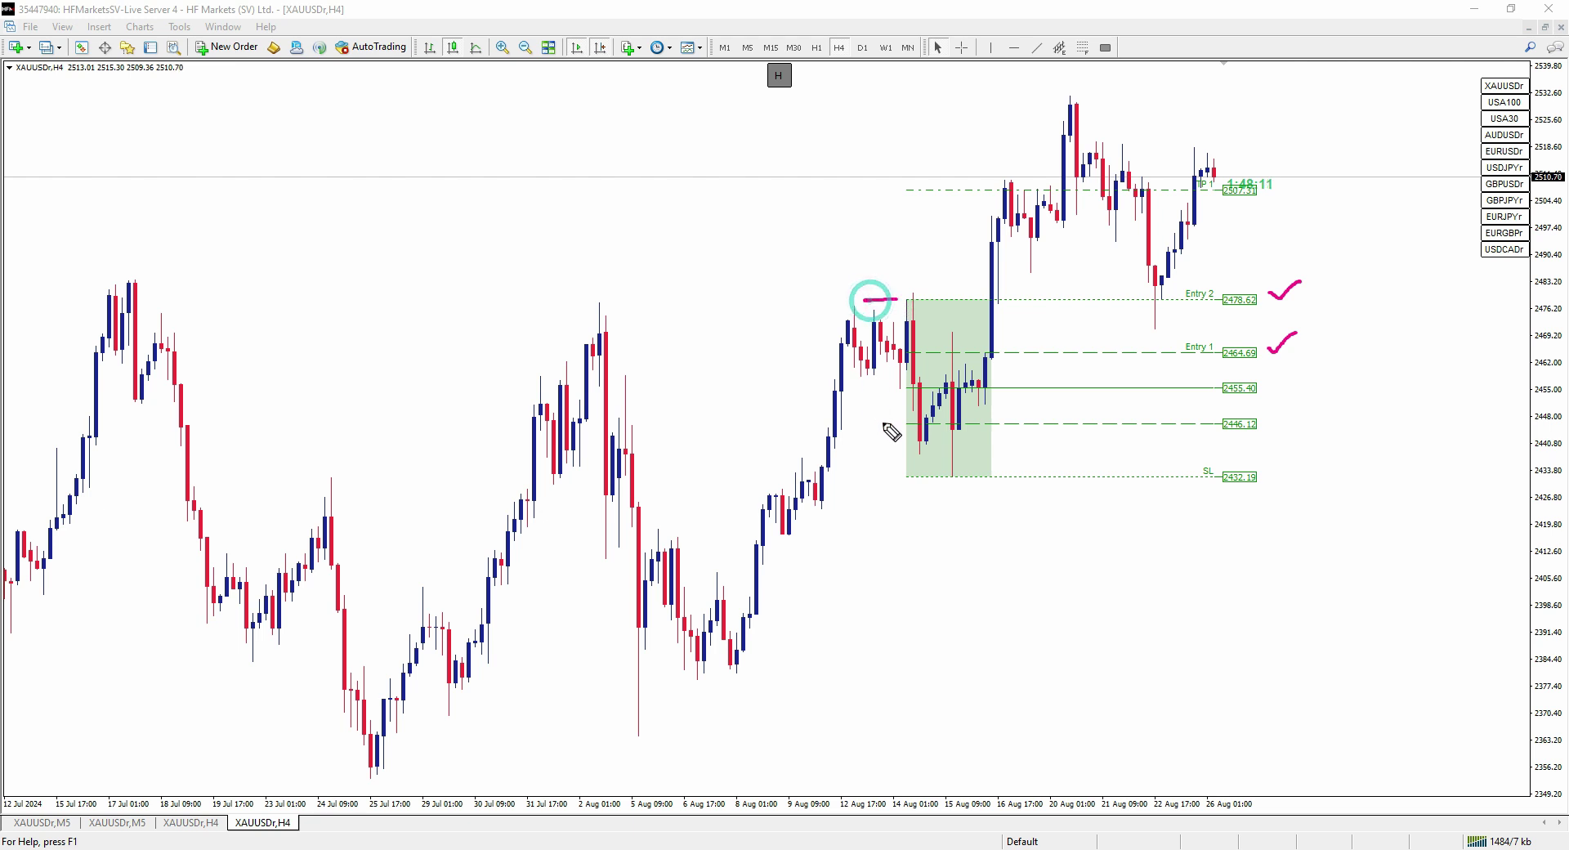
drag(885, 477, 846, 477)
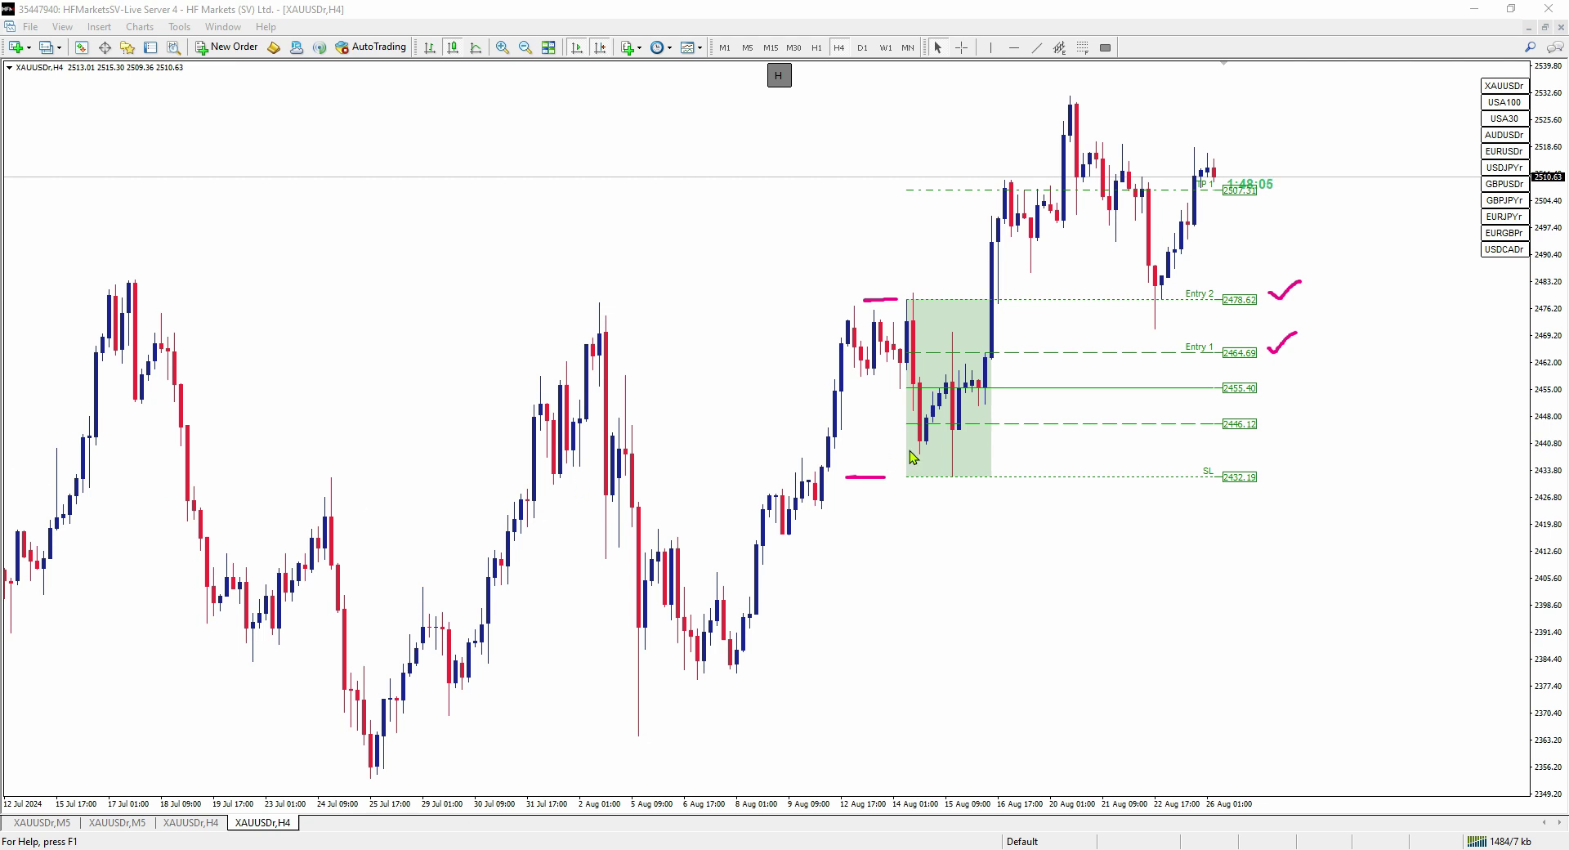
mouse_move(993, 352)
mouse_down()
mouse_move(1223, 364)
mouse_move(1223, 420)
mouse_move(1243, 422)
mouse_move(1212, 427)
mouse_up()
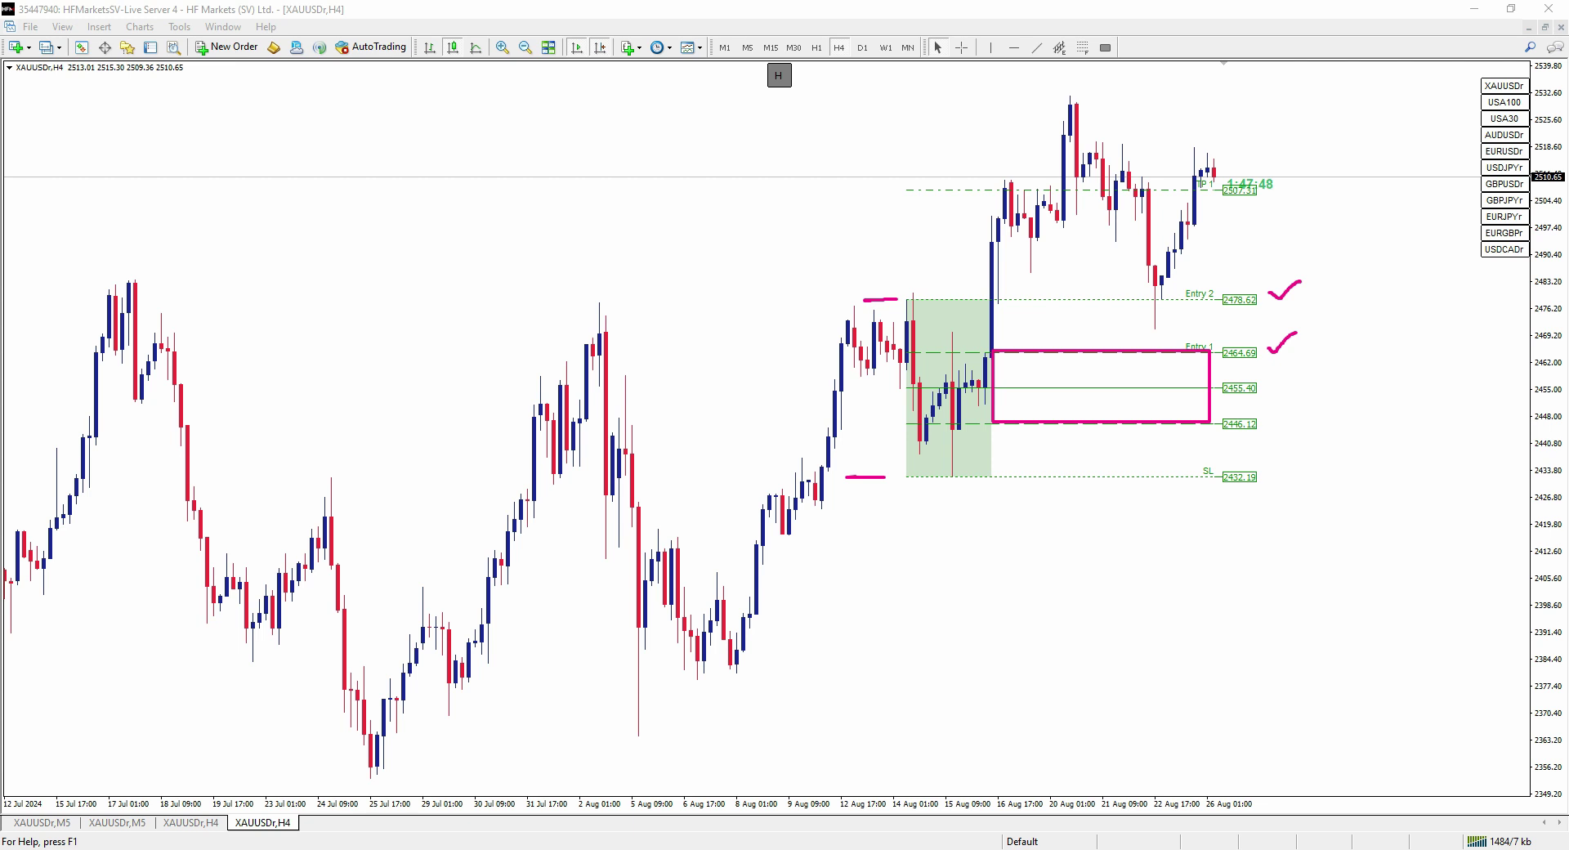
key(Escape)
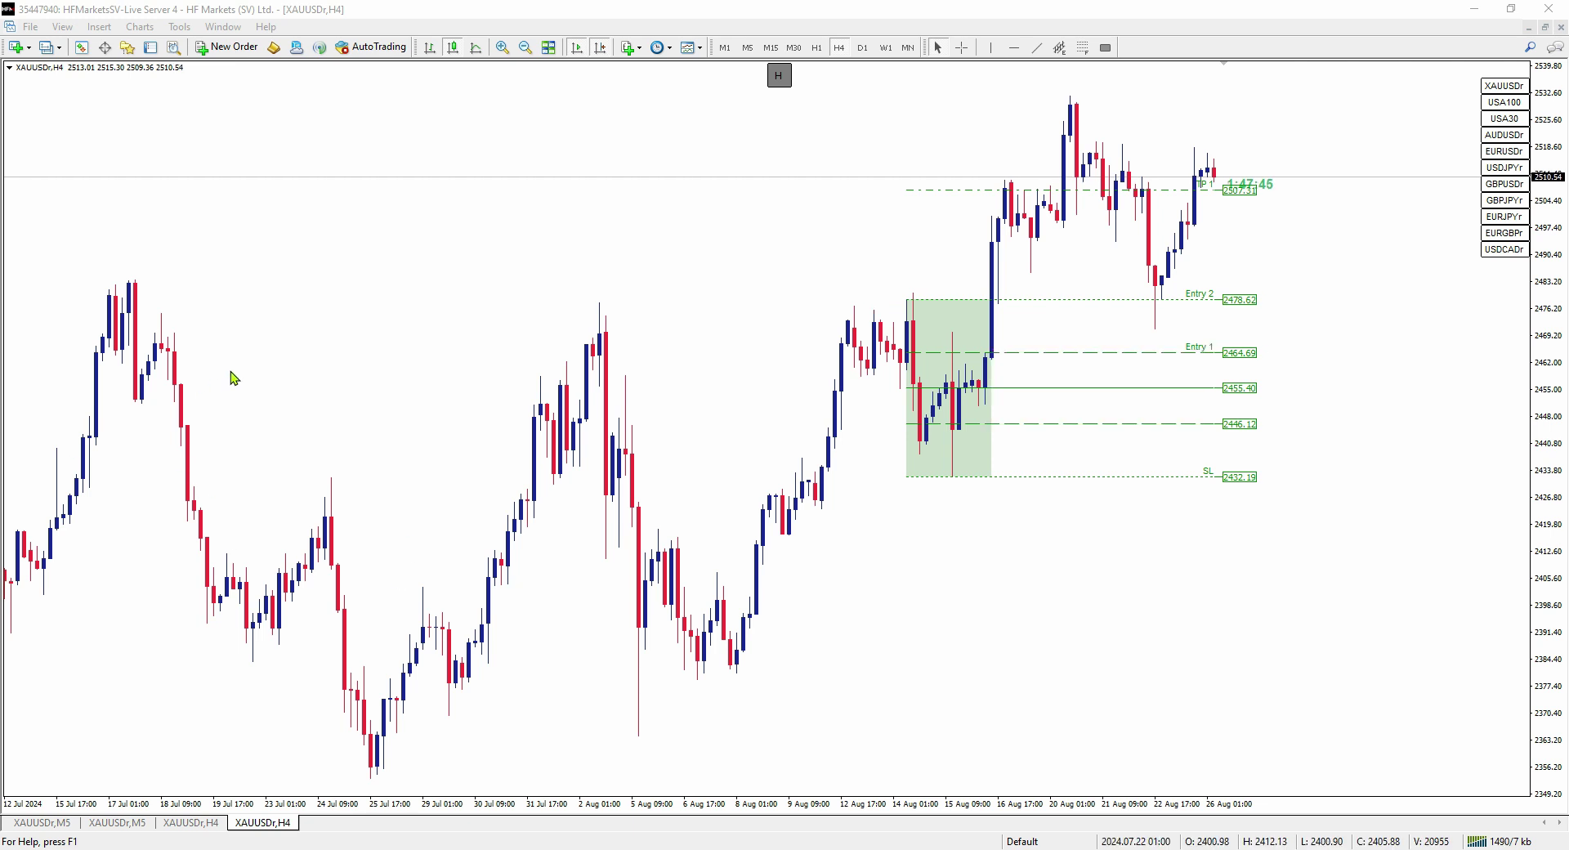
Draw a Fibonacci retracement from the zone's high to its low and compare its 0.0, 0.3, 0.5, 0.7 and 1 levels with the indicator's lines
click(1084, 47)
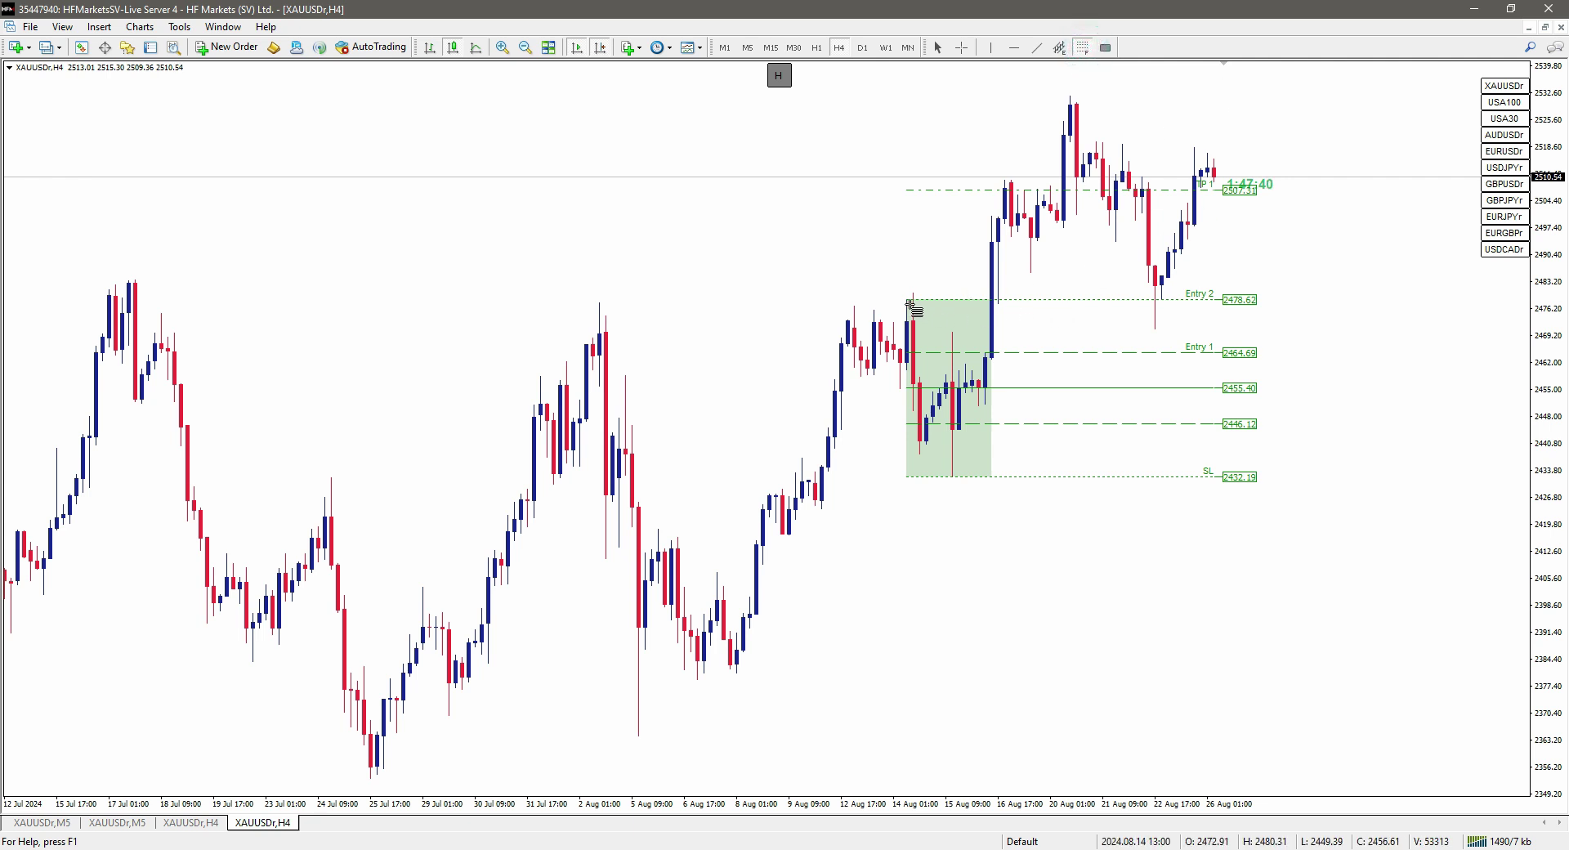
drag(908, 300, 848, 473)
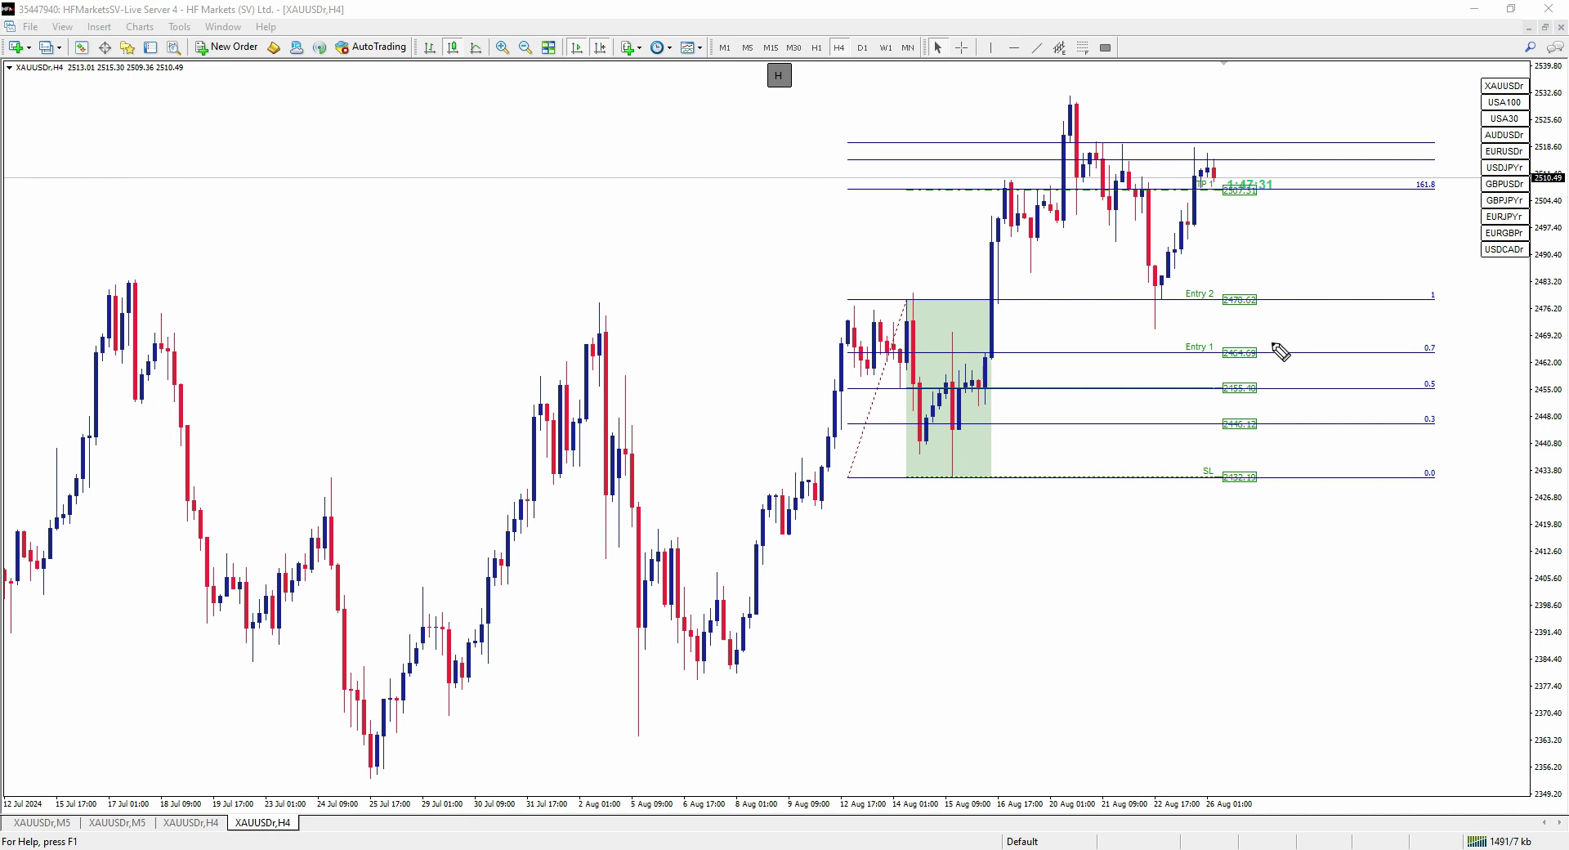
drag(1444, 293, 1465, 280)
drag(1441, 469, 1466, 454)
drag(1169, 473, 1197, 454)
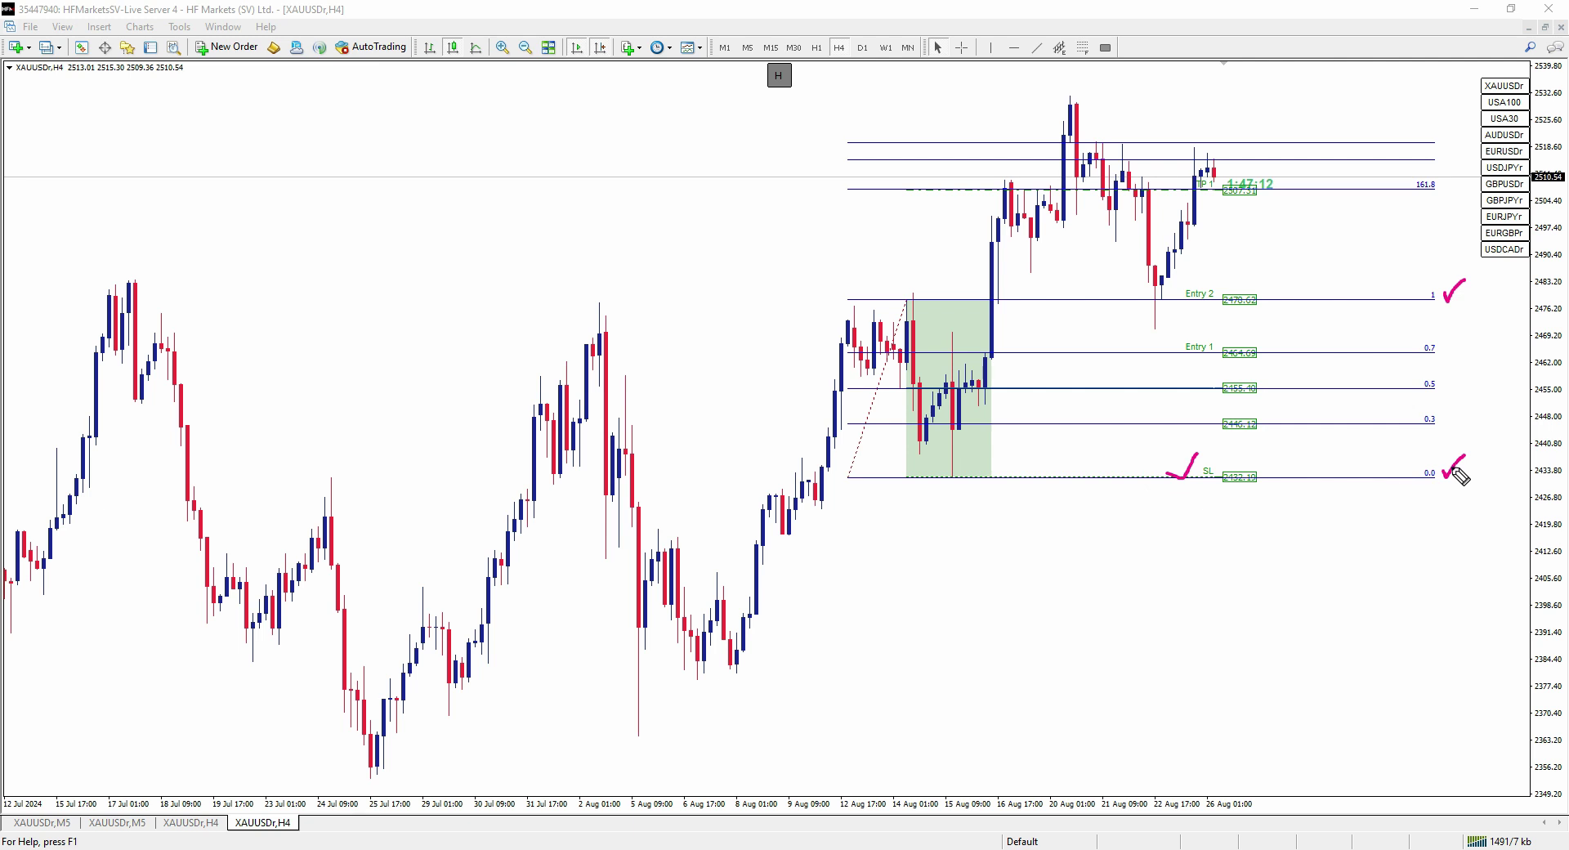
drag(1435, 456, 1463, 460)
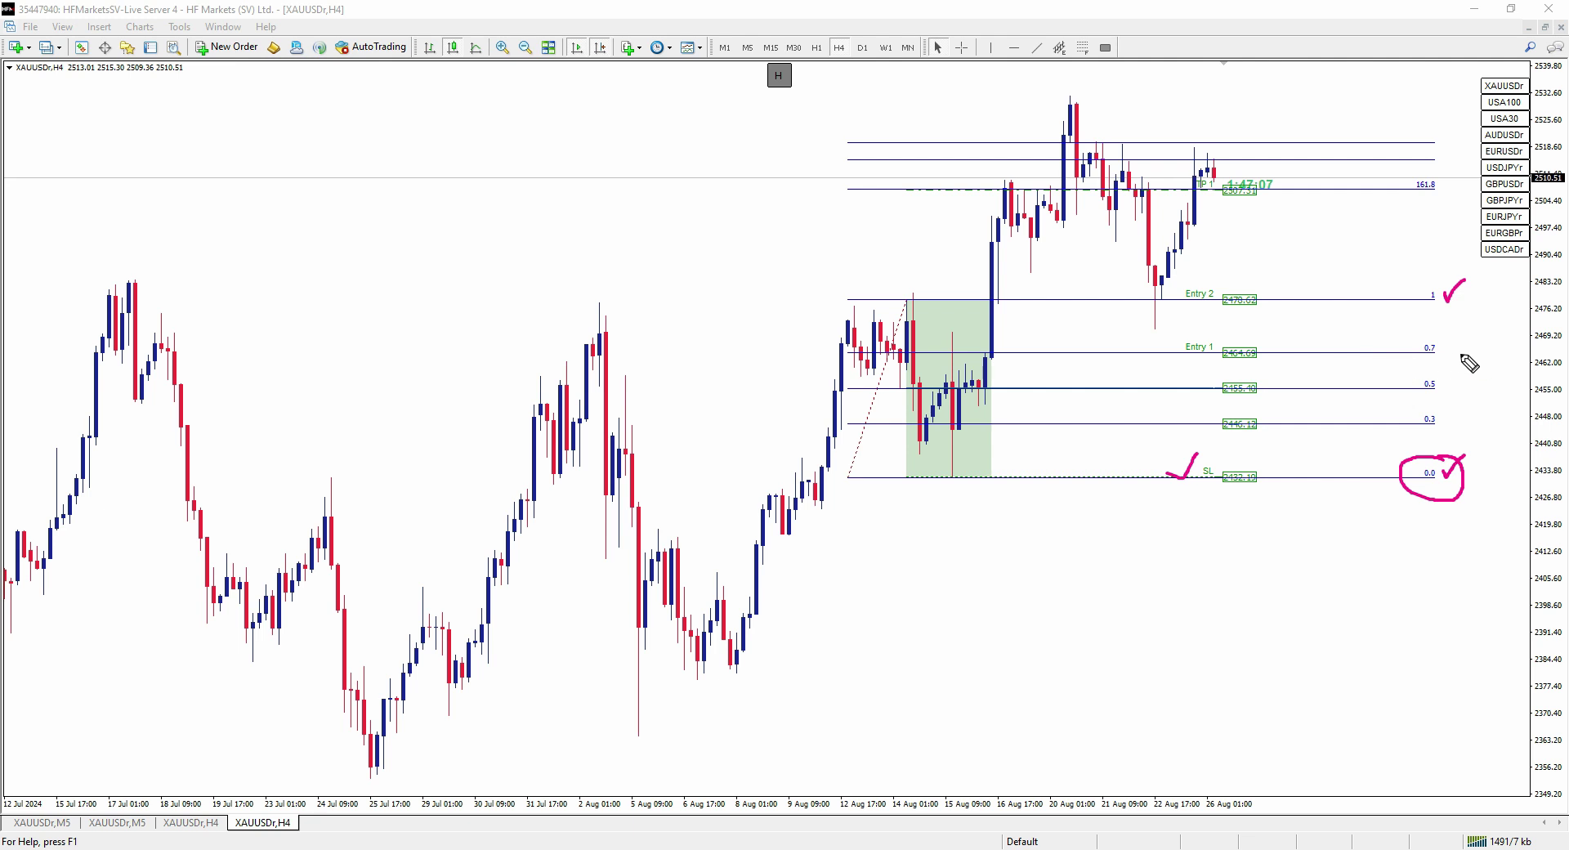
mouse_move(1447, 339)
mouse_down()
mouse_move(1409, 382)
mouse_move(1442, 375)
mouse_move(1448, 408)
mouse_move(1408, 421)
mouse_move(1445, 413)
mouse_up()
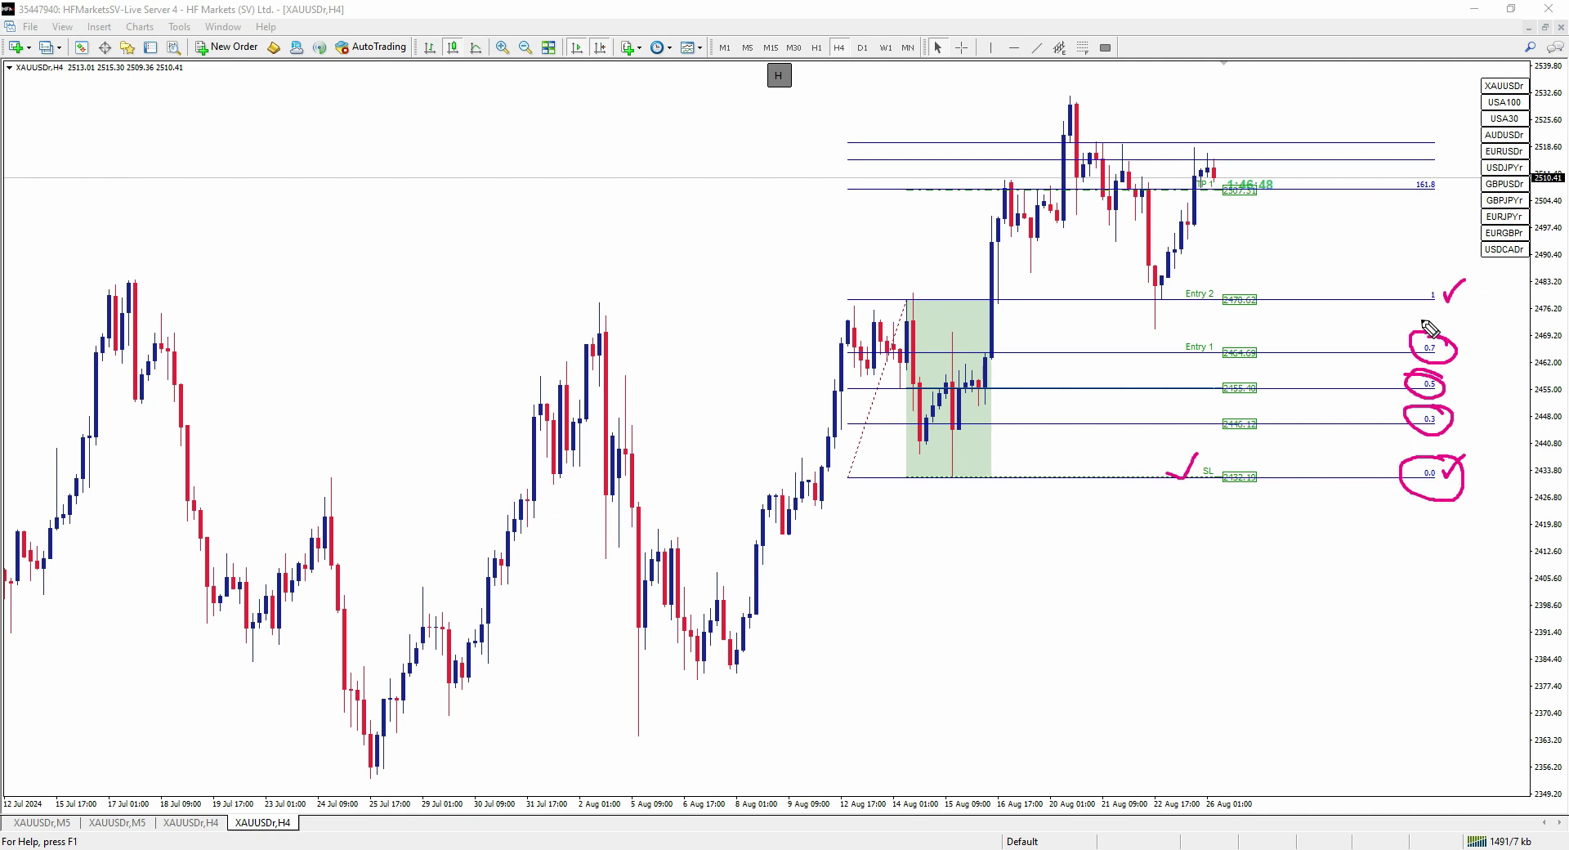
drag(1391, 280, 1432, 284)
key(Escape)
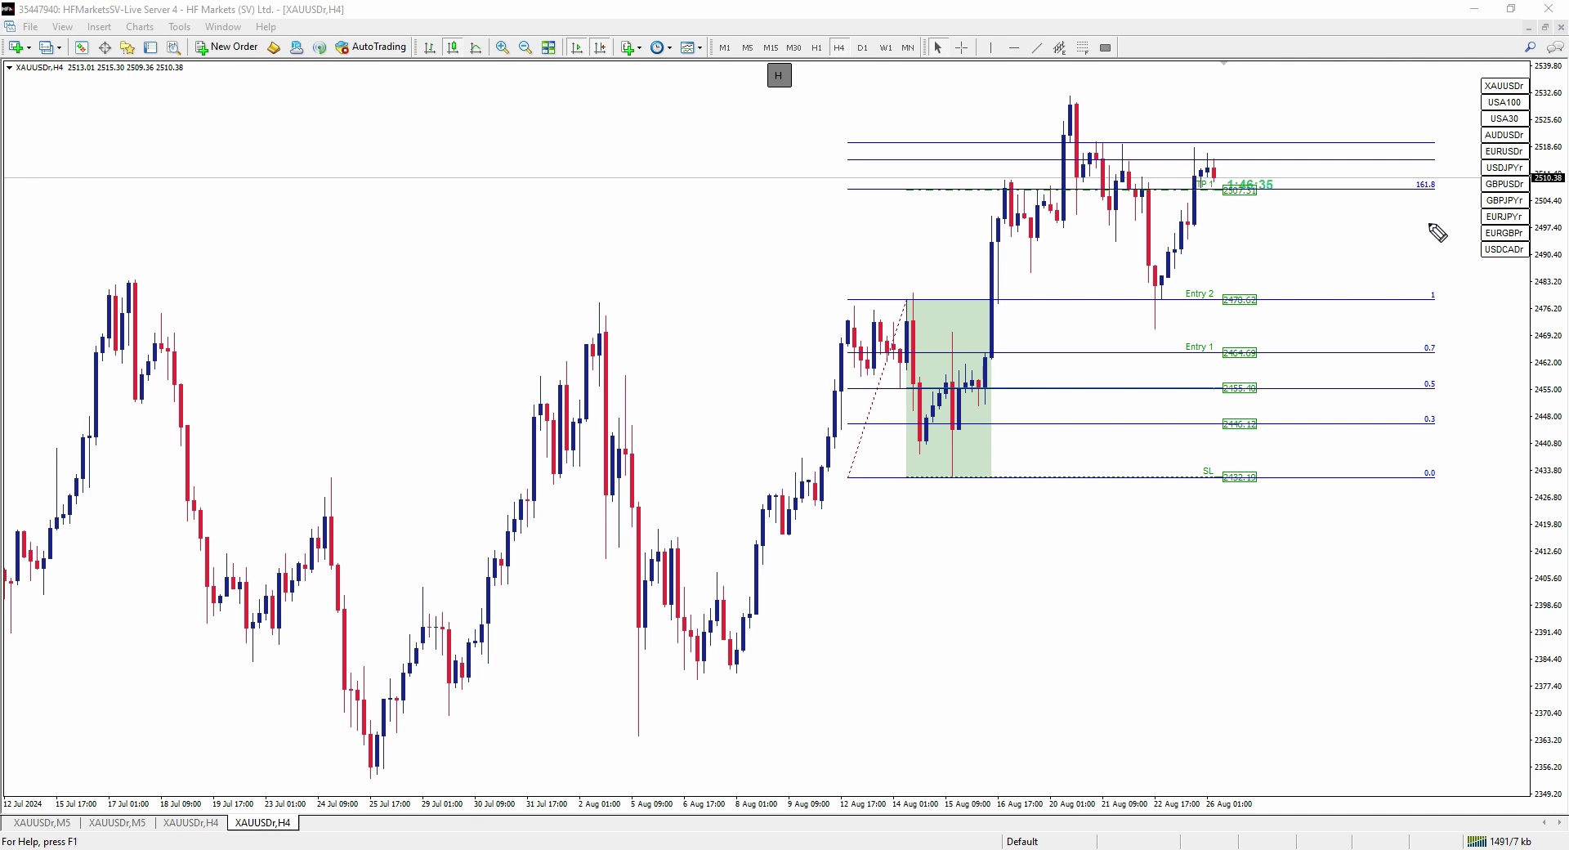
Compare the 161.8, 261.8 and 423.6 Fibonacci levels with the TP lines and trace a projected price path up to TP 3
mouse_move(1440, 190)
mouse_down()
mouse_move(1422, 199)
mouse_move(1449, 190)
mouse_up()
drag(1541, 364, 1553, 461)
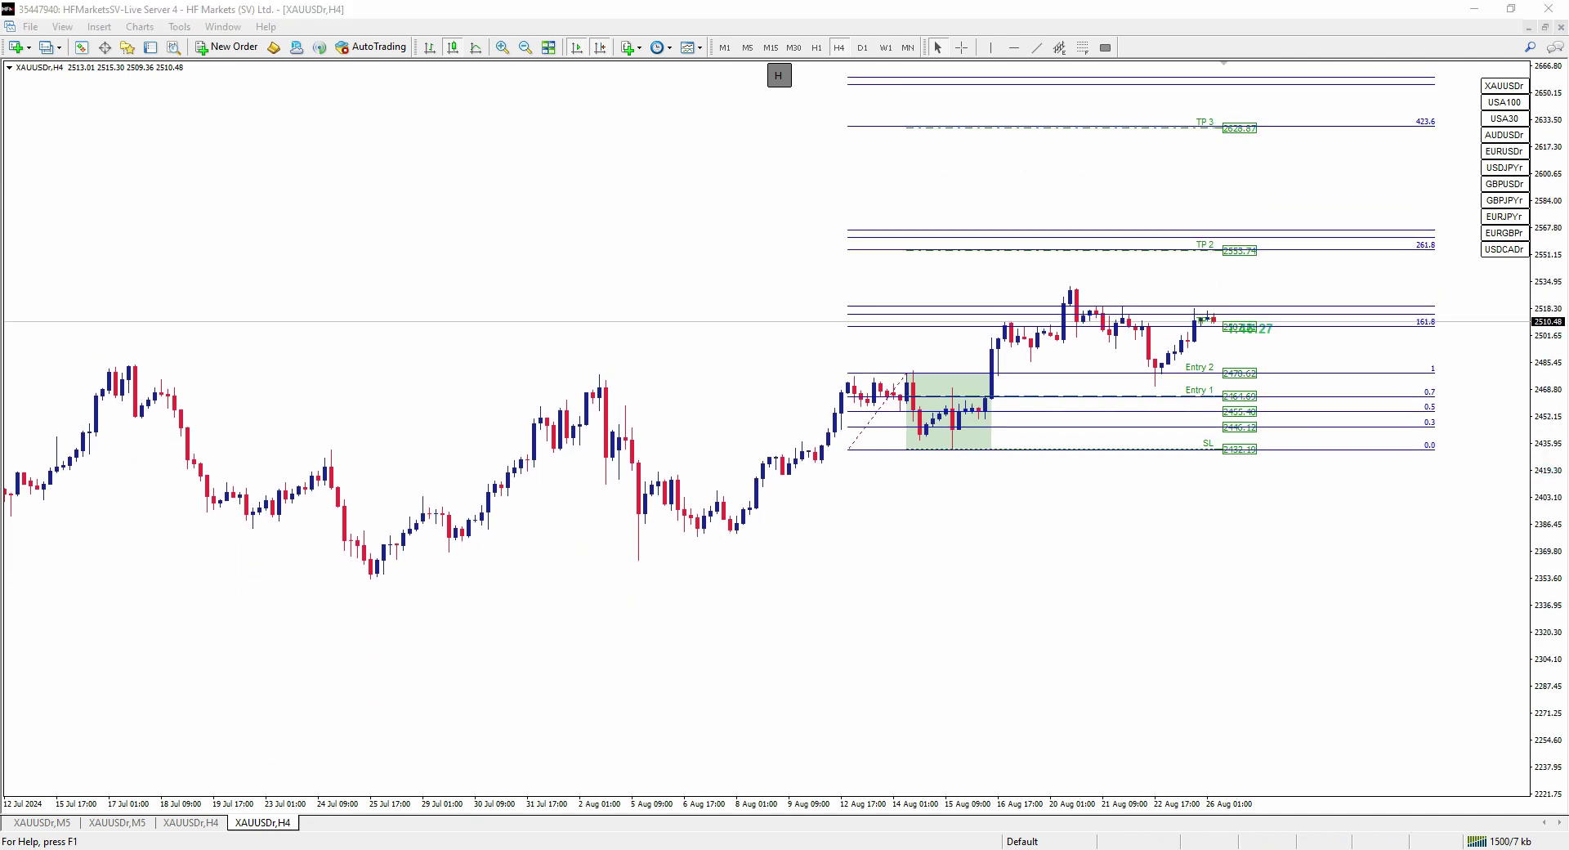
drag(1423, 260, 1465, 250)
mouse_move(1419, 129)
mouse_down()
mouse_move(1430, 149)
mouse_move(1462, 125)
mouse_up()
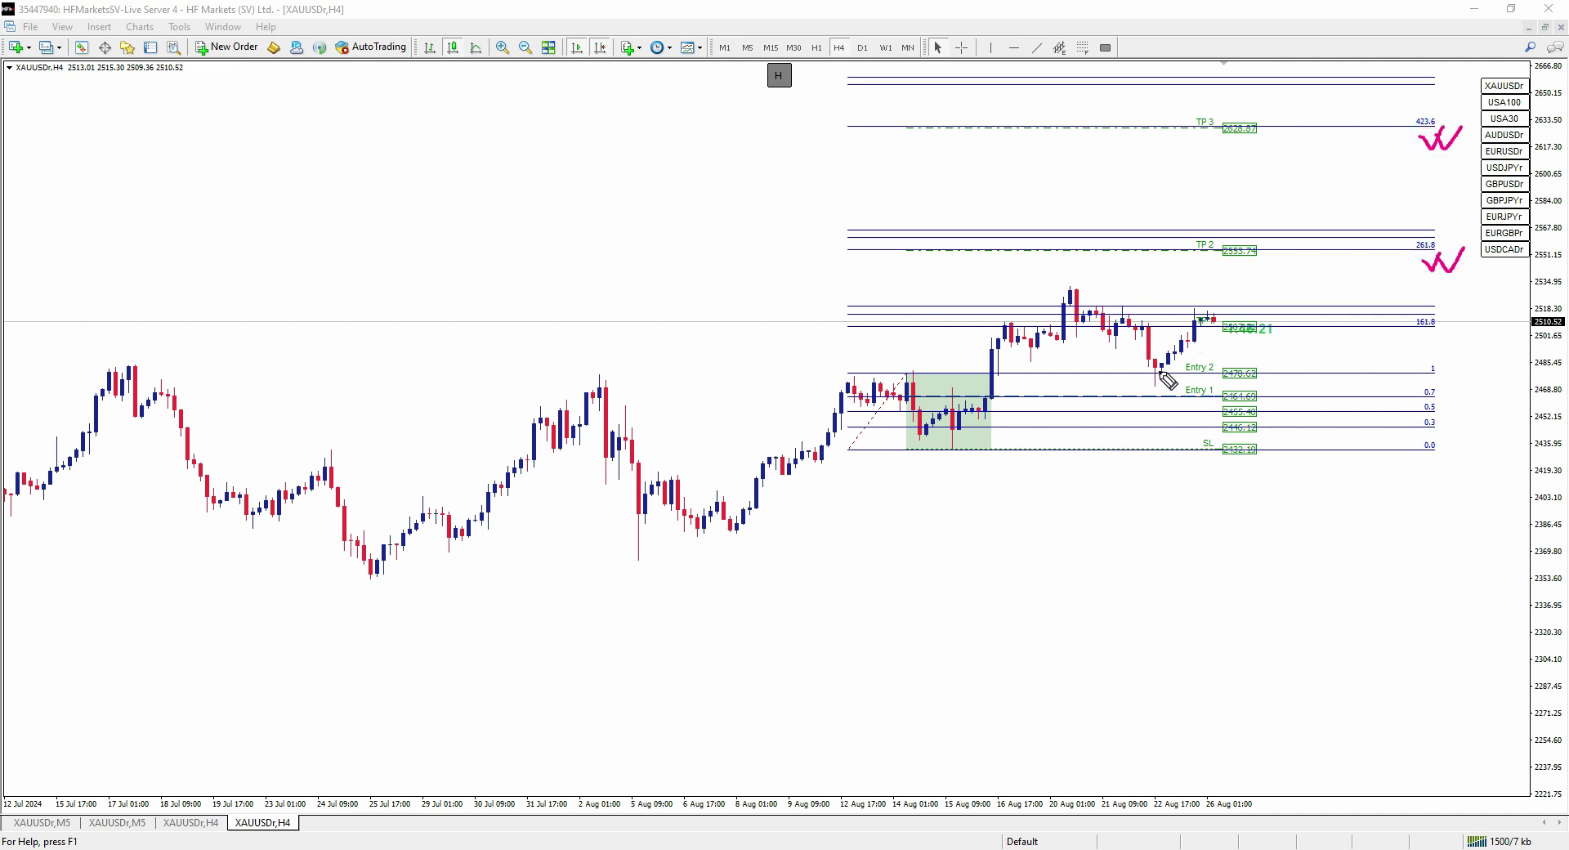
mouse_move(1164, 368)
mouse_down()
mouse_move(1236, 287)
mouse_move(1267, 336)
mouse_move(1301, 247)
mouse_move(1356, 274)
mouse_move(1409, 223)
mouse_move(1439, 128)
mouse_up()
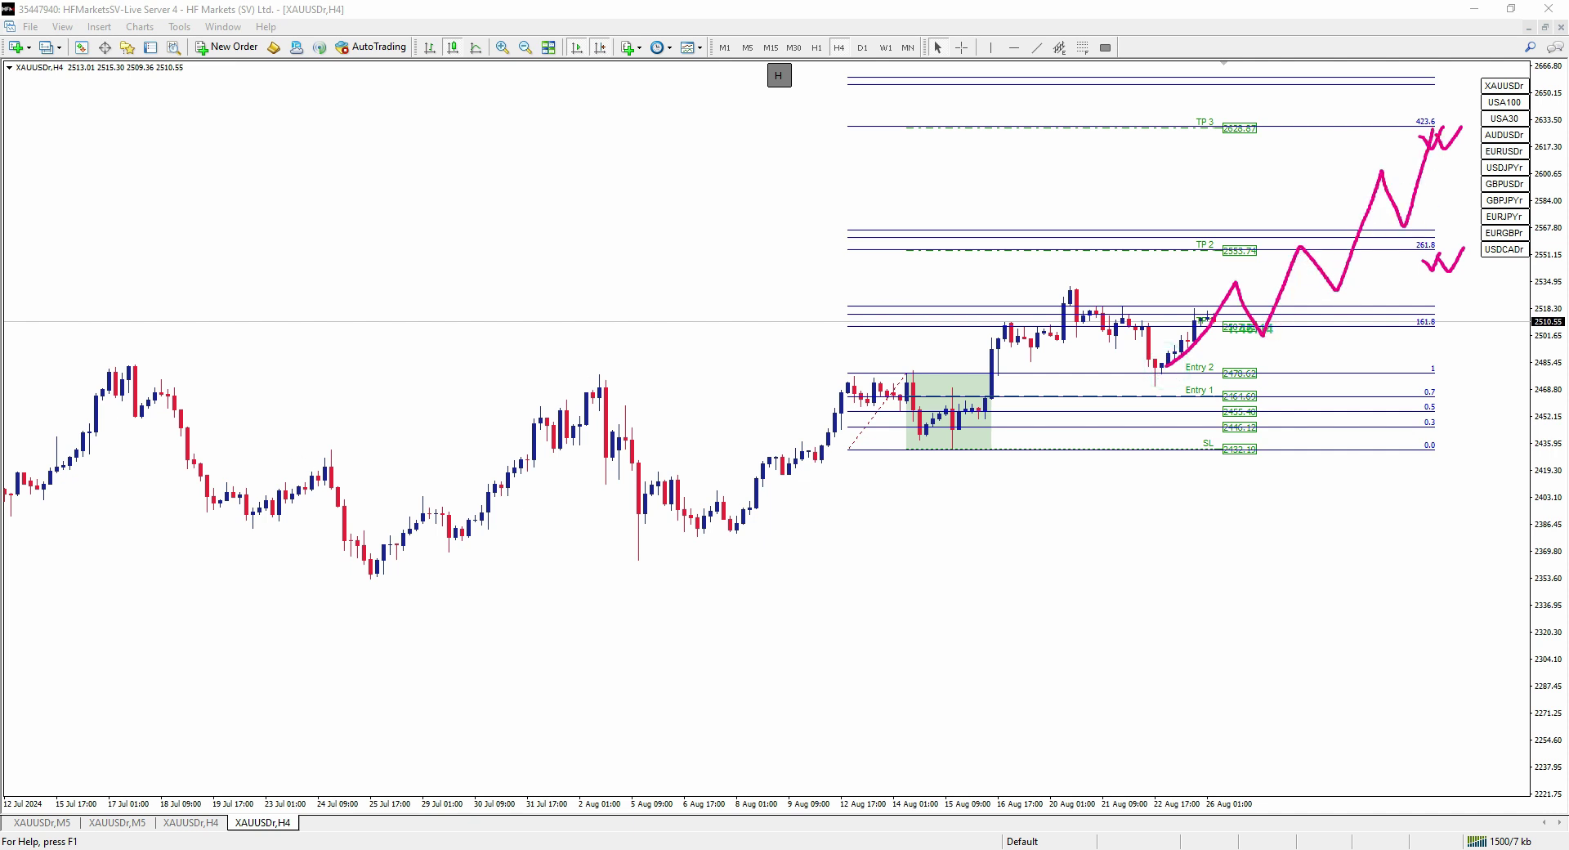
key(Escape)
drag(1550, 518, 1562, 280)
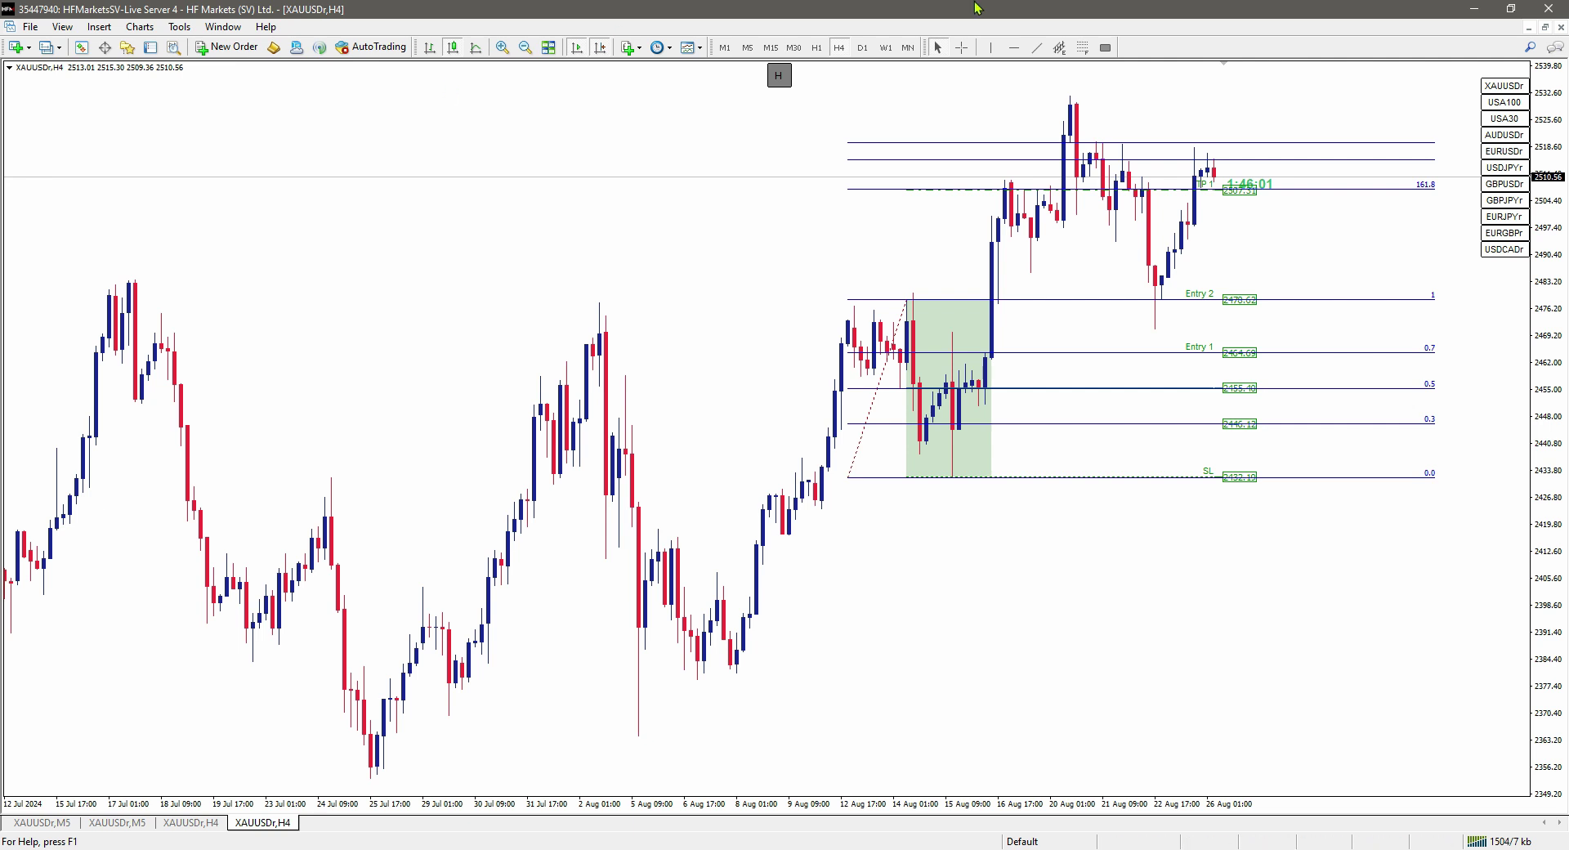
Check the indicator on the H1 timeframe, and return to H4 with the Fibonacci retracement removed
click(817, 48)
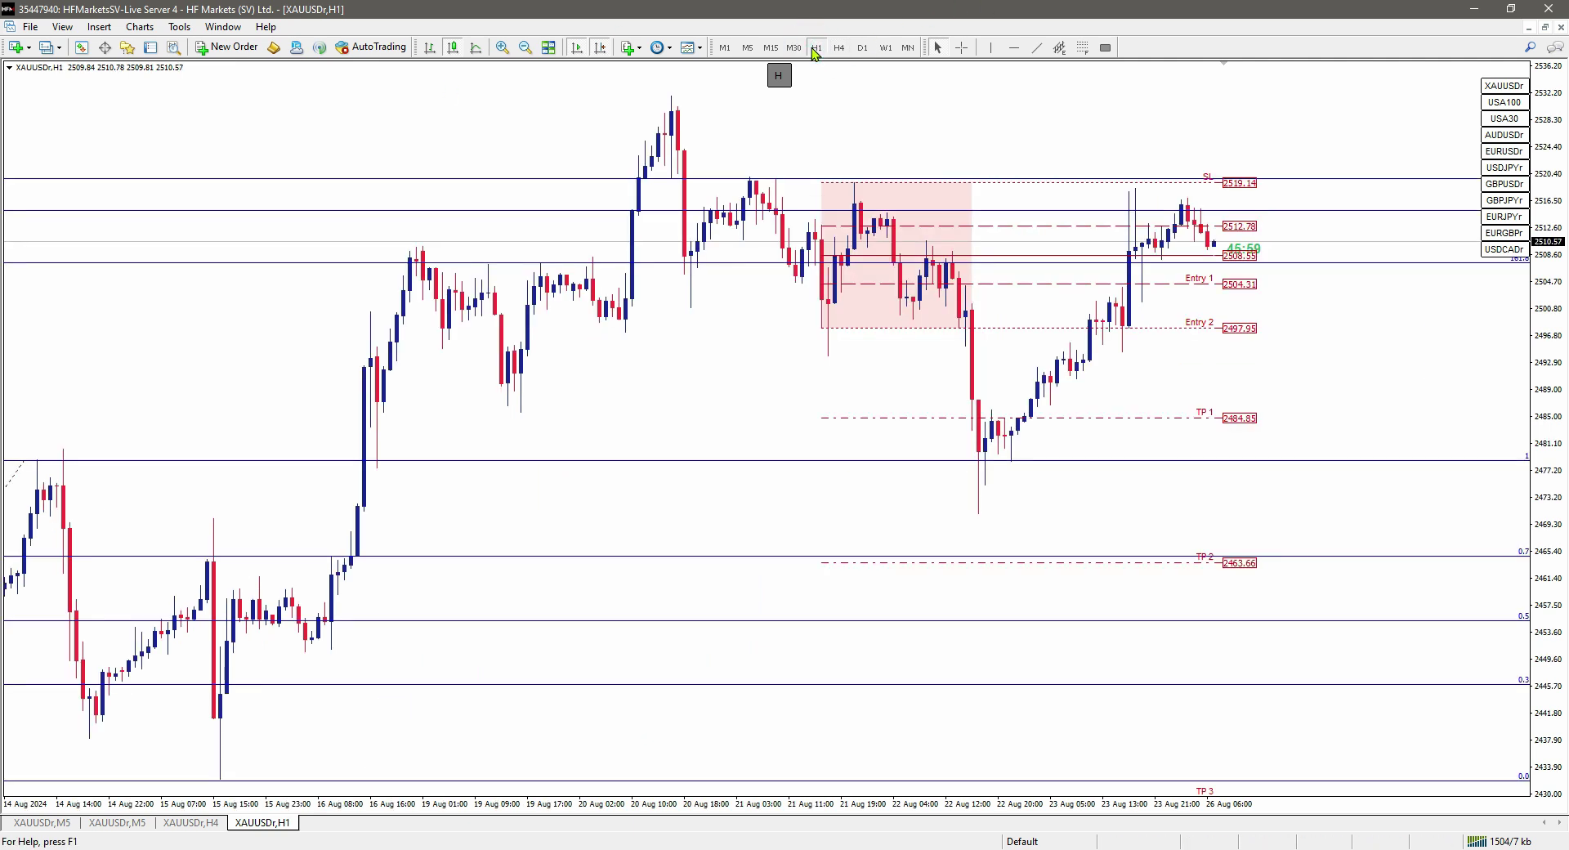
click(840, 47)
click(857, 446)
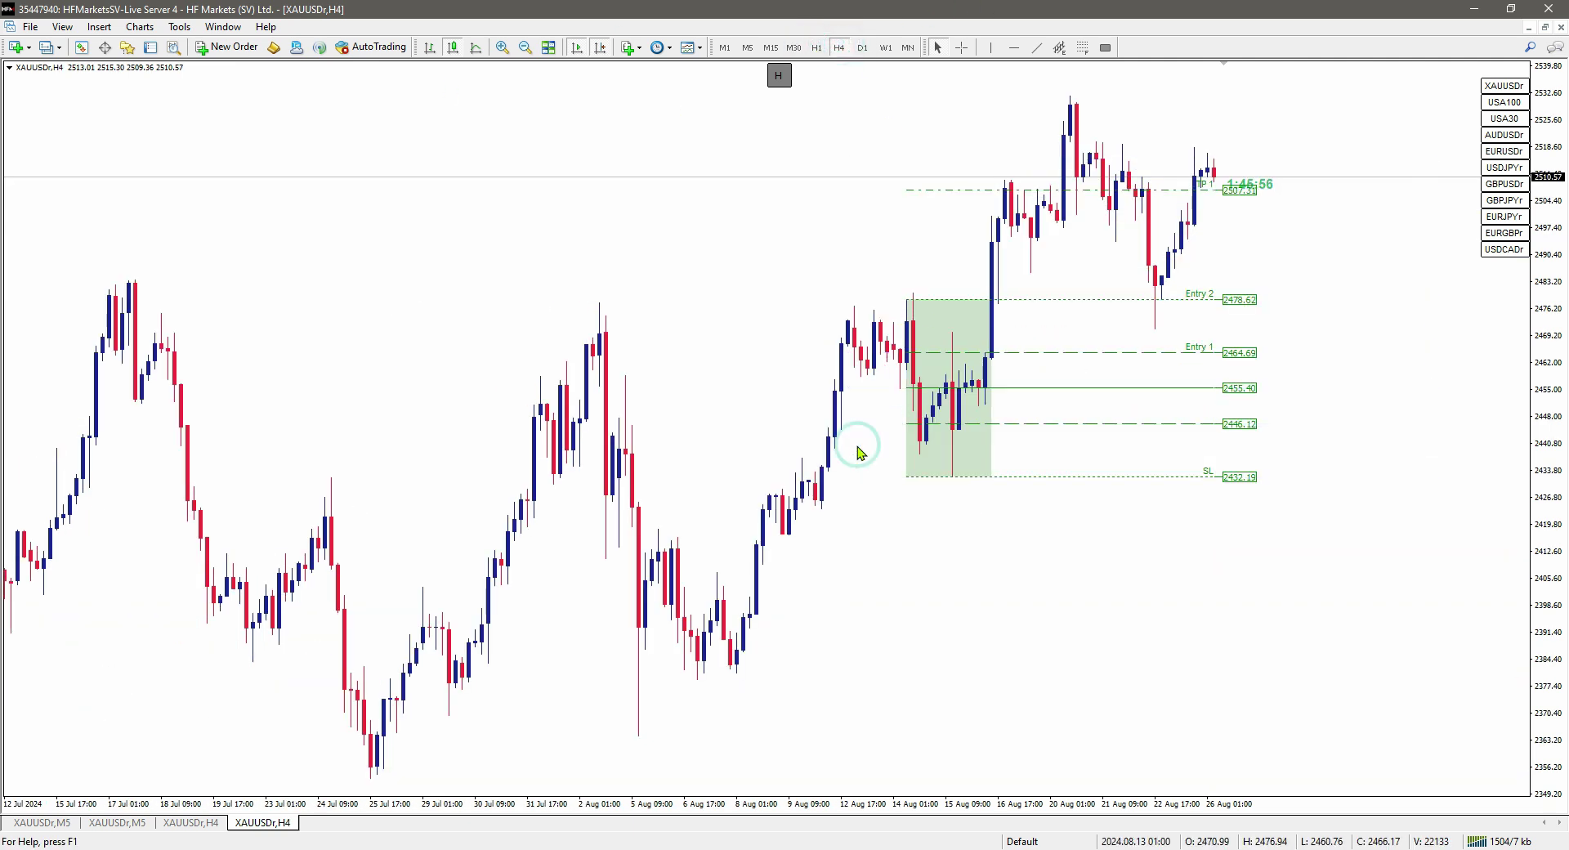
Switch the Smart Fibo Zones chart to the EURGBPr pair on H4
click(1501, 232)
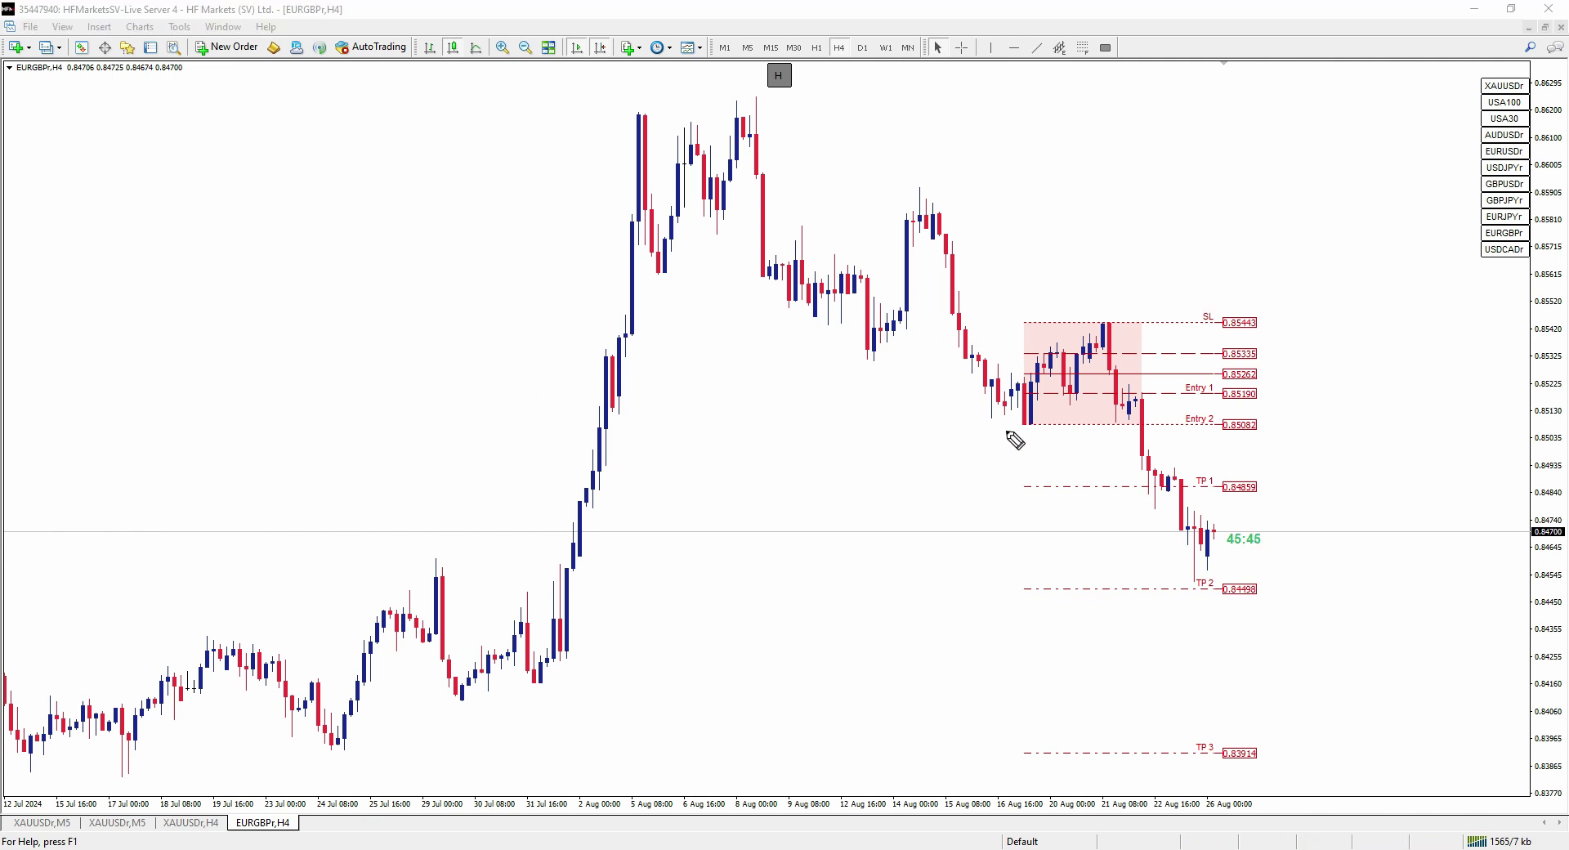
Mark the EURGBPr zone's high and low, bracket its 0.3 to 0.7 lines, and point out the zone breakout and Entry 2 level
drag(1111, 310, 1151, 301)
drag(1007, 431, 1038, 421)
drag(1201, 354, 1343, 359)
mouse_move(1231, 393)
mouse_down()
mouse_move(1344, 391)
mouse_move(1344, 360)
mouse_up()
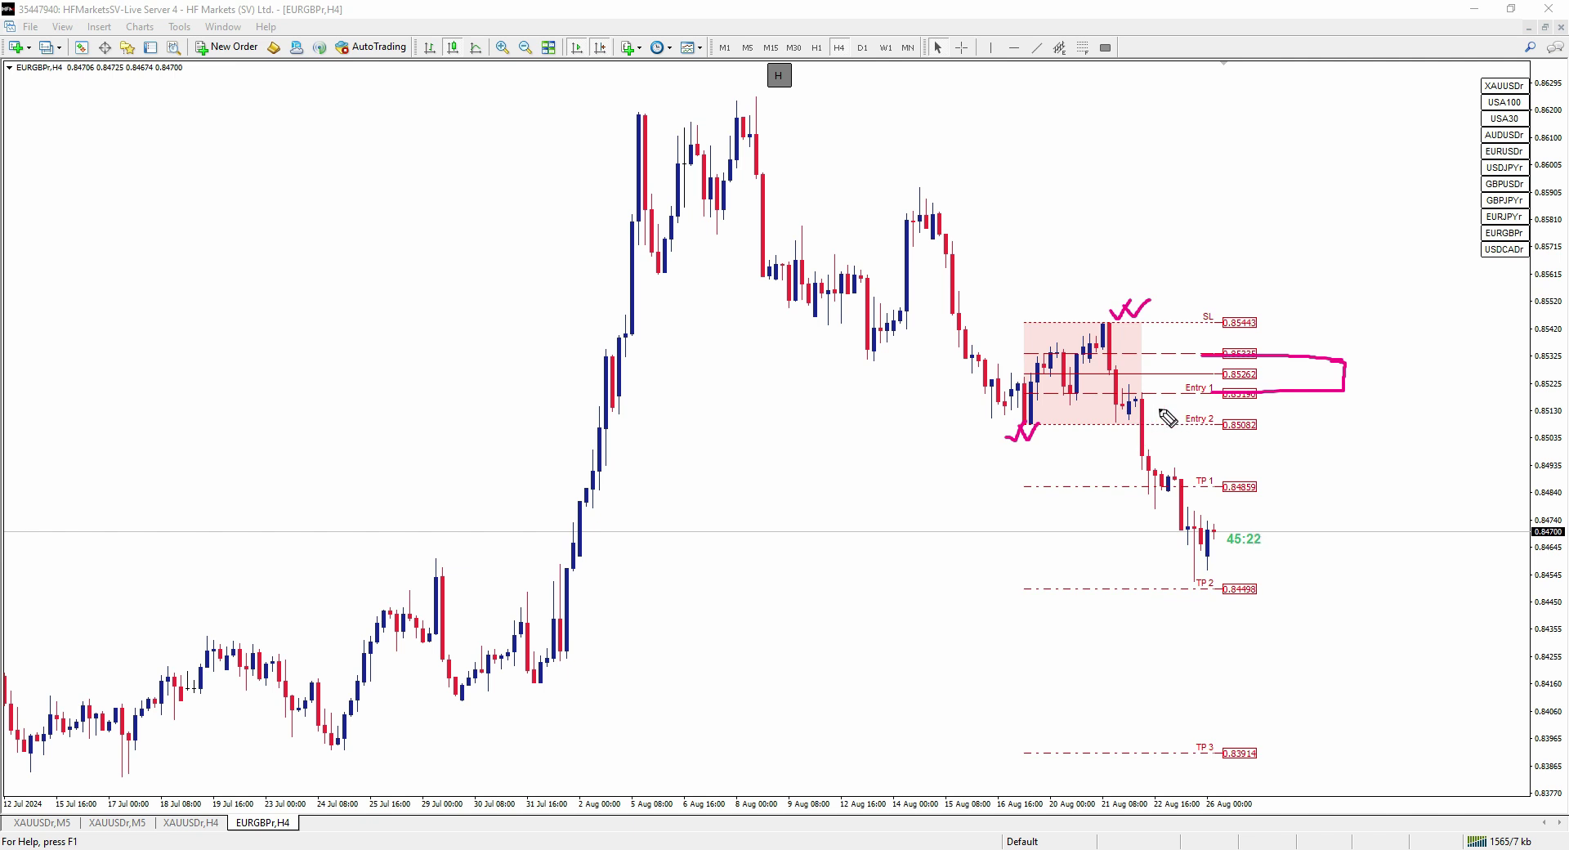
mouse_move(1179, 404)
mouse_down()
mouse_move(1155, 405)
mouse_move(1175, 417)
mouse_up()
drag(1265, 420, 1301, 409)
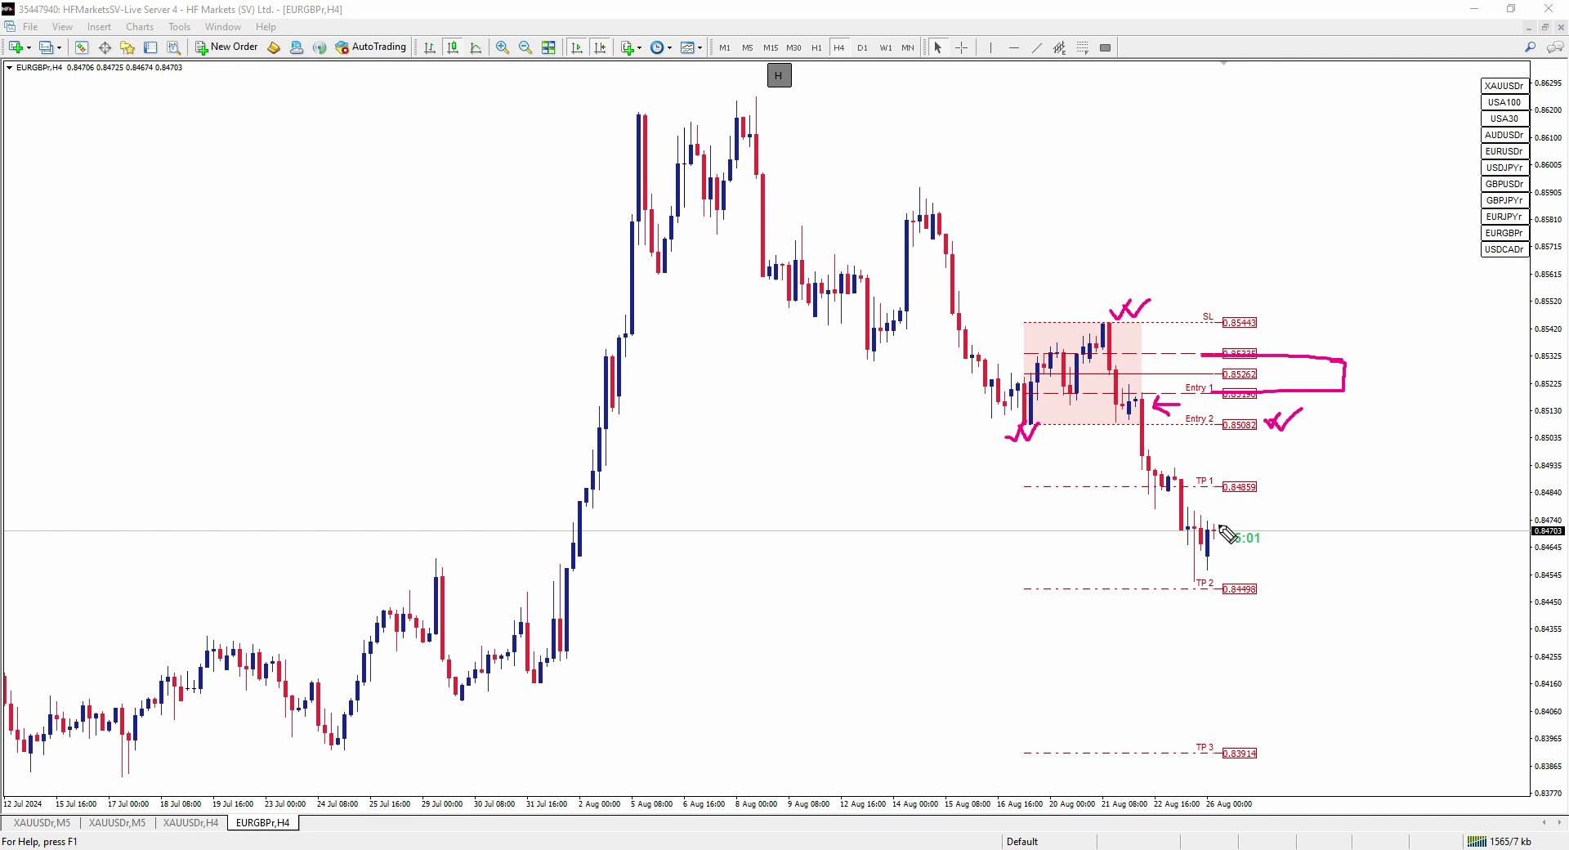
Trace a projected price path from the current price up to Entry 2 and down past TP 2 to TP 3, and clear the drawings
mouse_move(1218, 532)
mouse_down()
mouse_move(1259, 432)
mouse_move(1283, 640)
mouse_up()
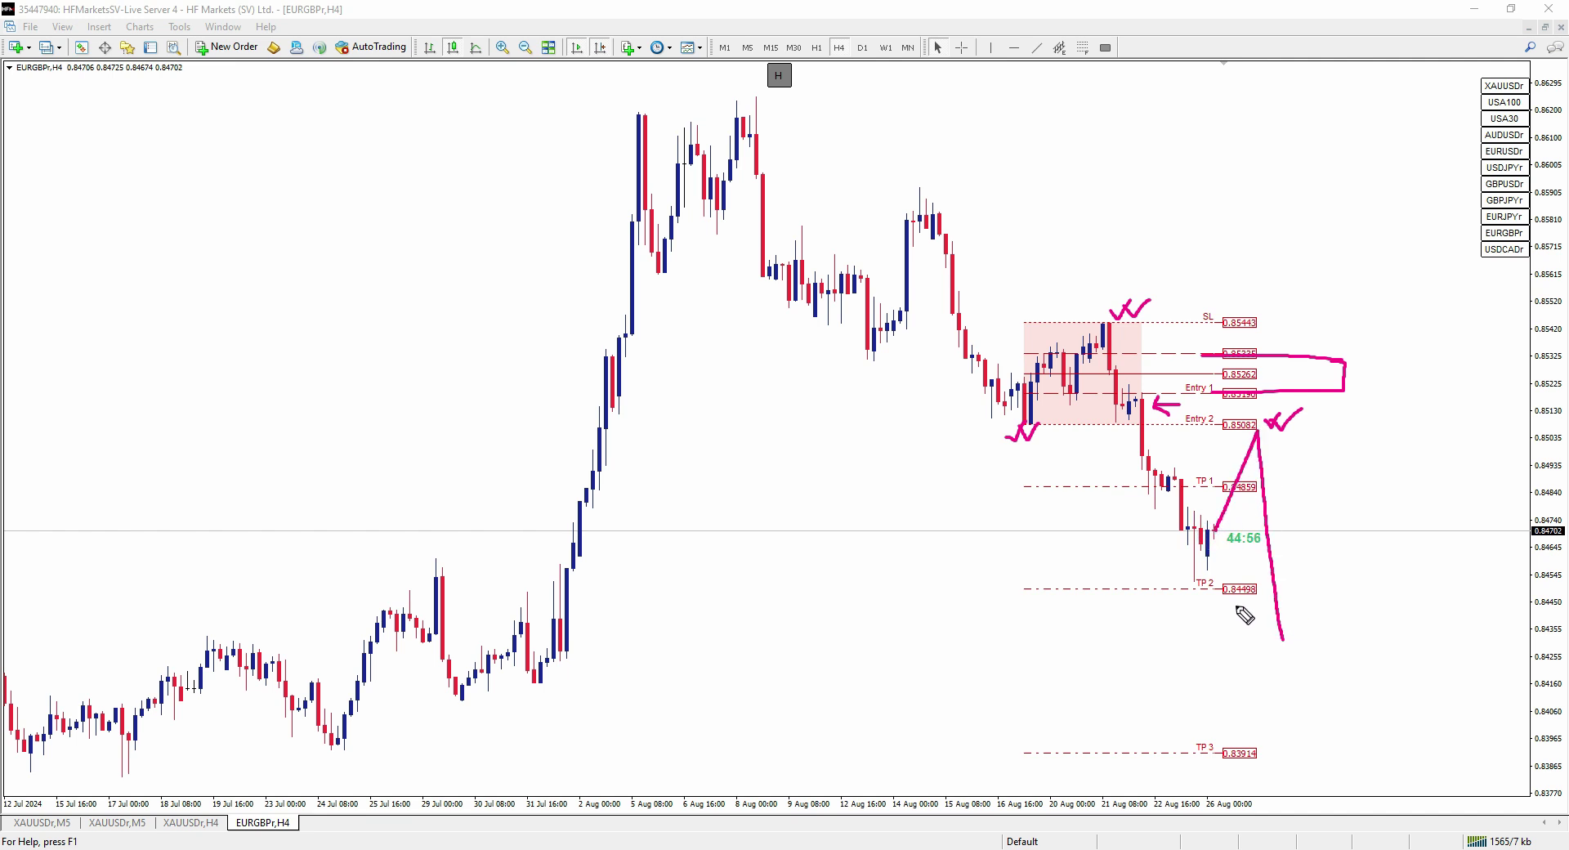
mouse_move(1180, 586)
mouse_down()
mouse_move(1306, 590)
mouse_move(1301, 606)
mouse_move(1345, 535)
mouse_move(1359, 744)
mouse_up()
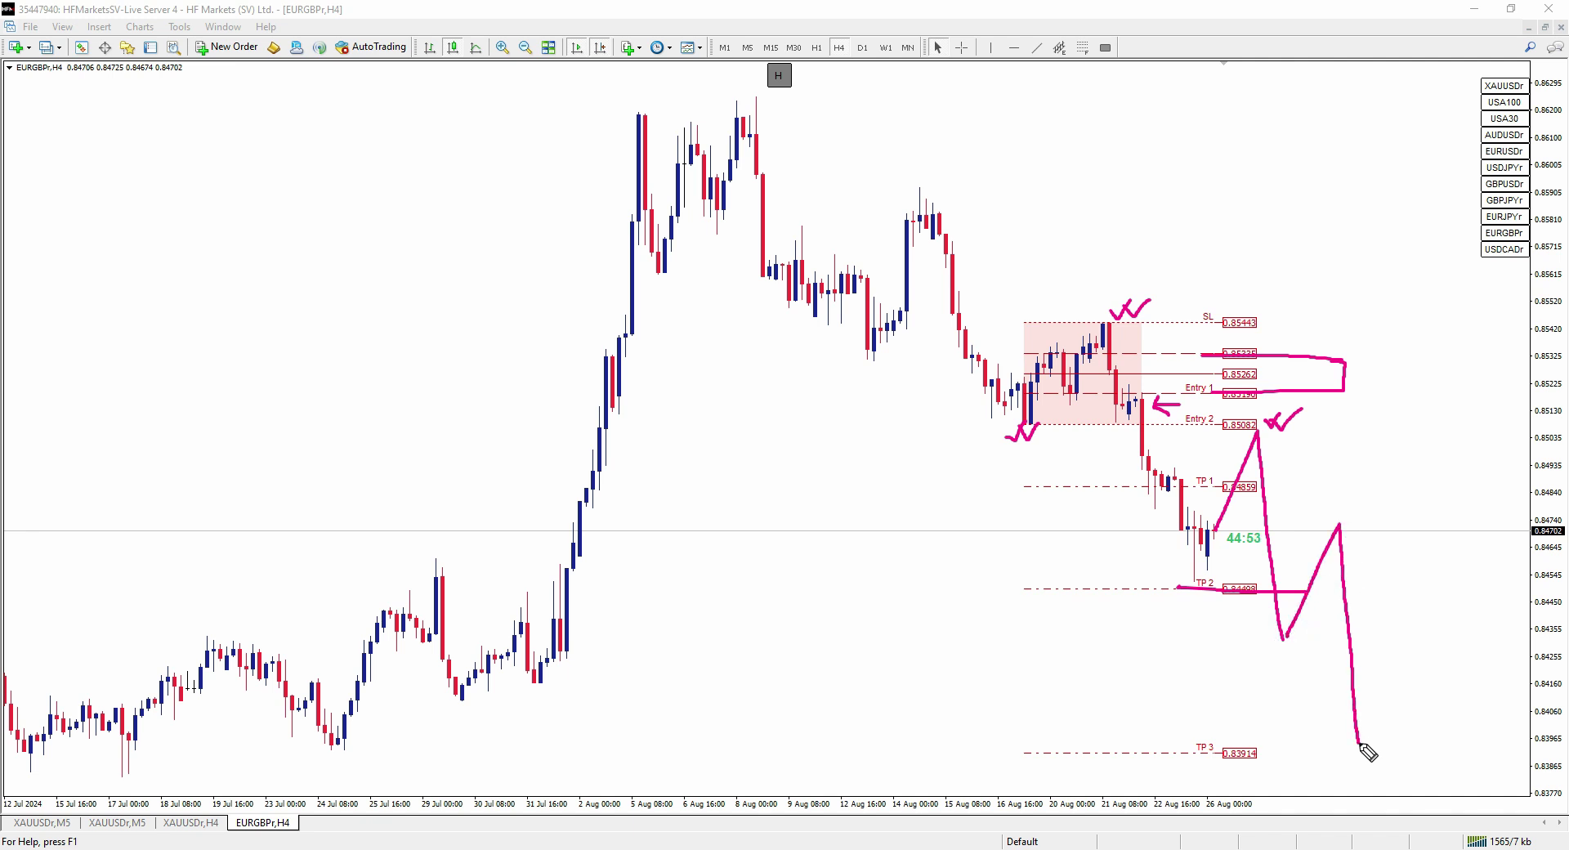
drag(1225, 754, 1373, 746)
key(Escape)
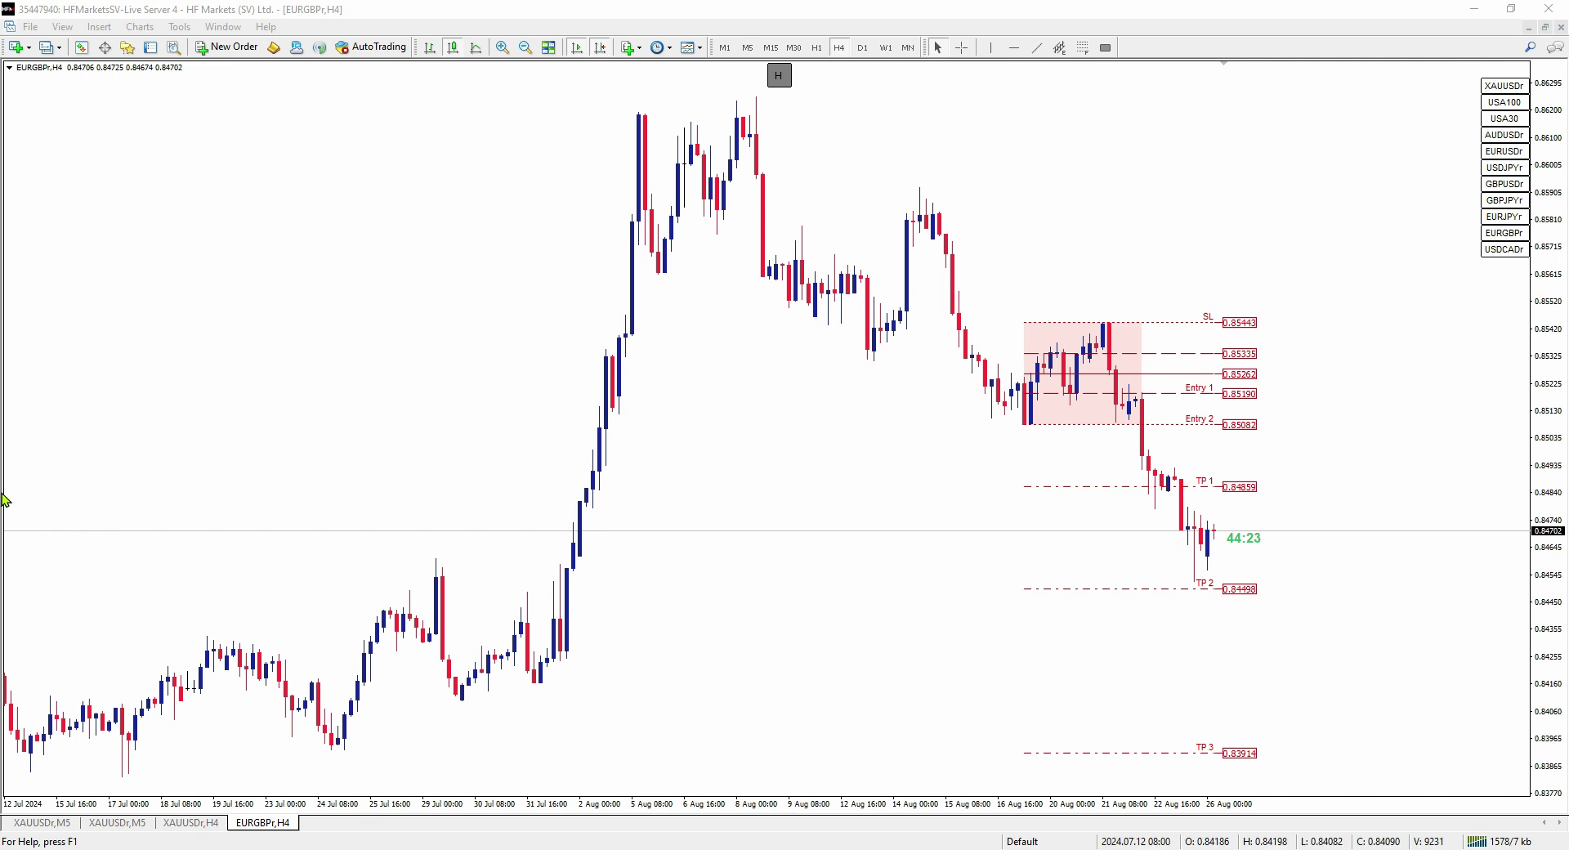
Add the Smart Fibo Zones indicator with its default inputs to the XAUUSDr H4 chart that shows the volume order blocks
click(194, 825)
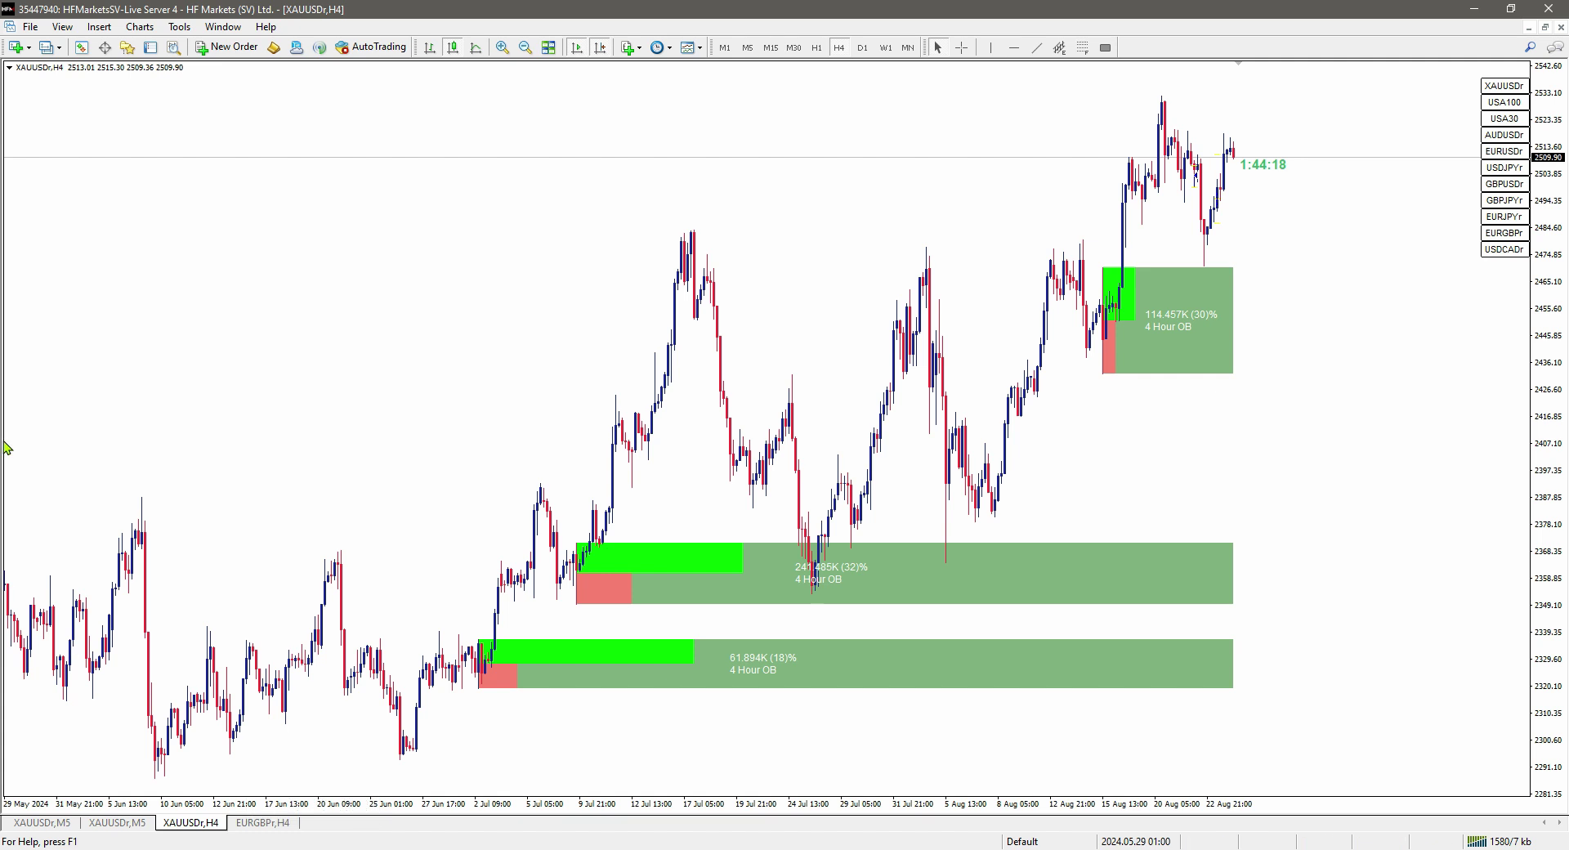
click(349, 390)
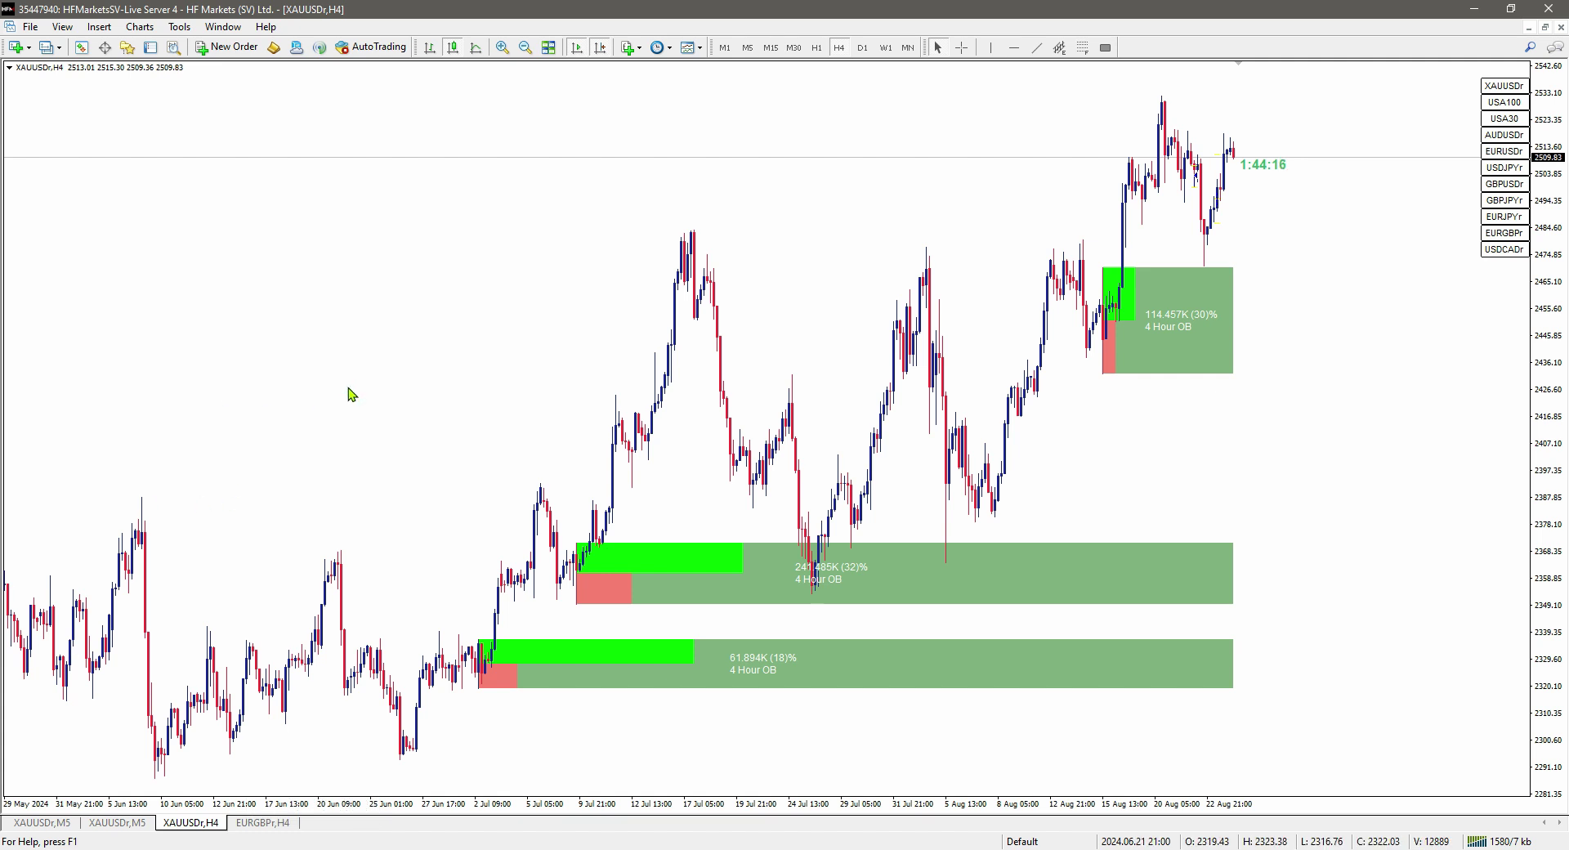
key(ctrl+n)
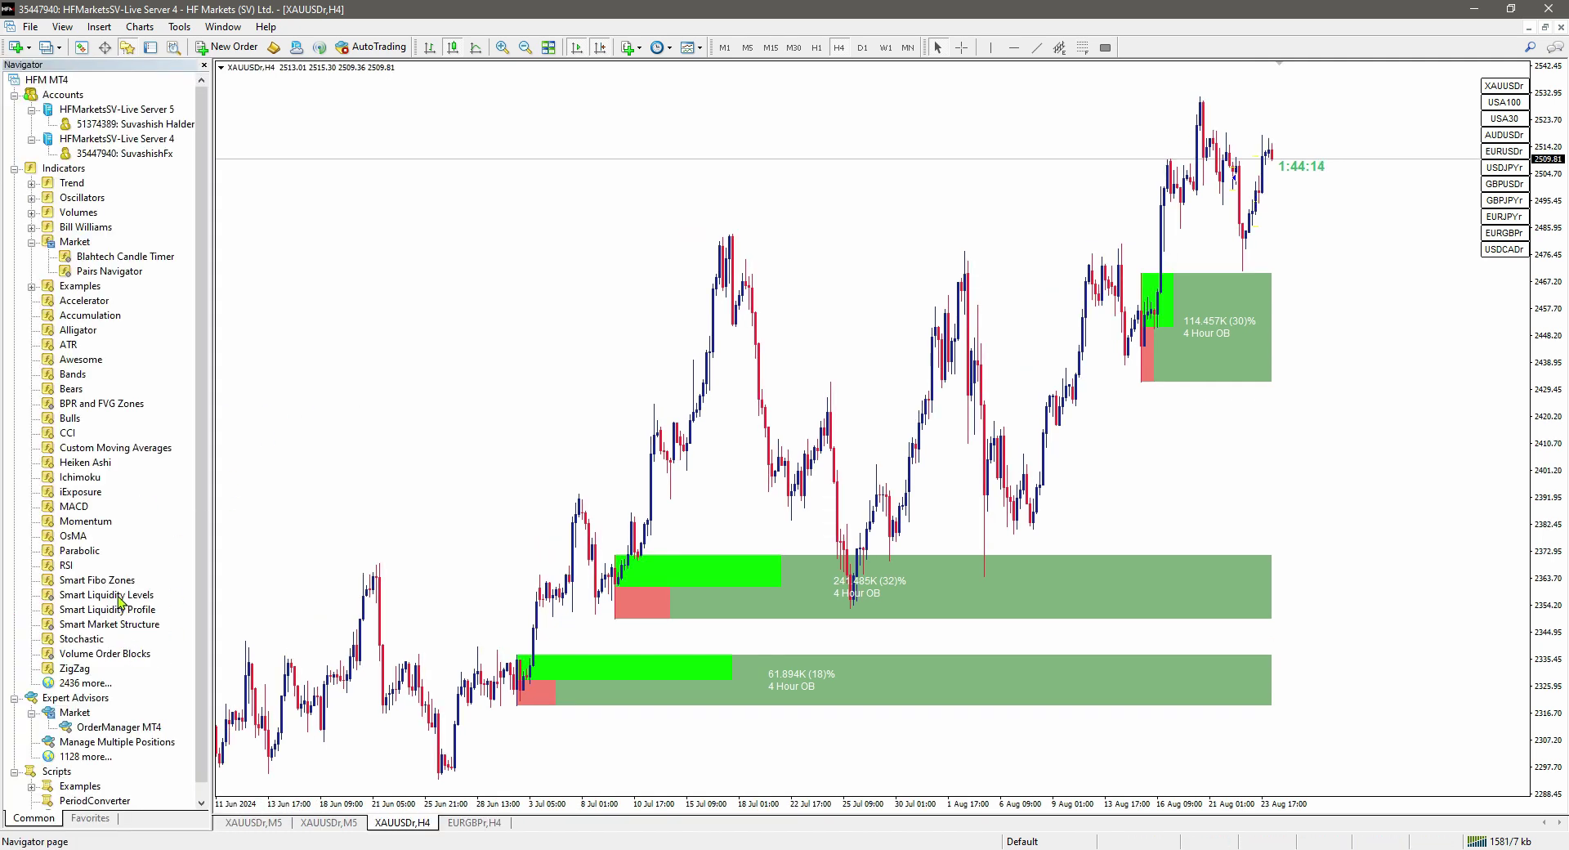
drag(105, 580, 395, 533)
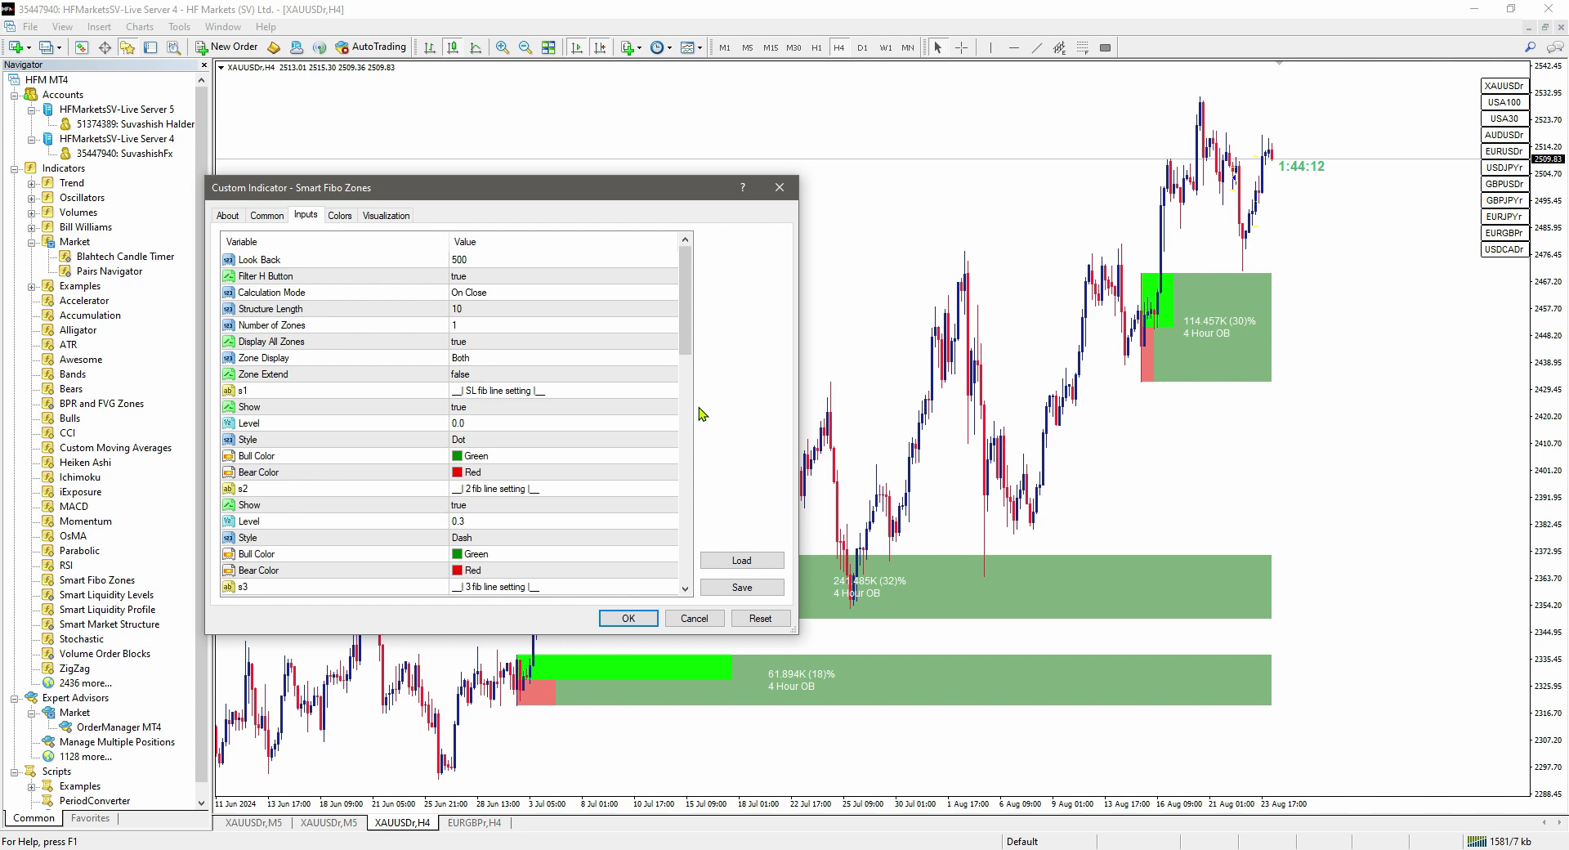
click(623, 619)
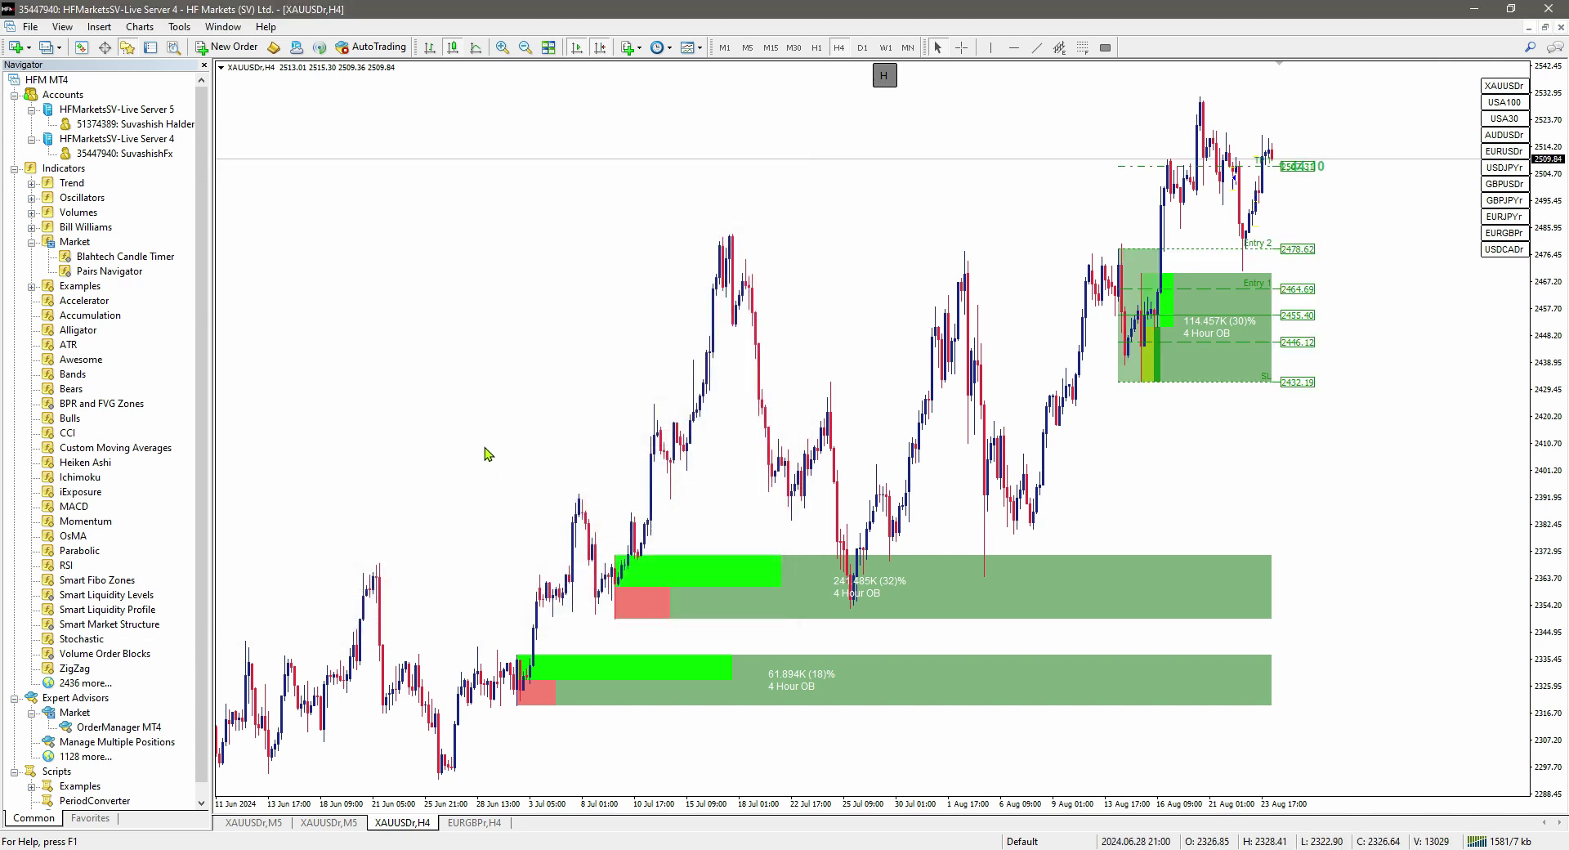
key(ctrl+n)
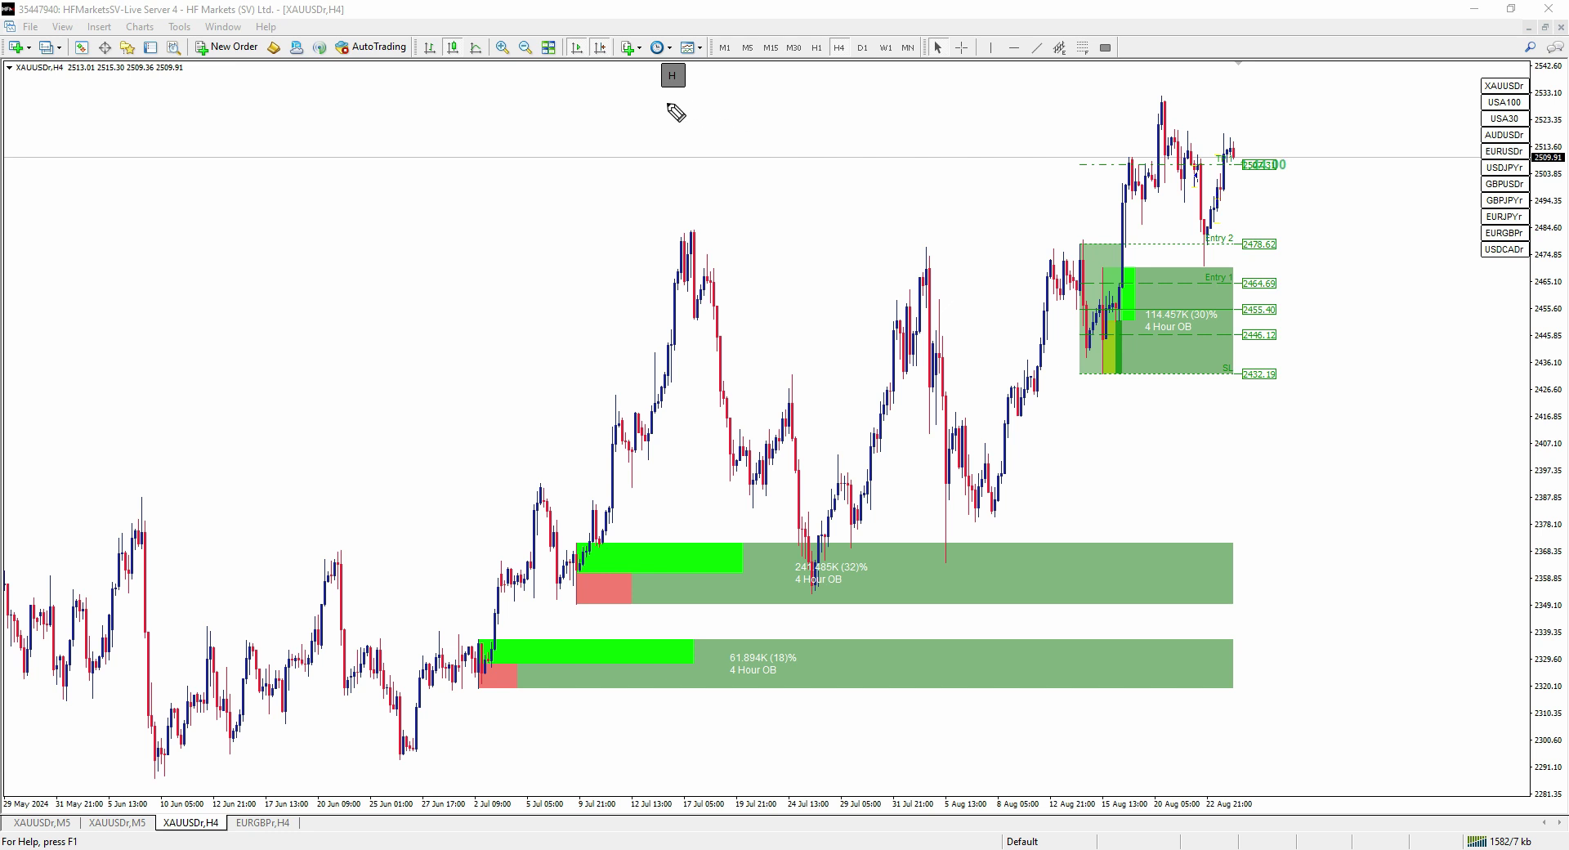
Point out the indicator's H button on XAUUSDr and use it to hide and restore the Fibo zone twice
drag(623, 102, 747, 110)
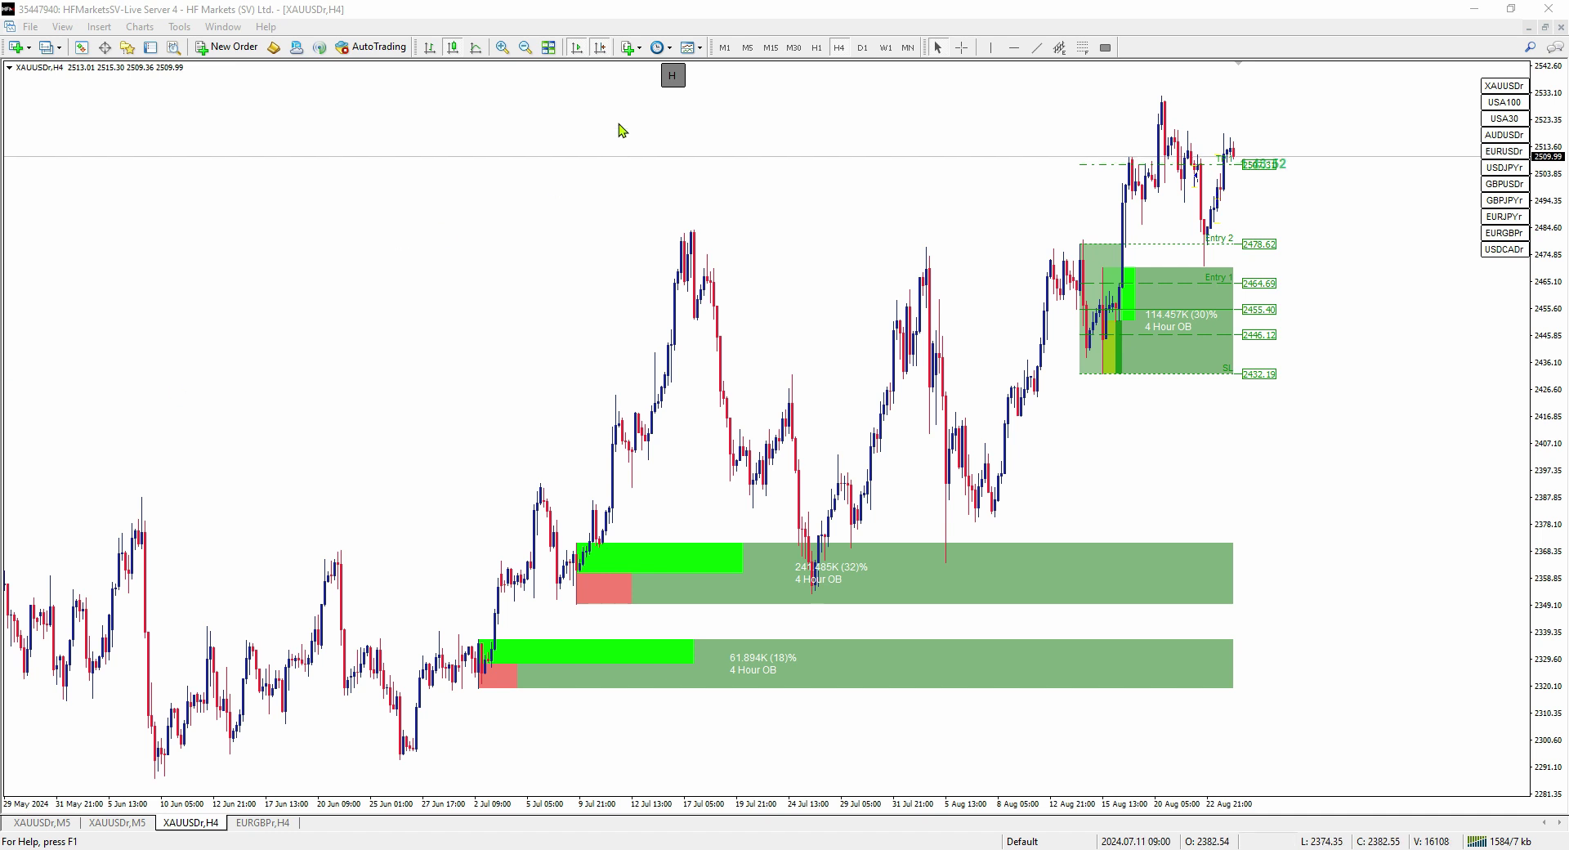
click(673, 76)
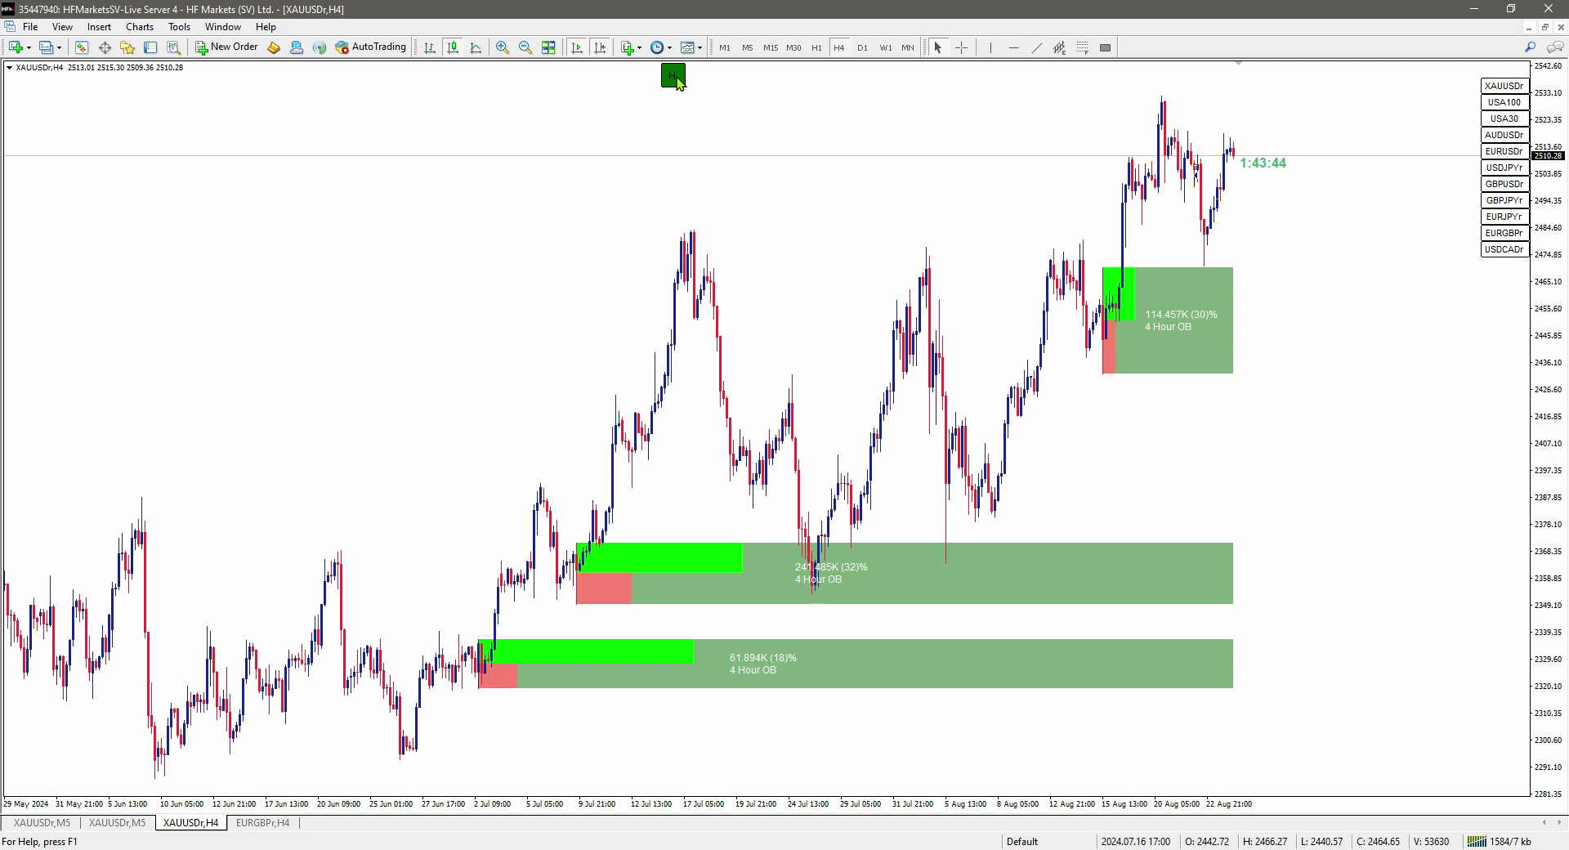
click(675, 78)
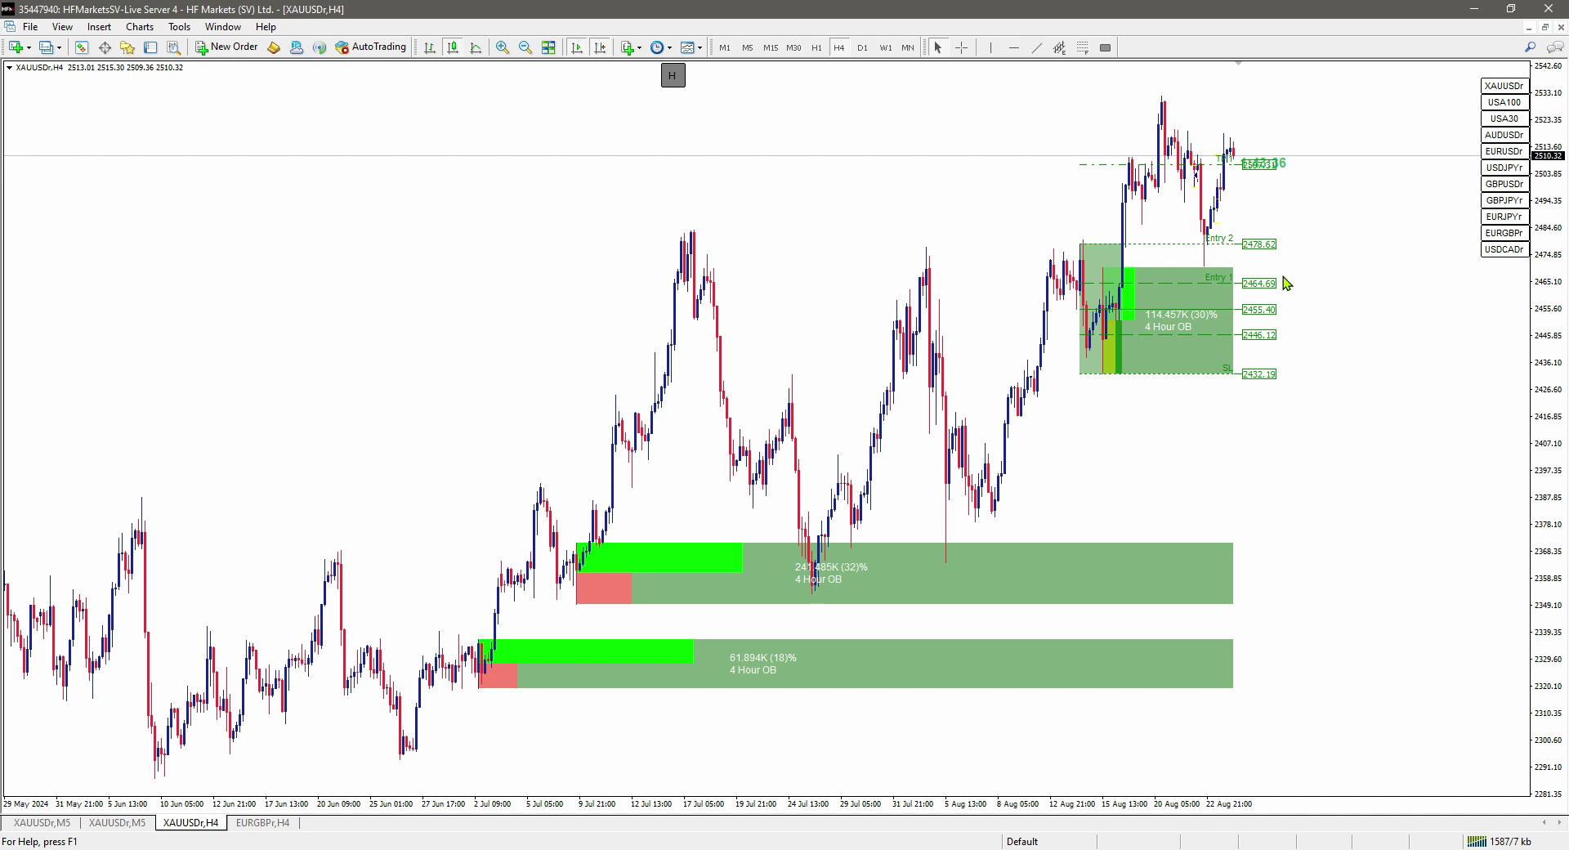
click(677, 79)
click(683, 85)
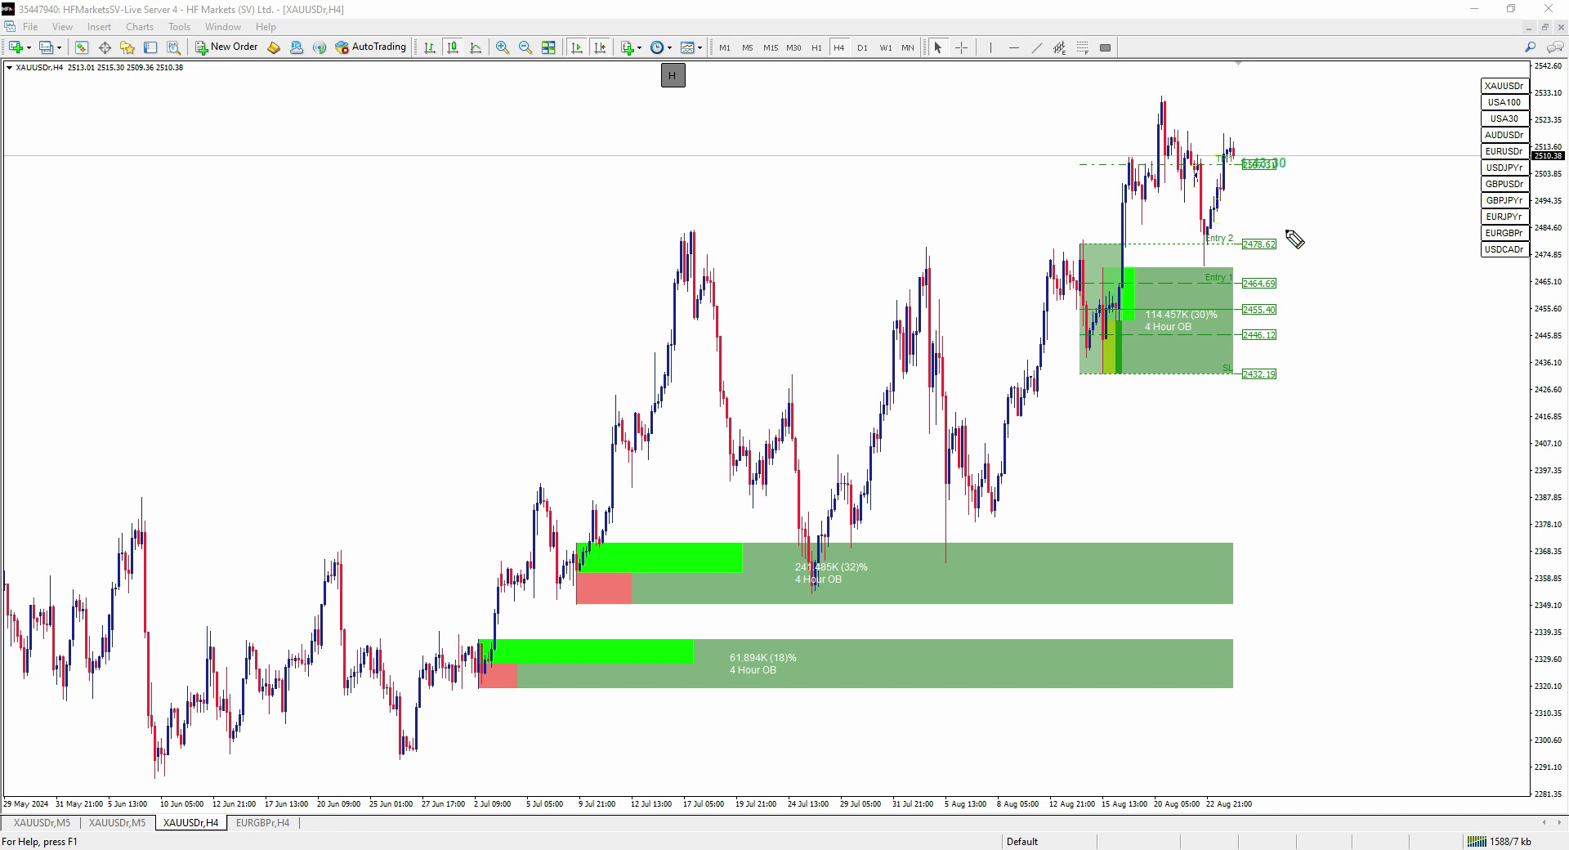
Mark the upper and lower edges of the newest 4 Hour order block overlapping the Fibo zone, and clear the markings
drag(1231, 267, 1448, 276)
drag(1227, 369, 1437, 354)
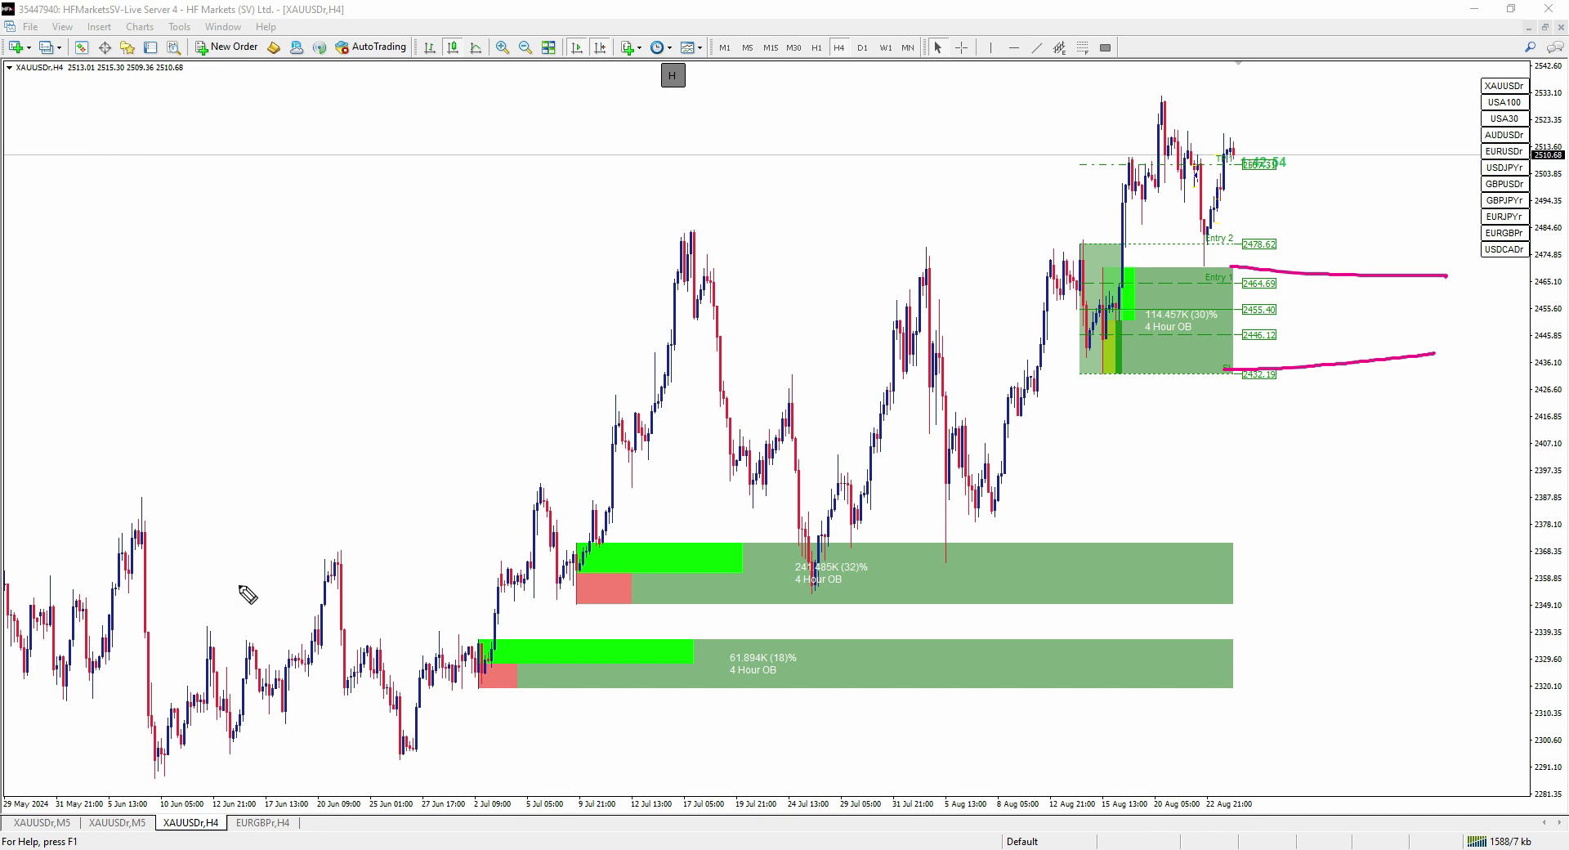
key(e)
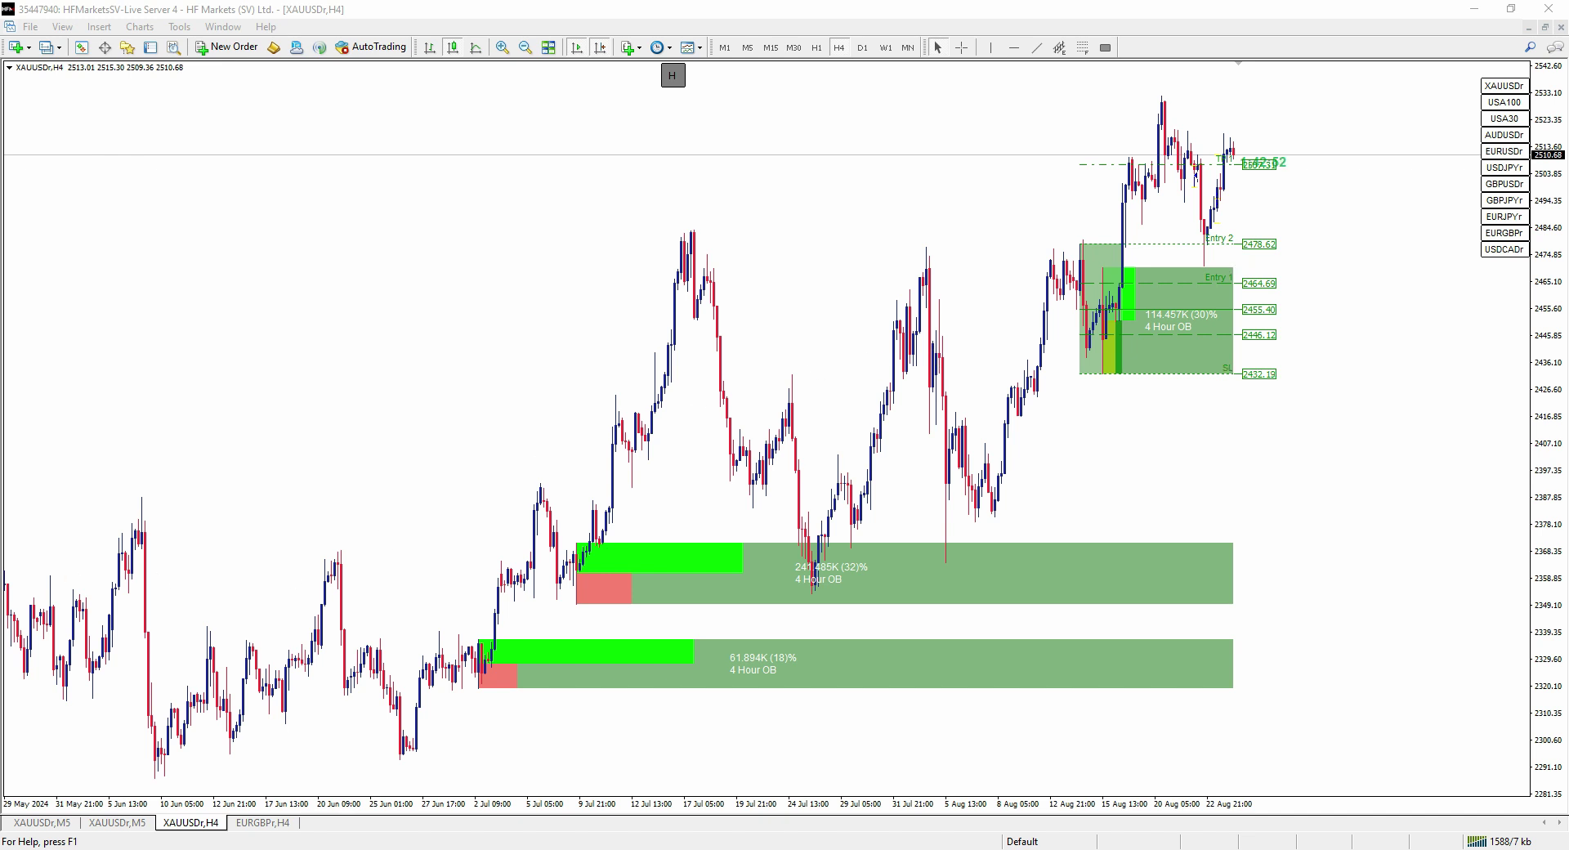
On the EURGBPr H4 chart, highlight the H button and the entry area, and toggle the Fibo zone's visibility with that button
click(250, 827)
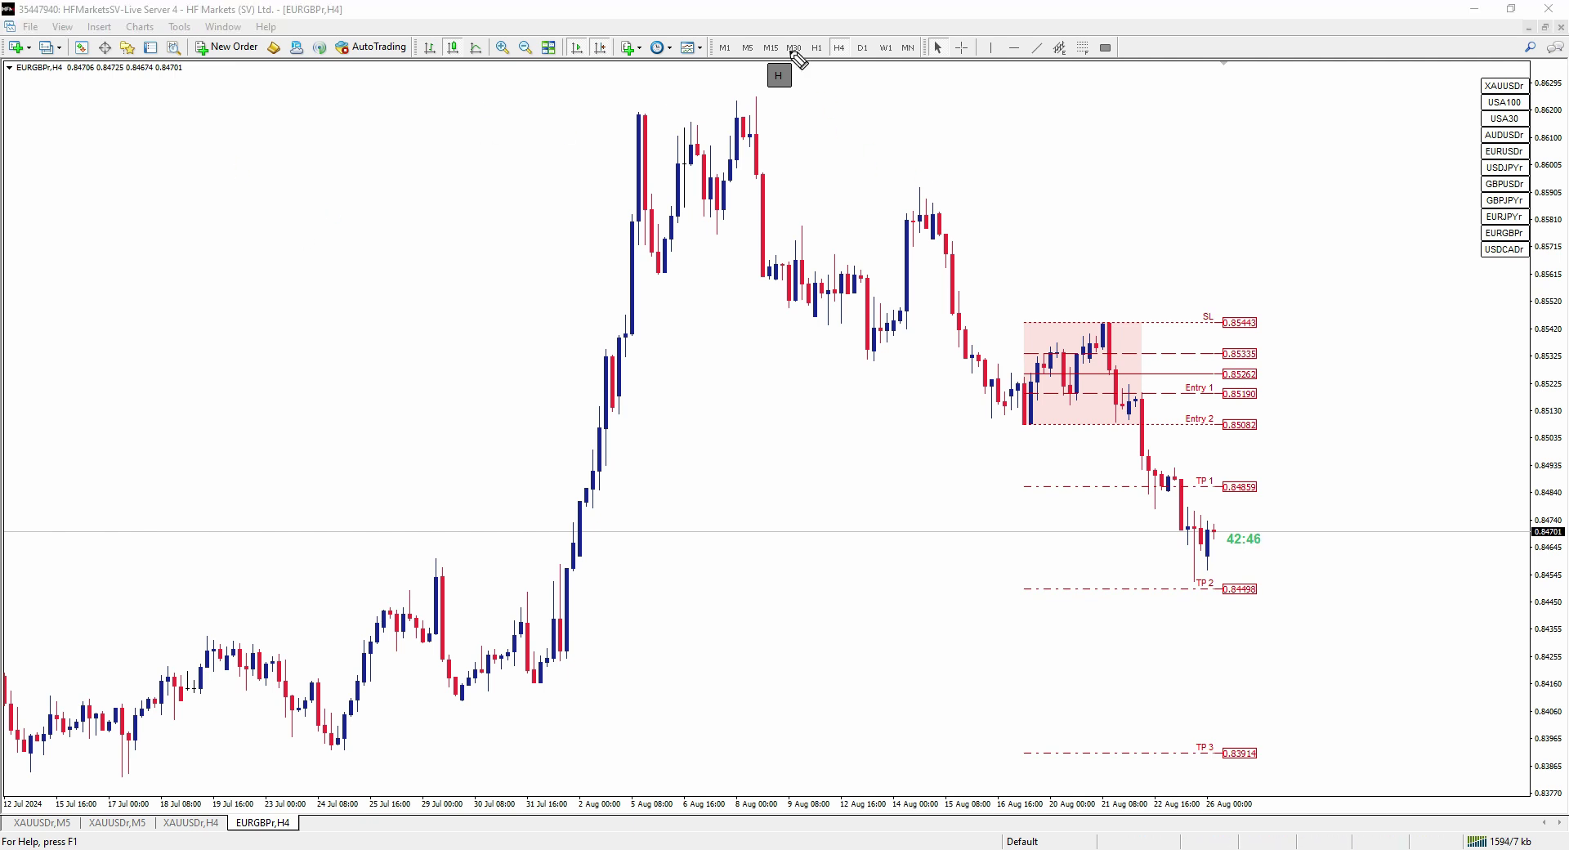
drag(762, 103, 800, 96)
drag(766, 116, 820, 108)
drag(1278, 357, 1335, 344)
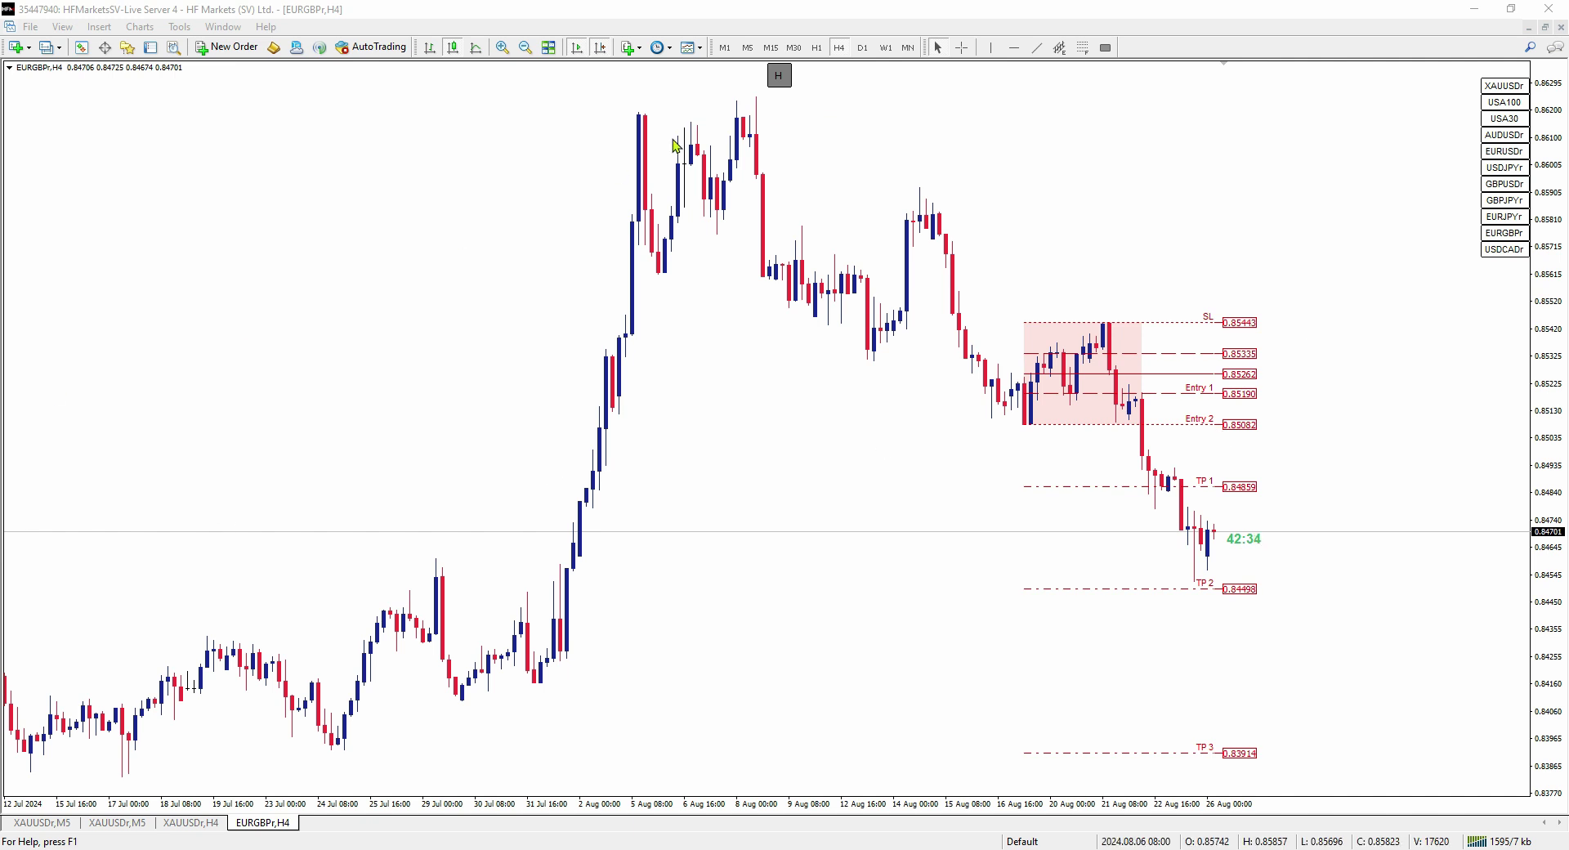
click(779, 76)
click(780, 76)
click(780, 77)
click(780, 77)
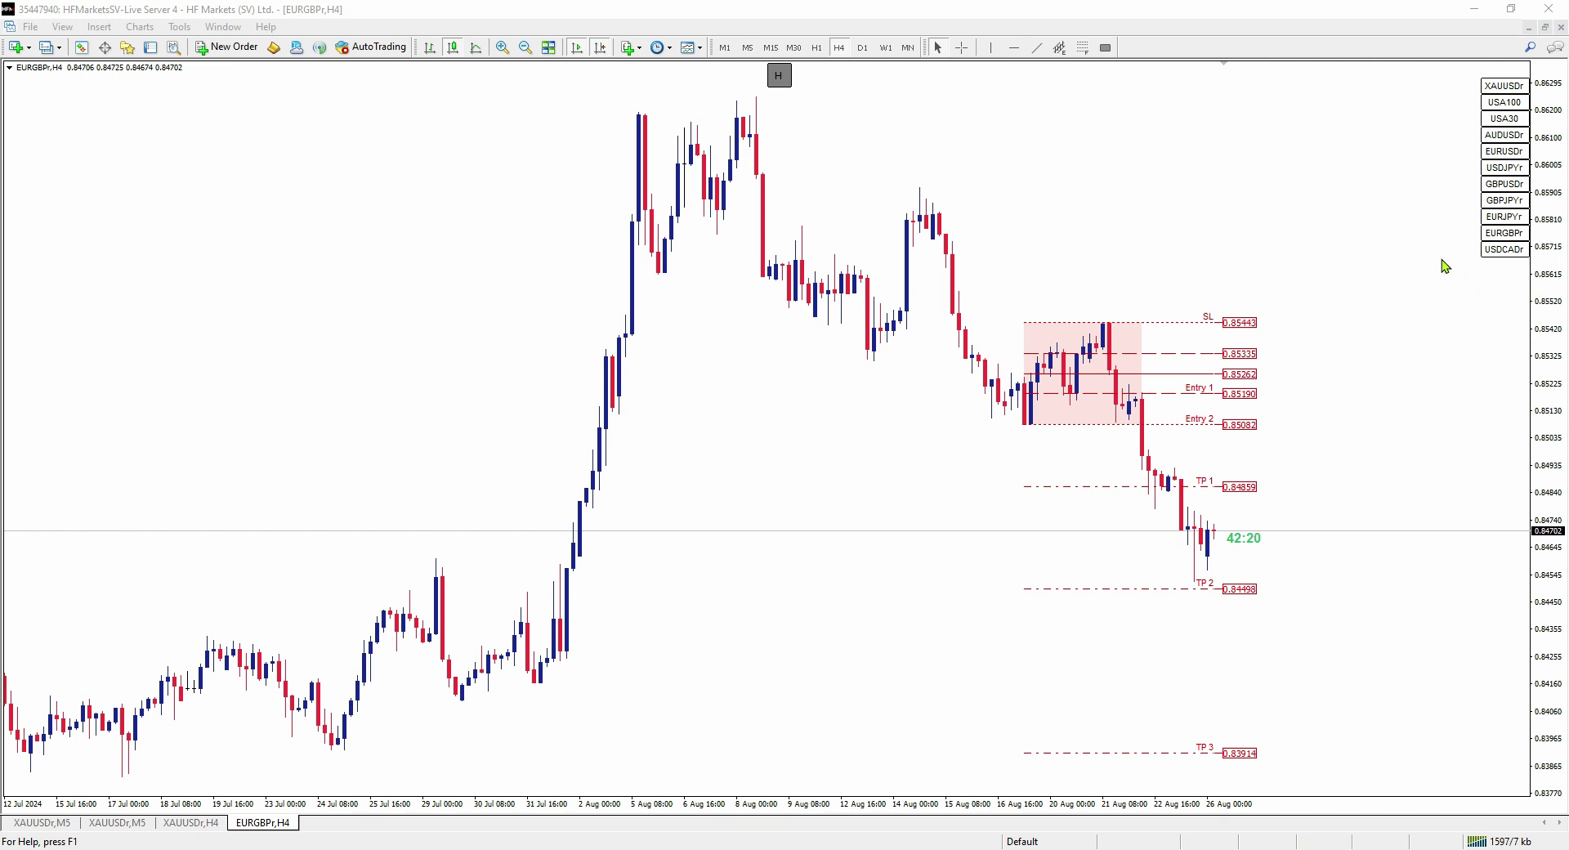
Switch the Smart Fibo Zones chart to USDCADr and set the indicator's Number of Zones to 2
click(1506, 249)
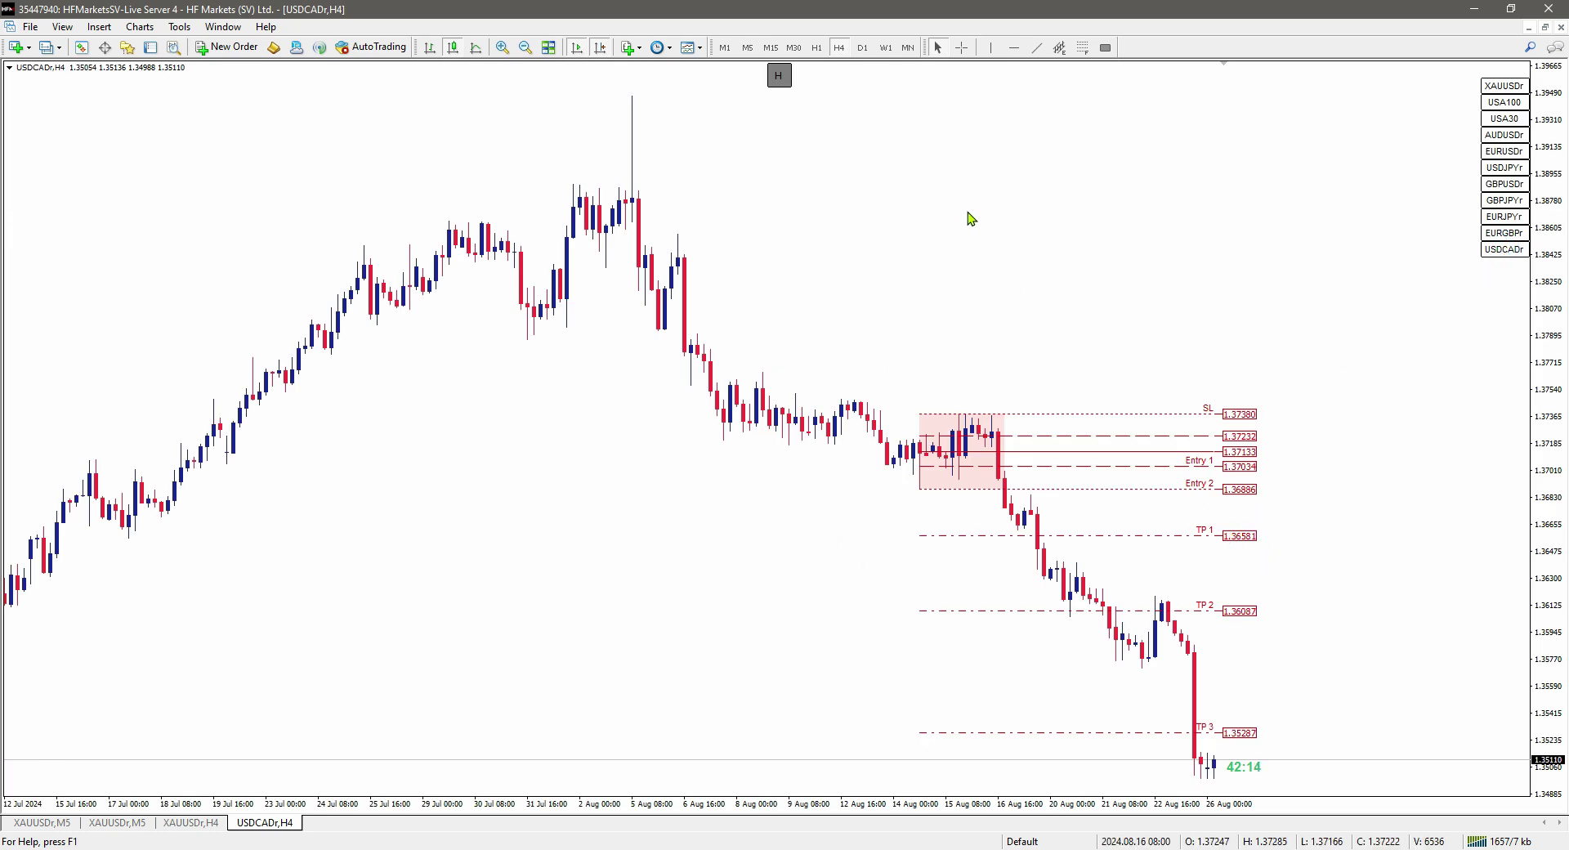
right_click(929, 171)
click(981, 265)
double_click(543, 282)
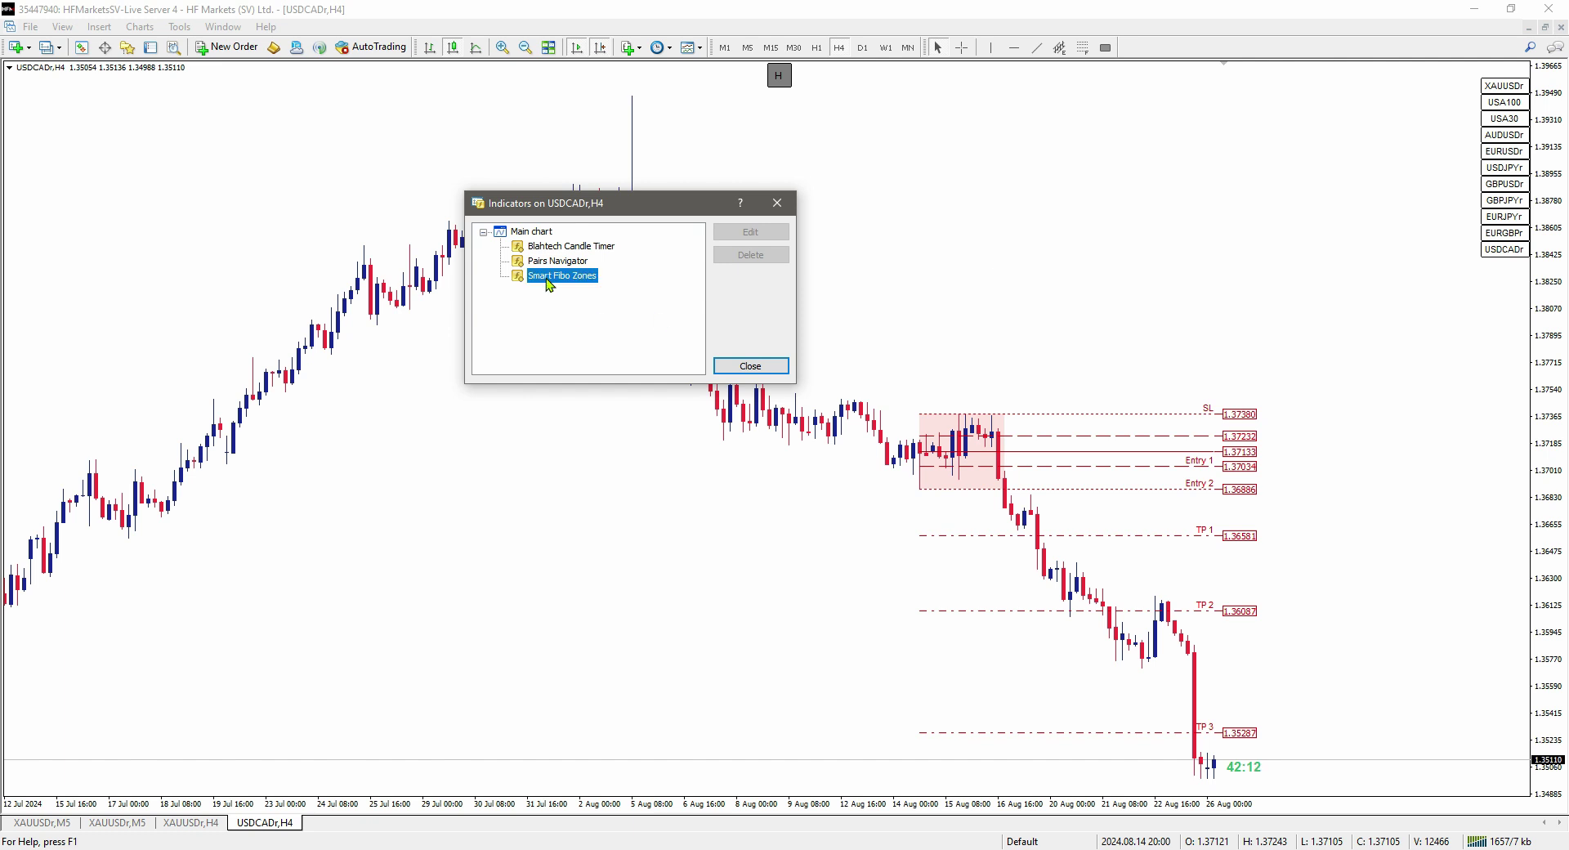
click(475, 327)
click(476, 326)
text(2)
click(359, 383)
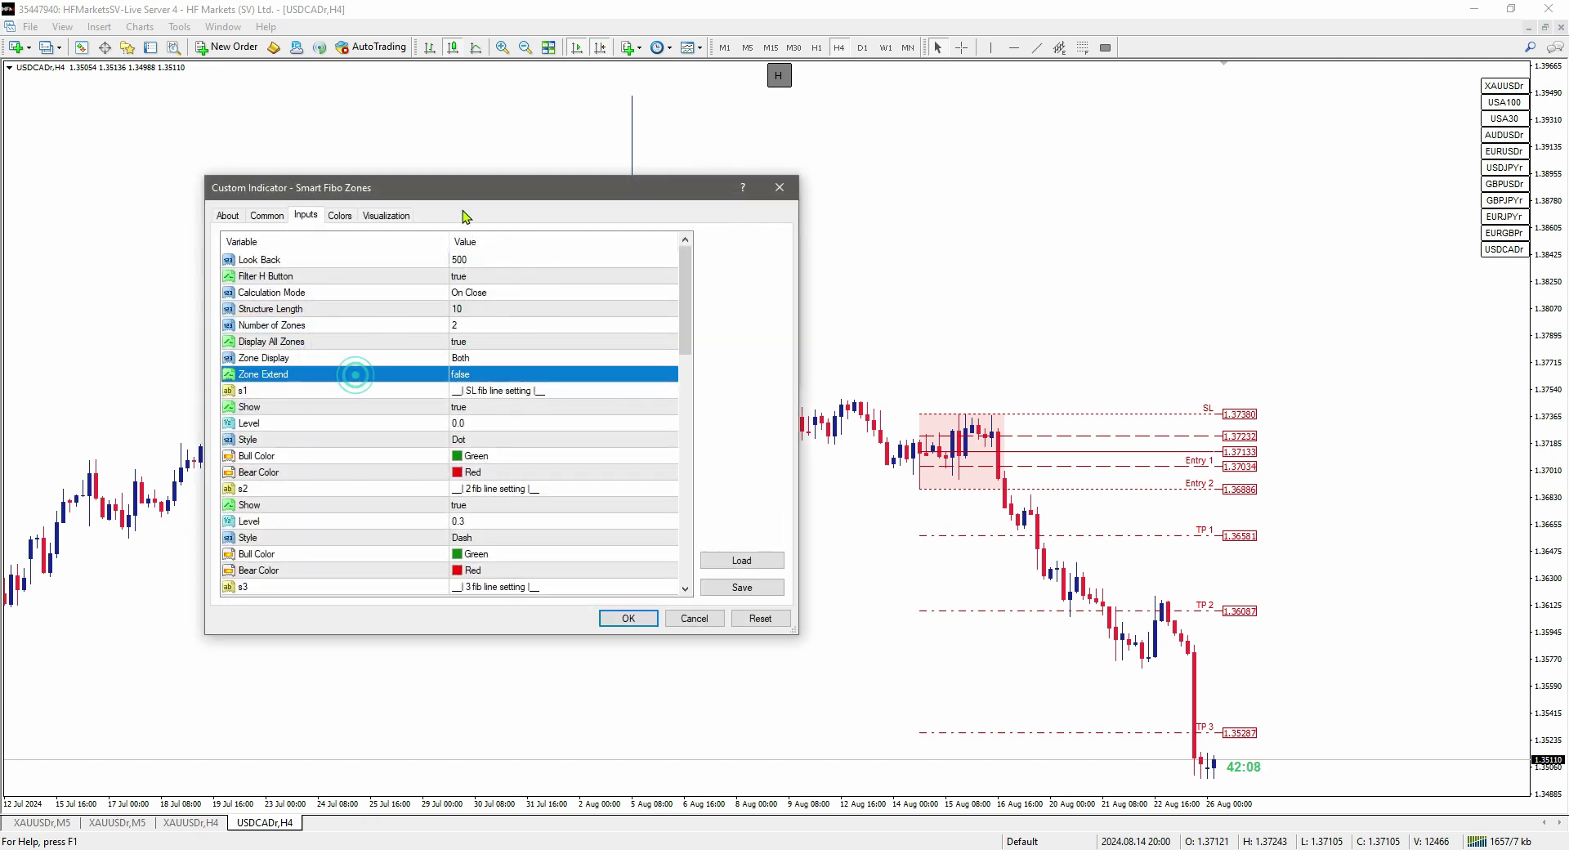
drag(460, 190, 875, 181)
click(1027, 615)
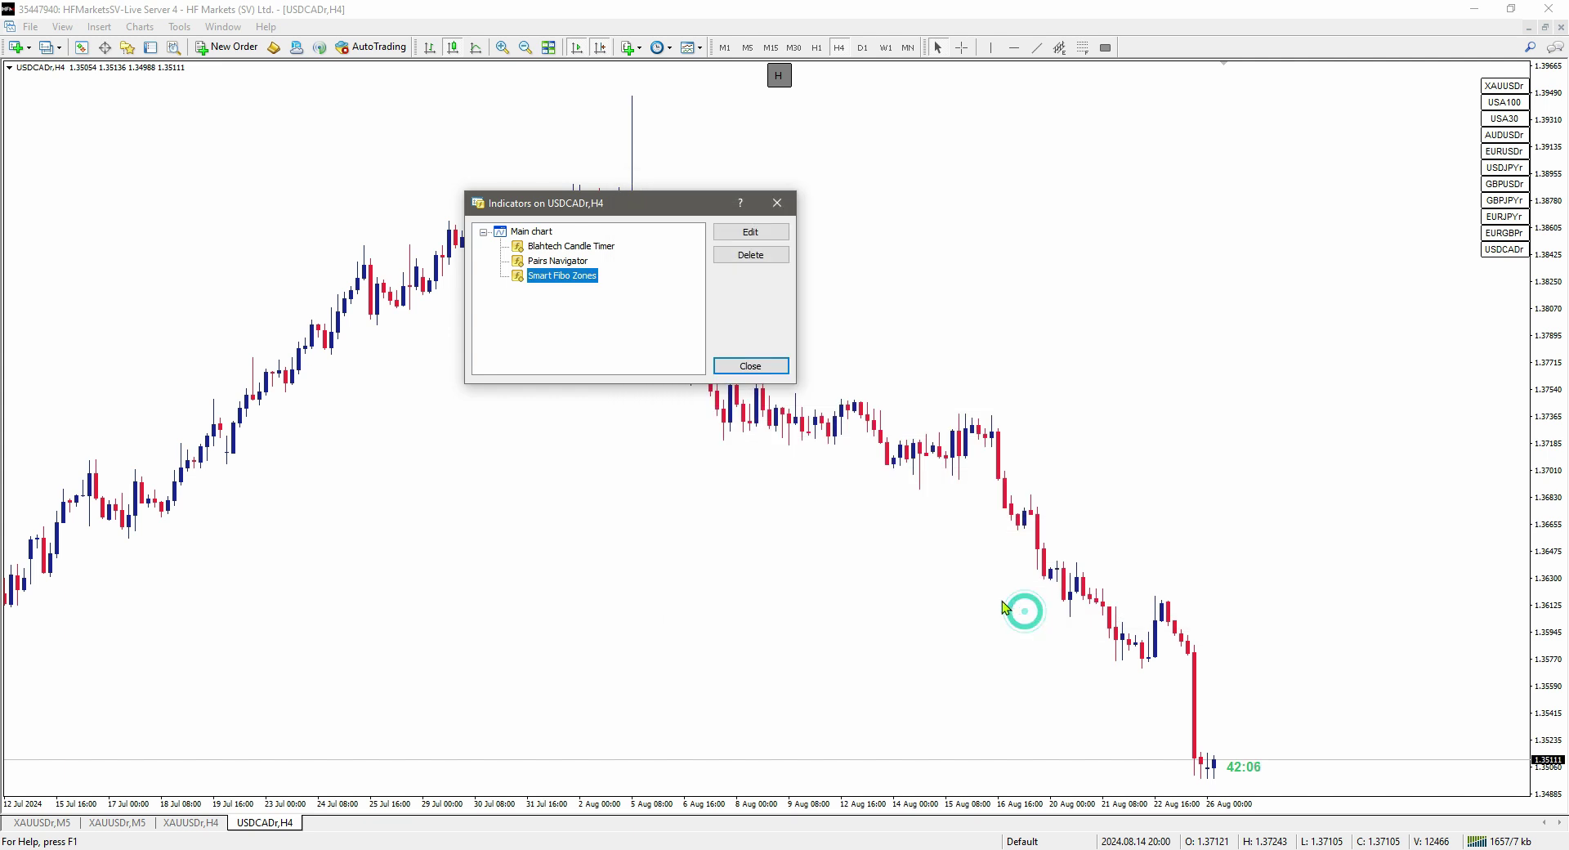
click(745, 369)
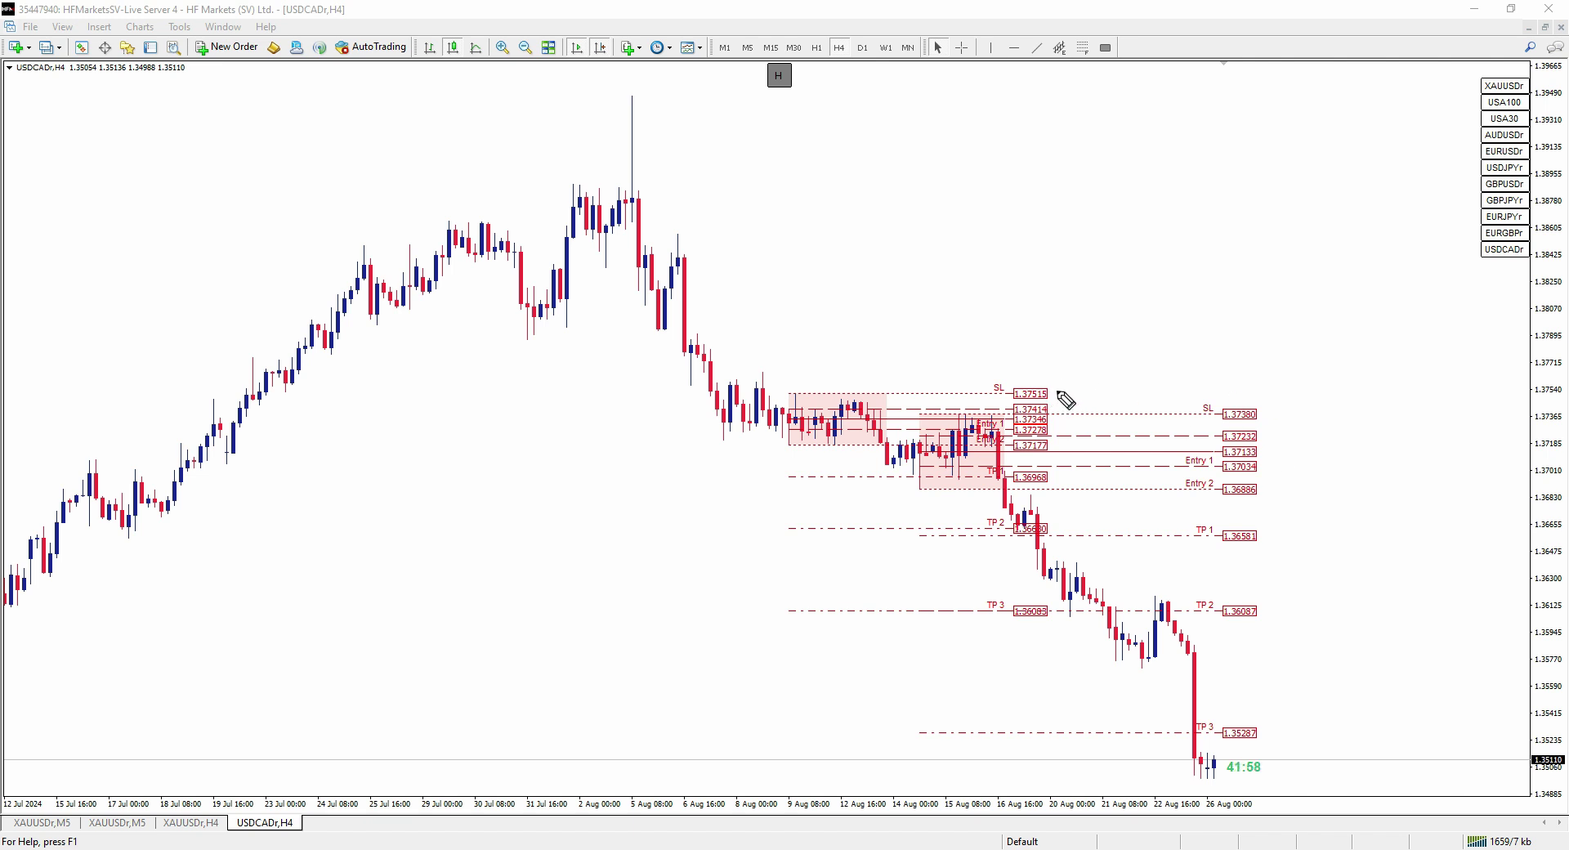
Tick the older and newer Fibo zones on the USDCADr chart, and clear the markings
drag(1065, 401, 1103, 369)
mouse_move(1280, 445)
mouse_down()
mouse_move(1295, 459)
mouse_move(1323, 427)
mouse_up()
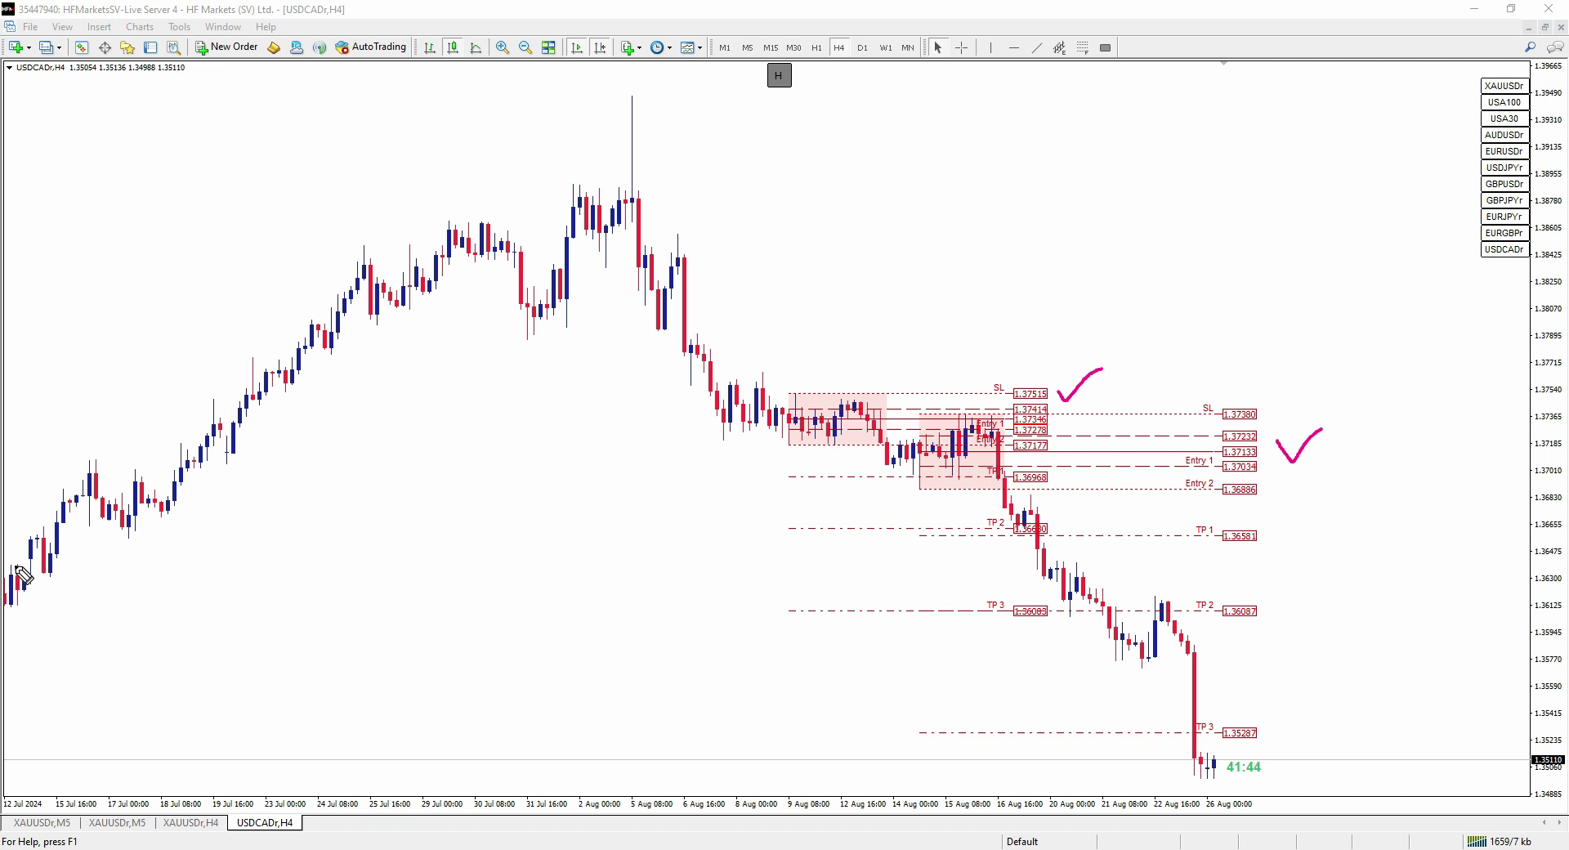
key(Escape)
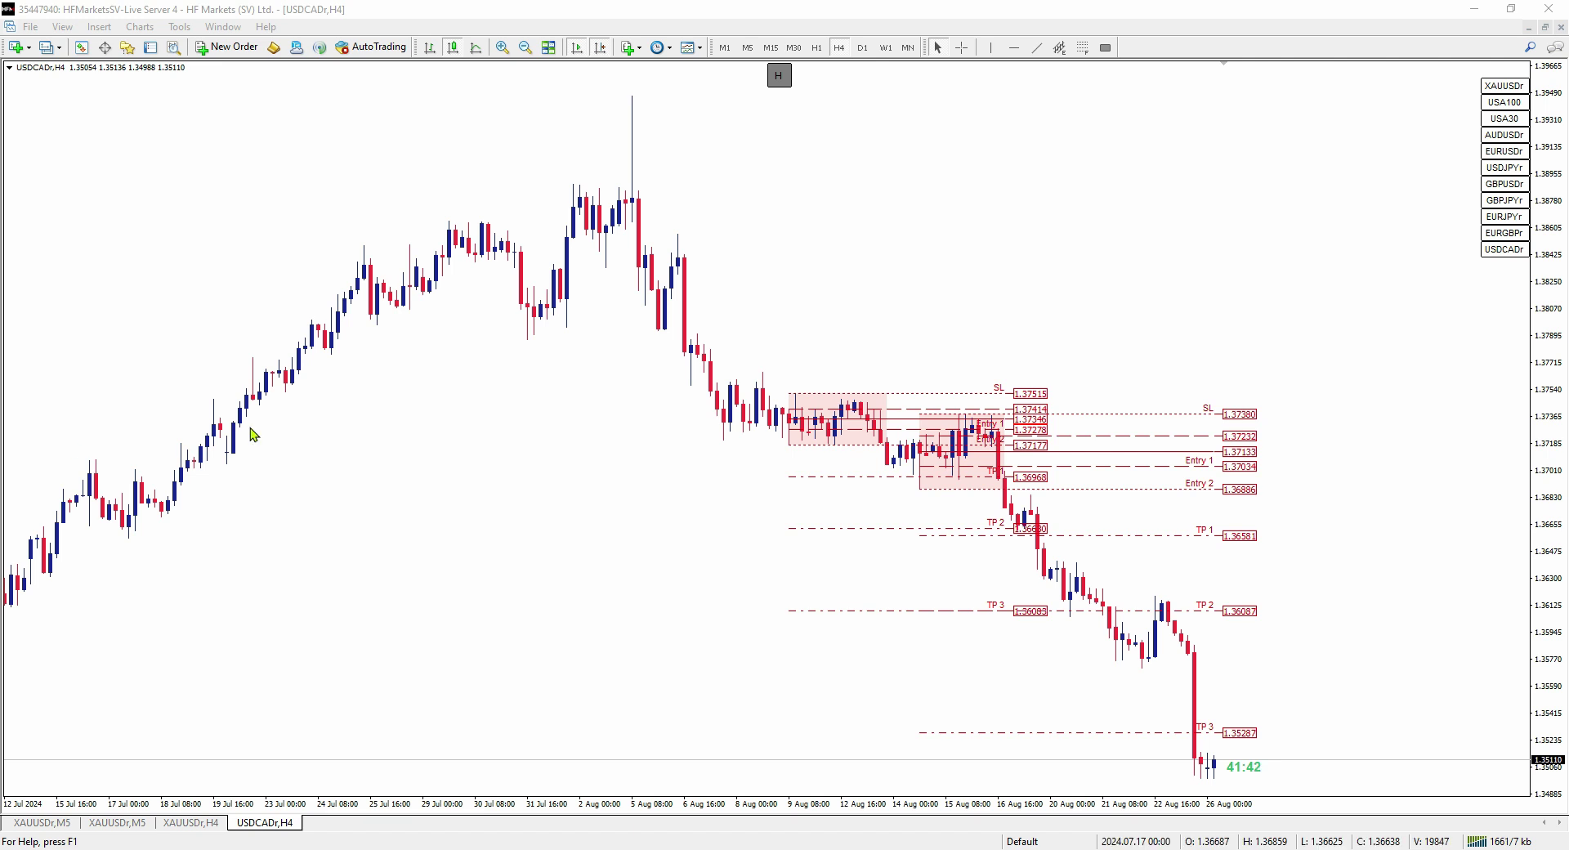
Set the Smart Fibo Zones indicator's Number of Zones to 1 on the USDCADr H4 chart
right_click(940, 237)
click(993, 327)
double_click(563, 275)
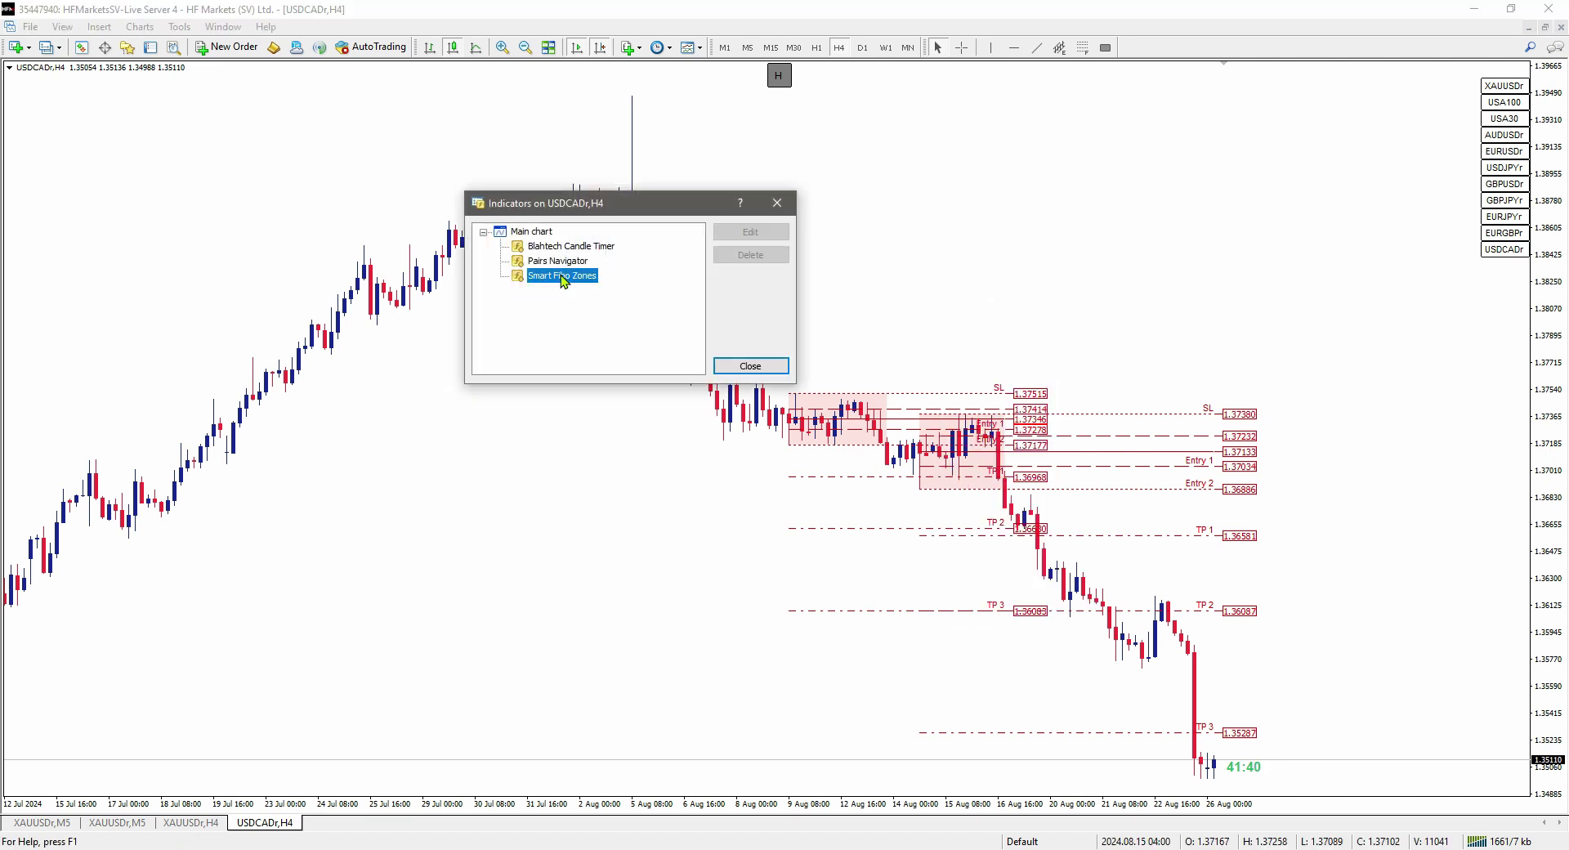
click(872, 316)
text(1)
click(1042, 609)
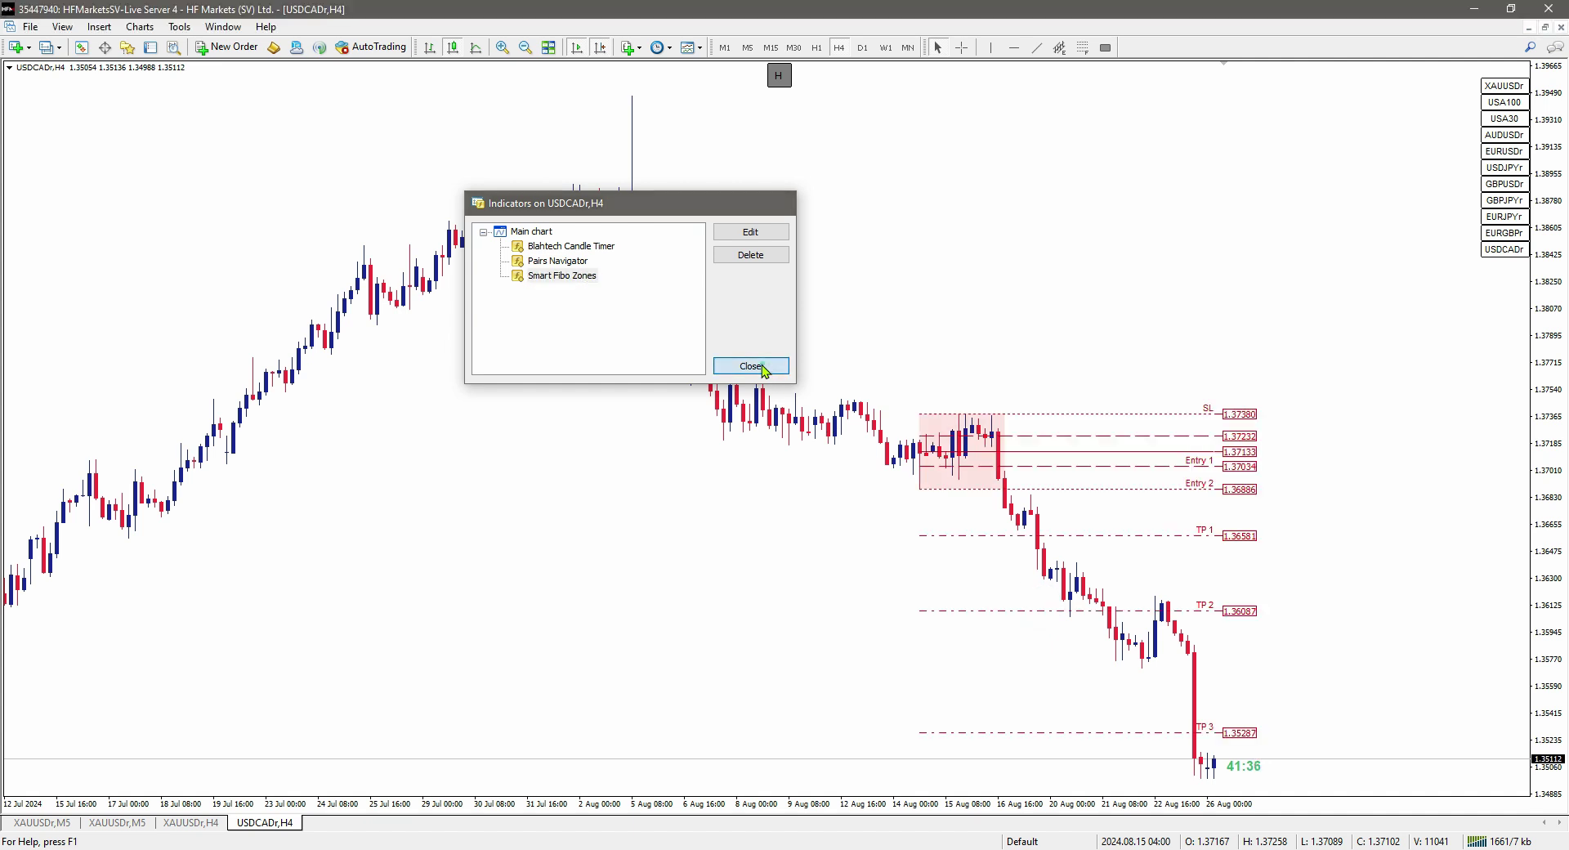
click(750, 365)
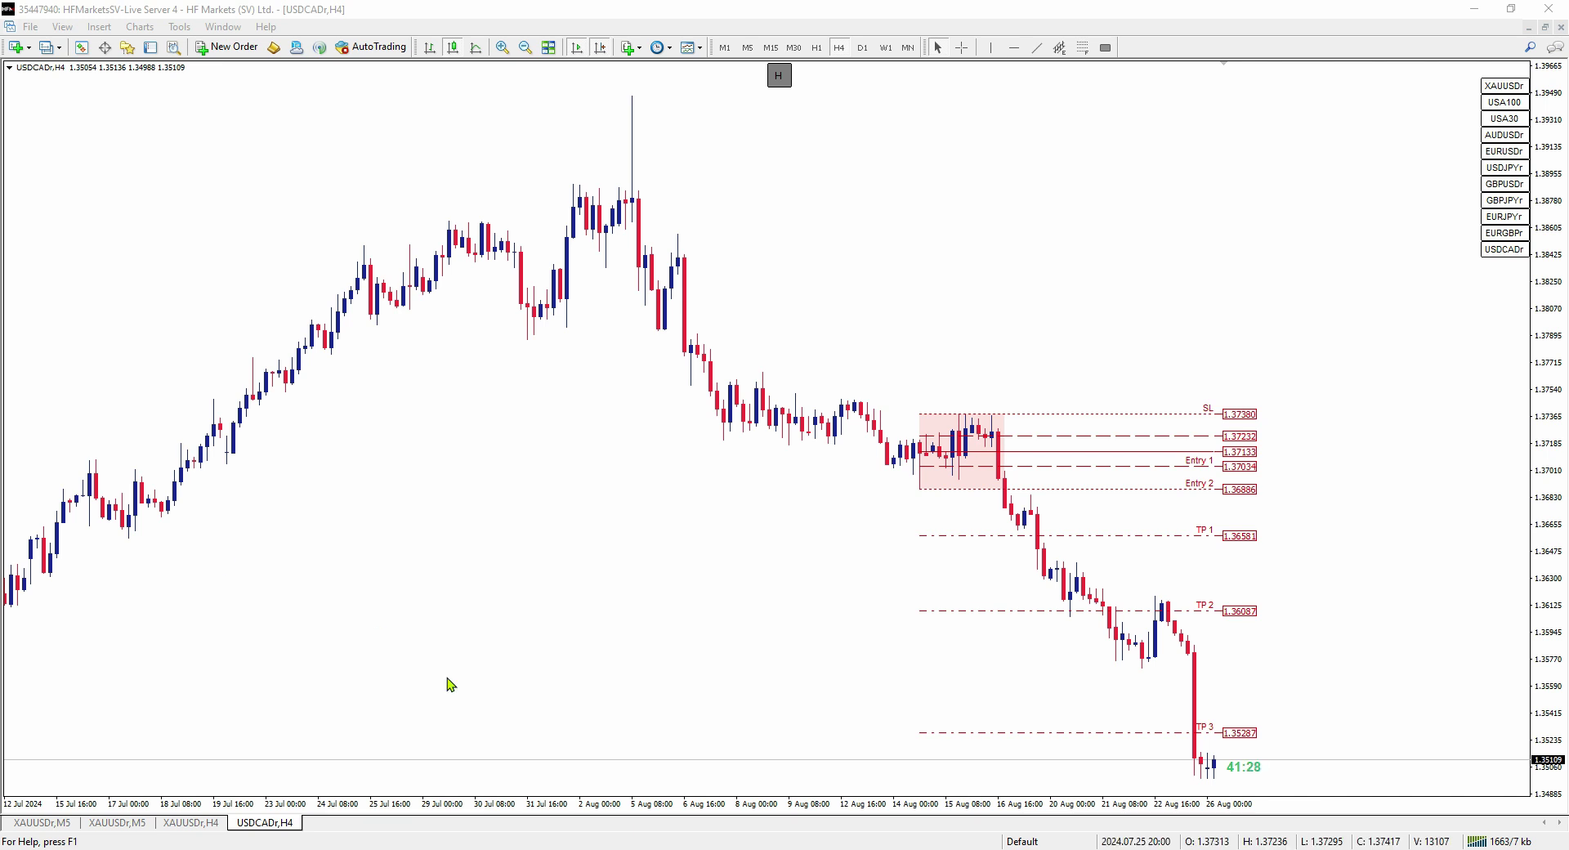
Switch the XAUUSDr H4 chart with the volume order blocks to the USDCADr pair
click(196, 824)
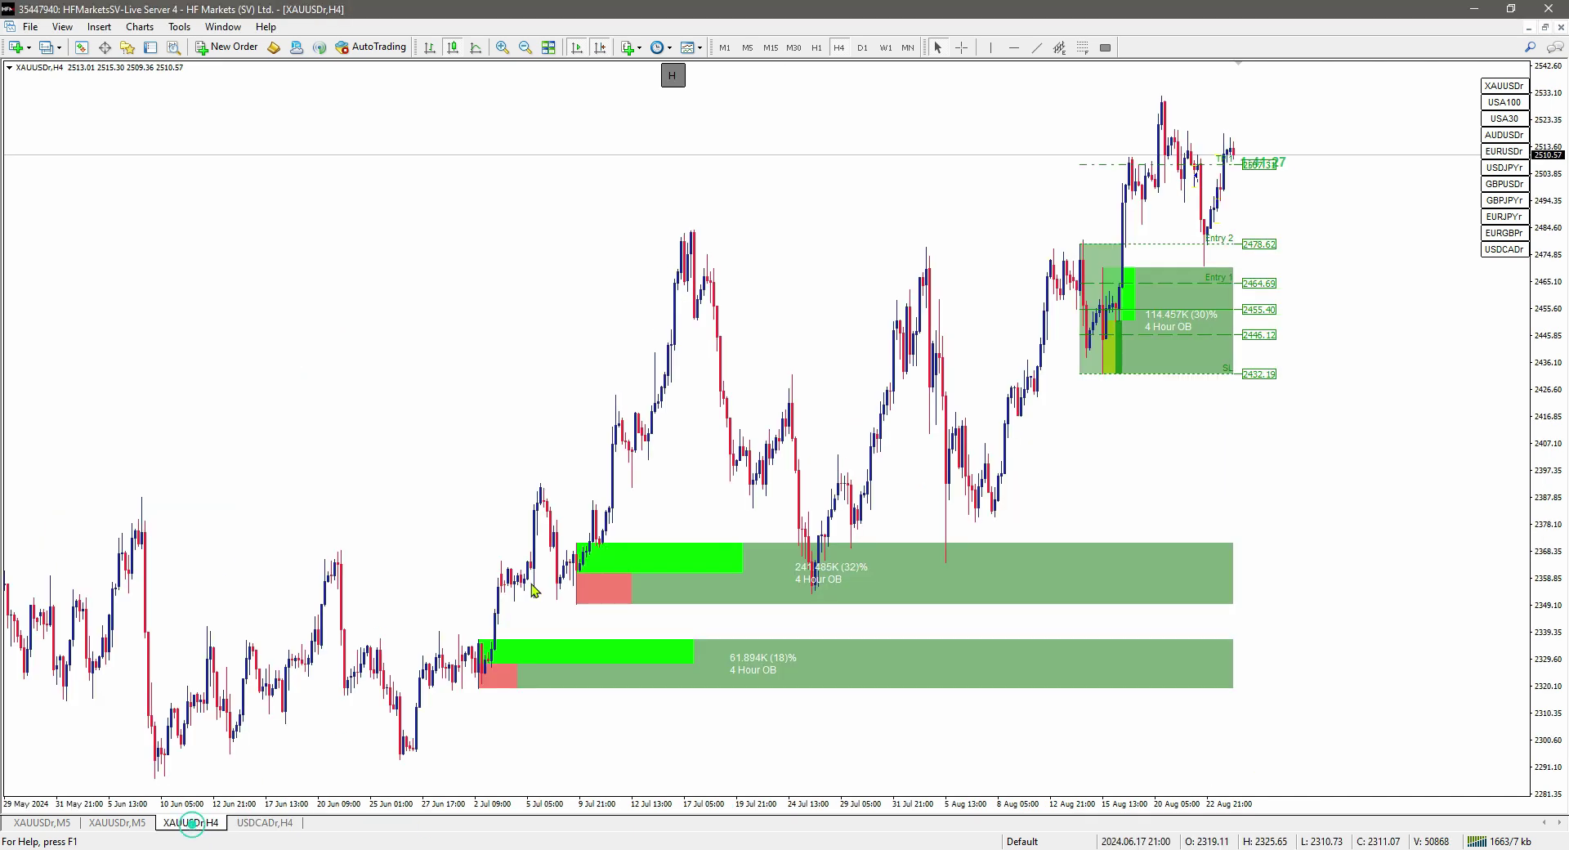
click(1506, 250)
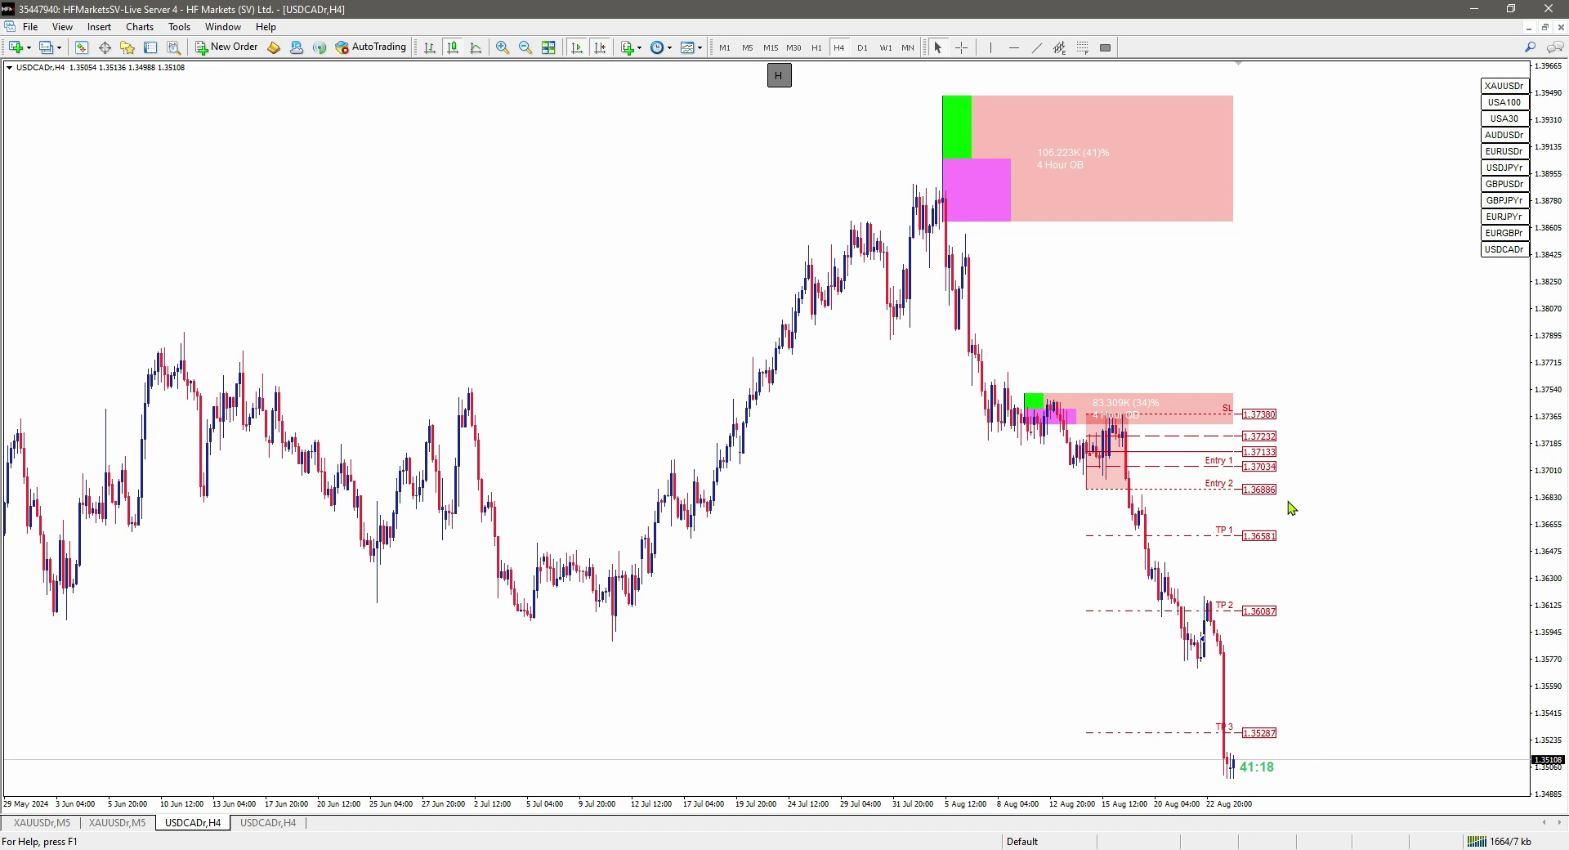
Return to the chart with only Smart Fibo Zones and switch it through EURJPYr to GBPJPYr on H4
click(272, 824)
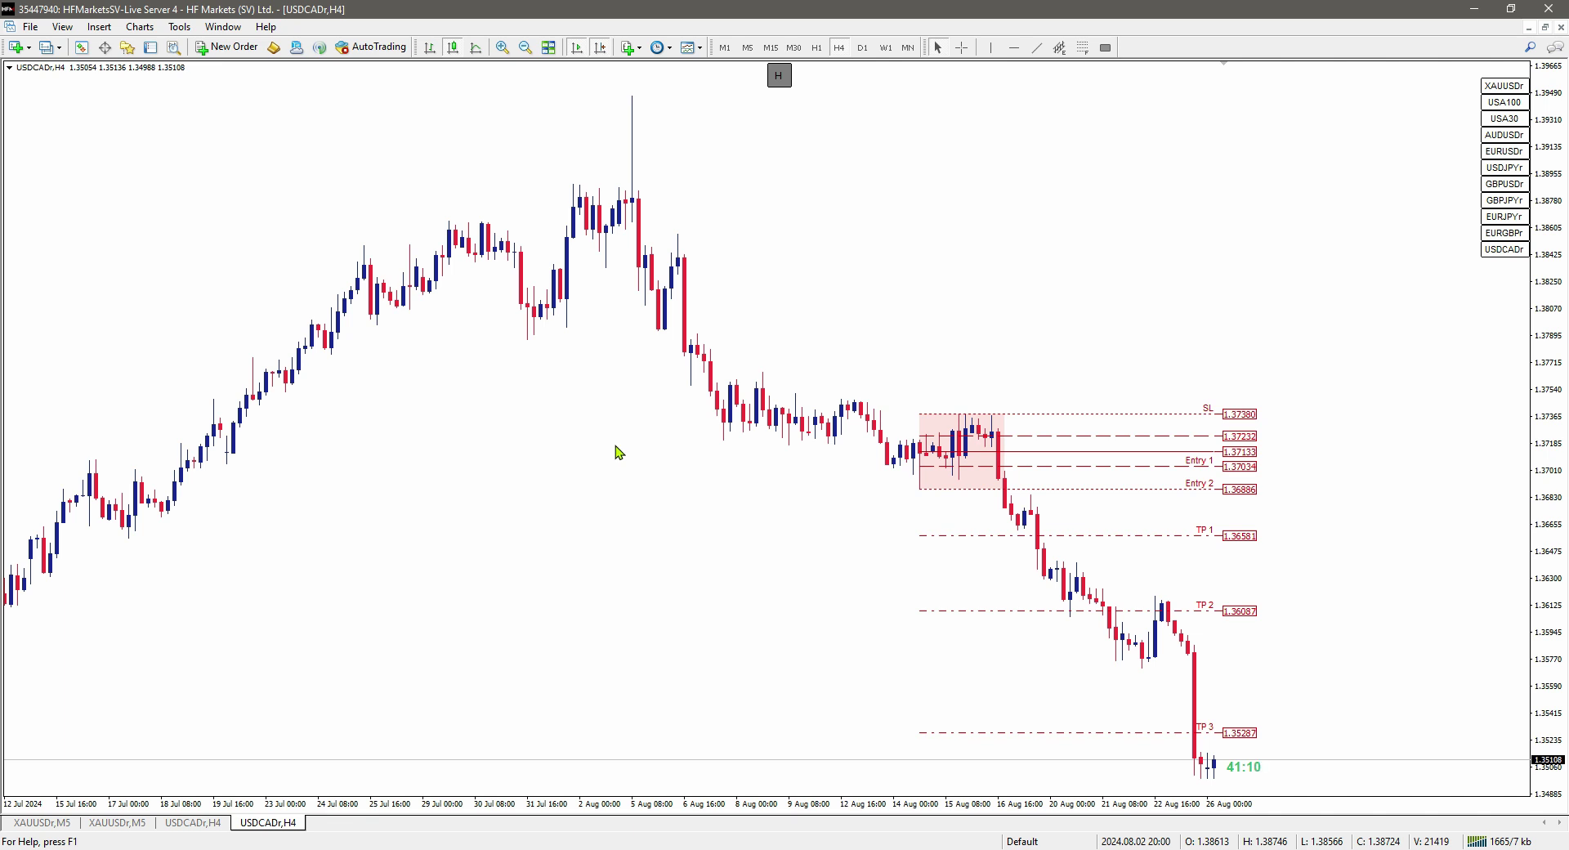
click(1499, 218)
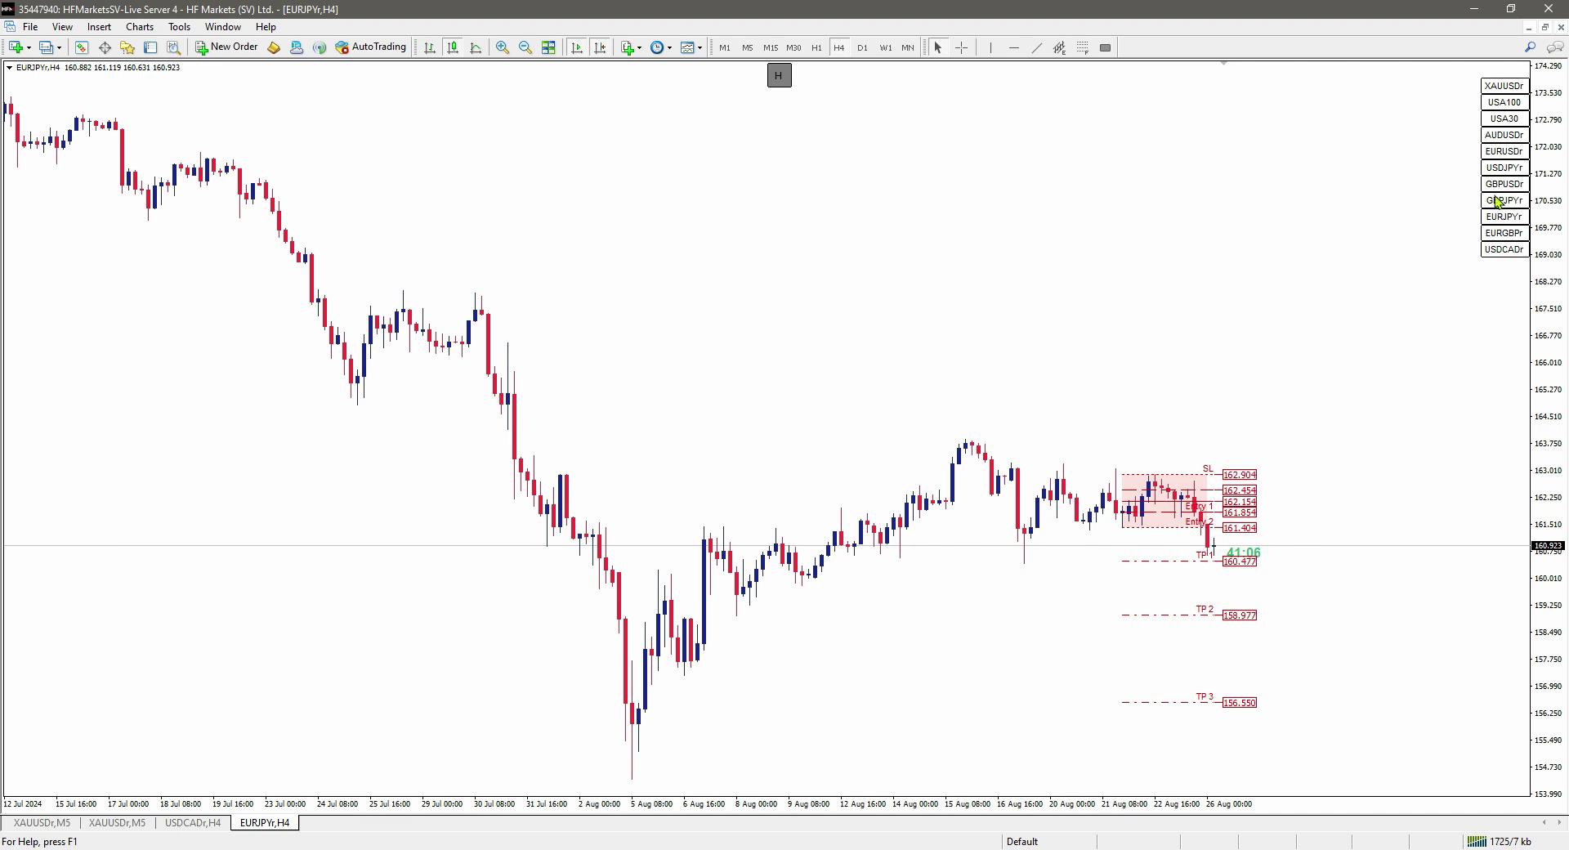
click(1498, 201)
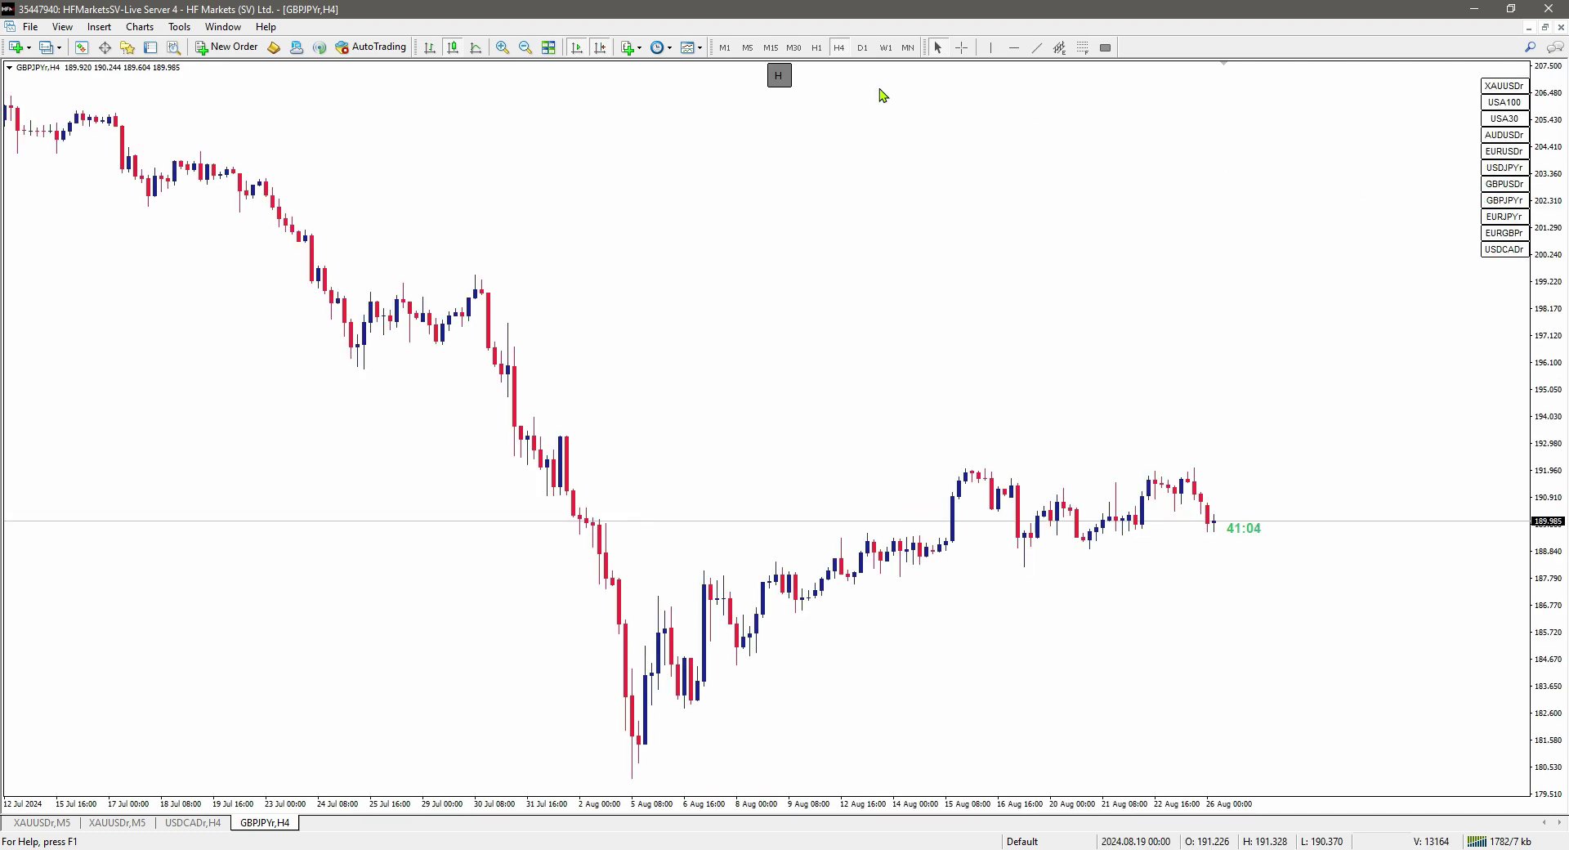
Switch the GBPJPYr chart from H4 to H1, and change the pair through GBPUSDr to AUDUSDr
click(816, 48)
click(837, 48)
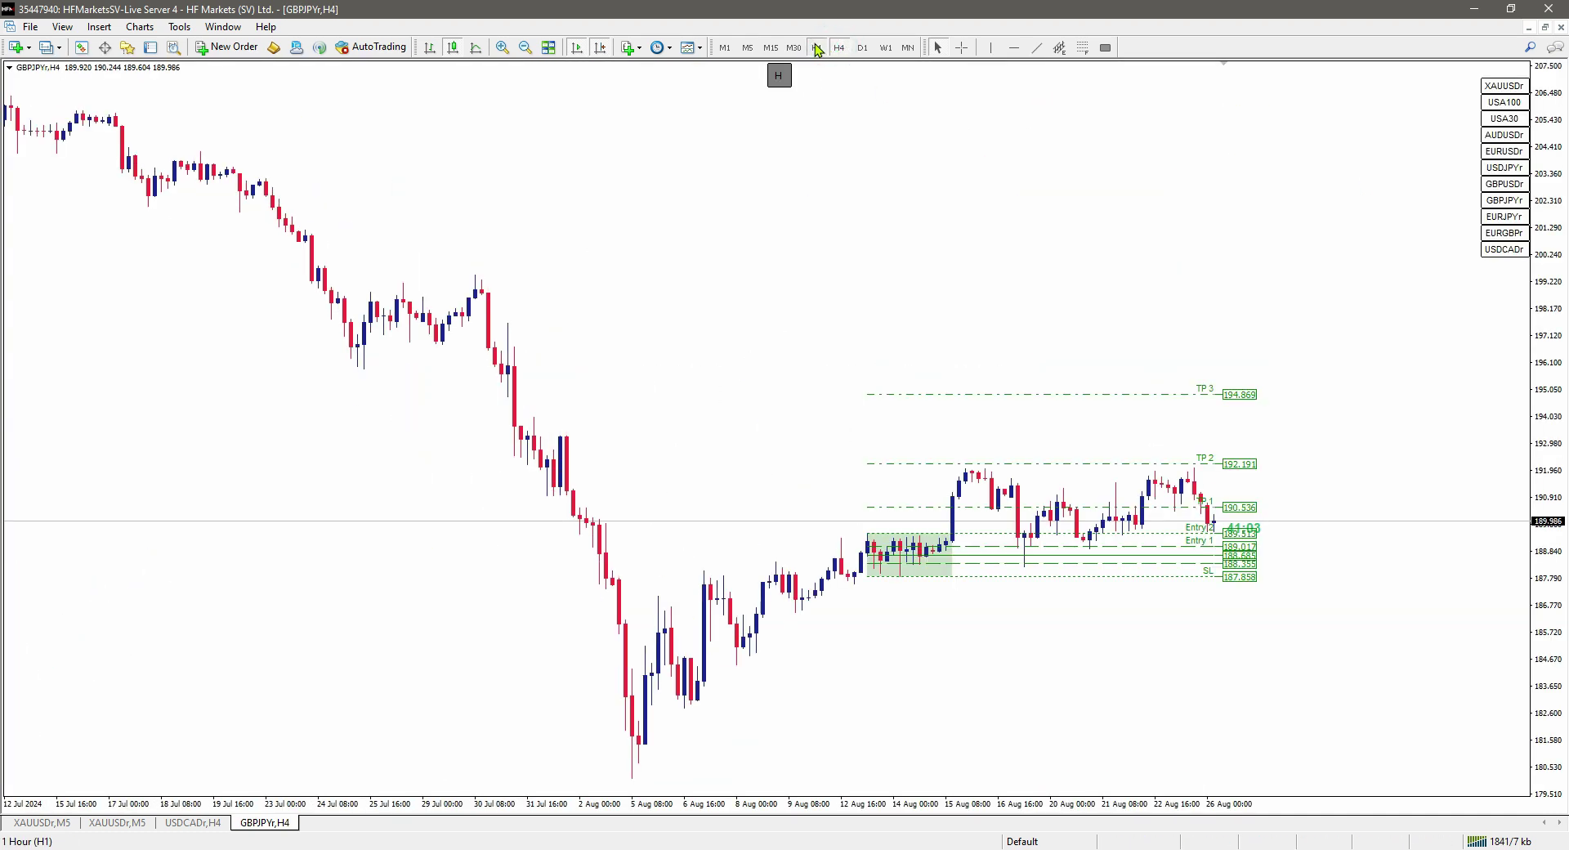
click(816, 47)
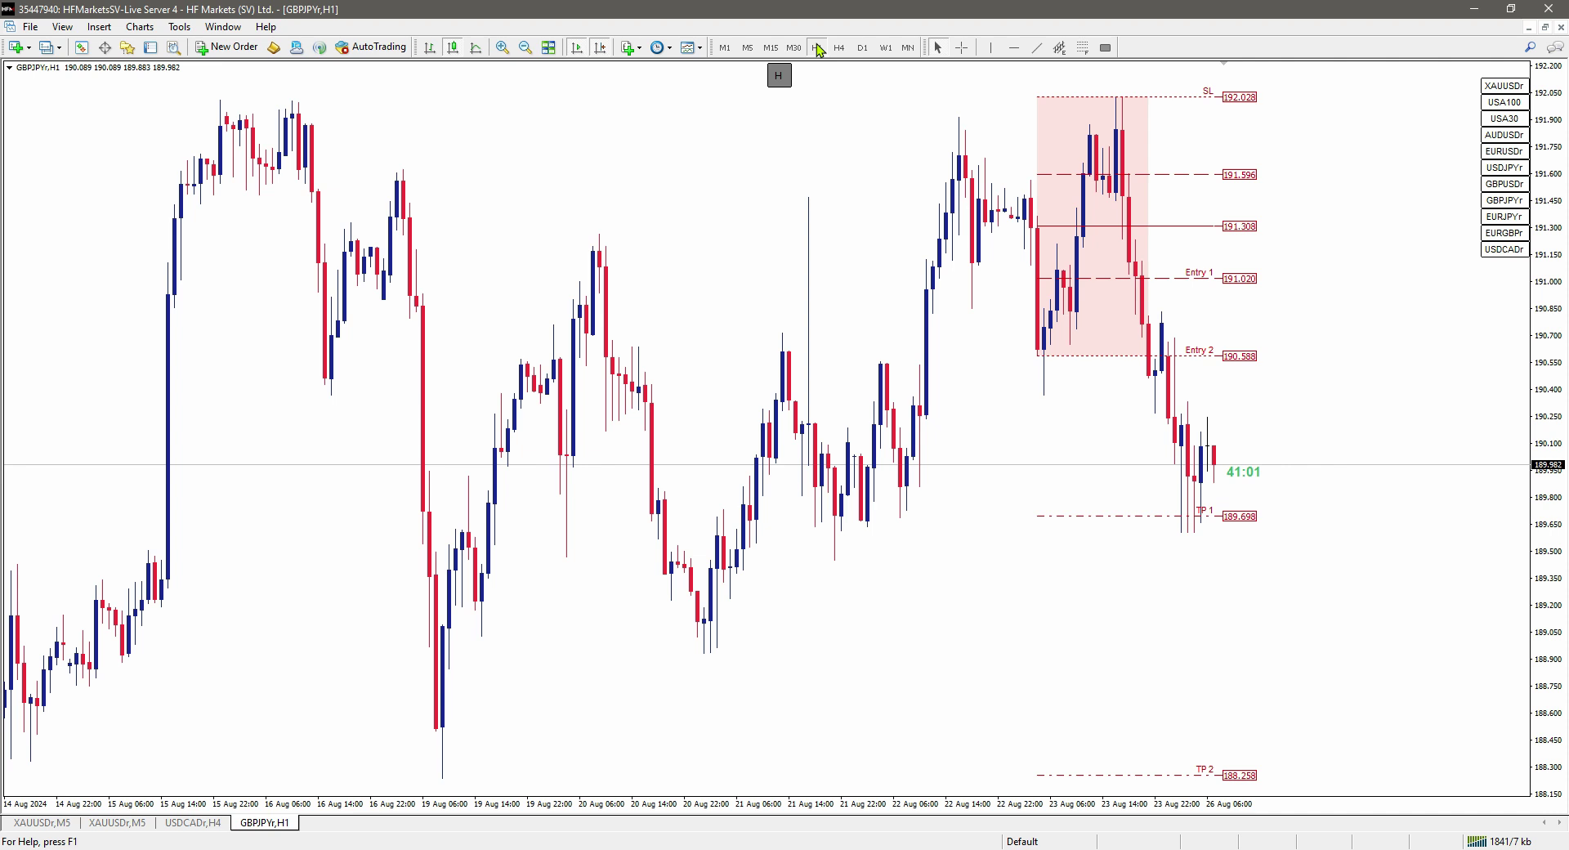
click(1496, 182)
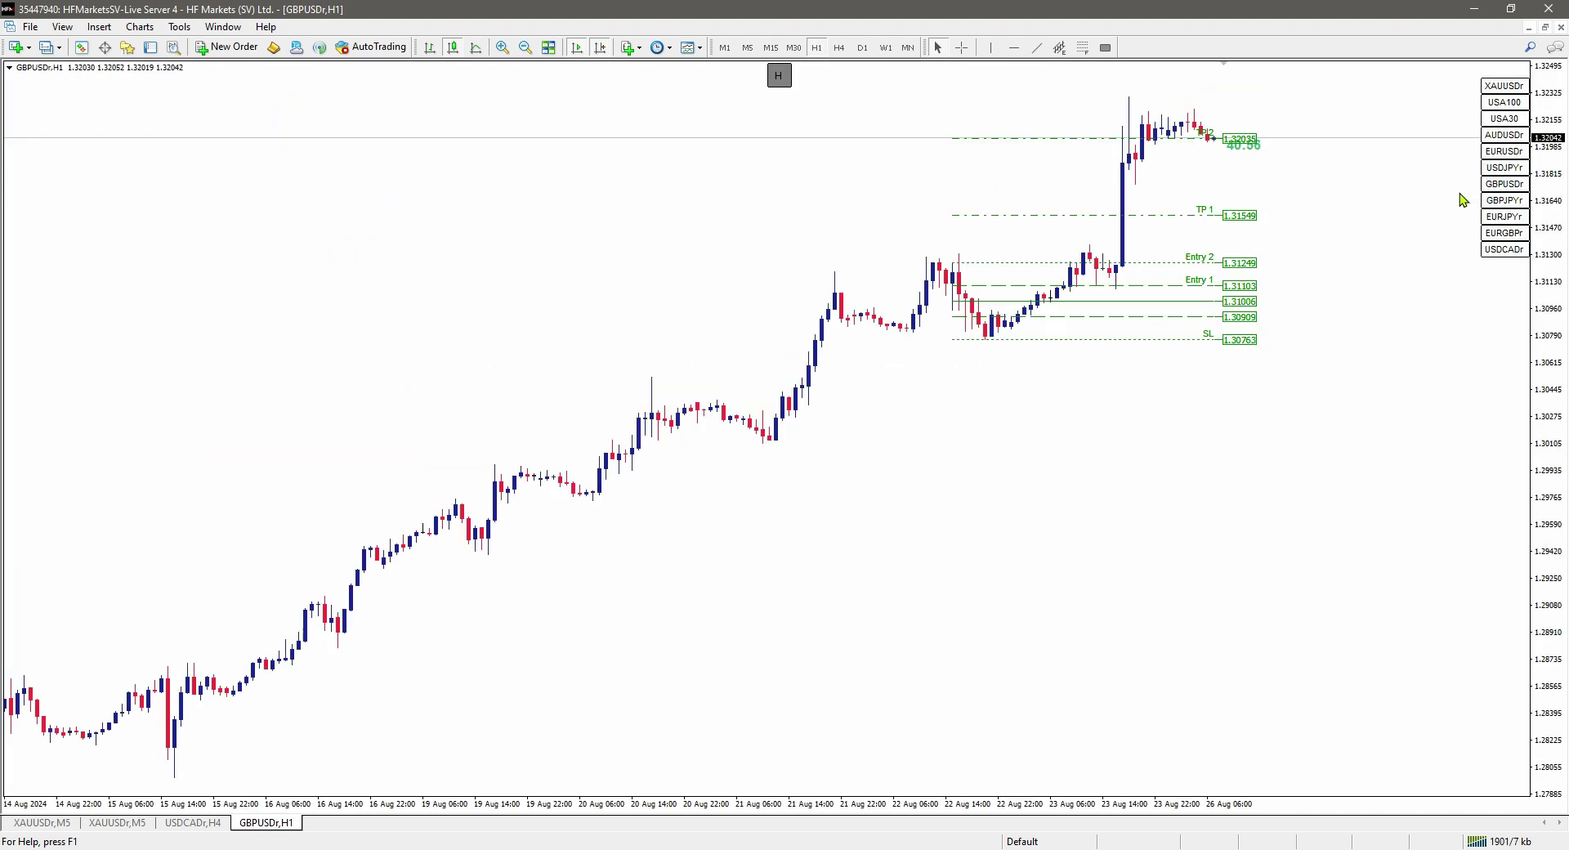
click(1494, 135)
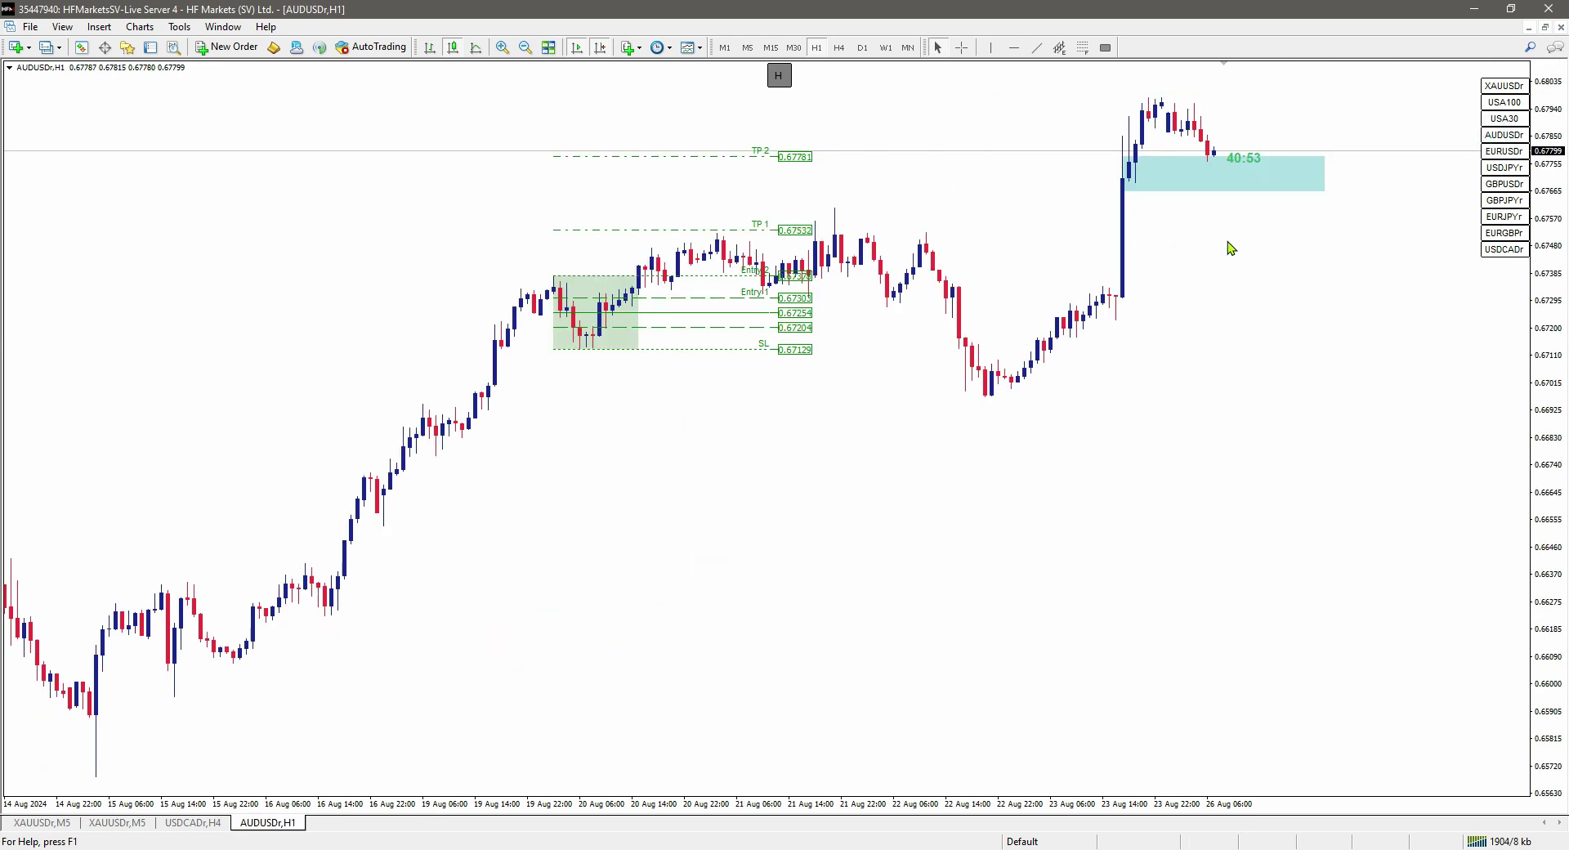
Delete the teal rectangle beside the current price on AUDUSDr, and reload the Fibo zone by switching to H4 and back to H1
double_click(1319, 195)
key(Delete)
click(839, 47)
click(818, 47)
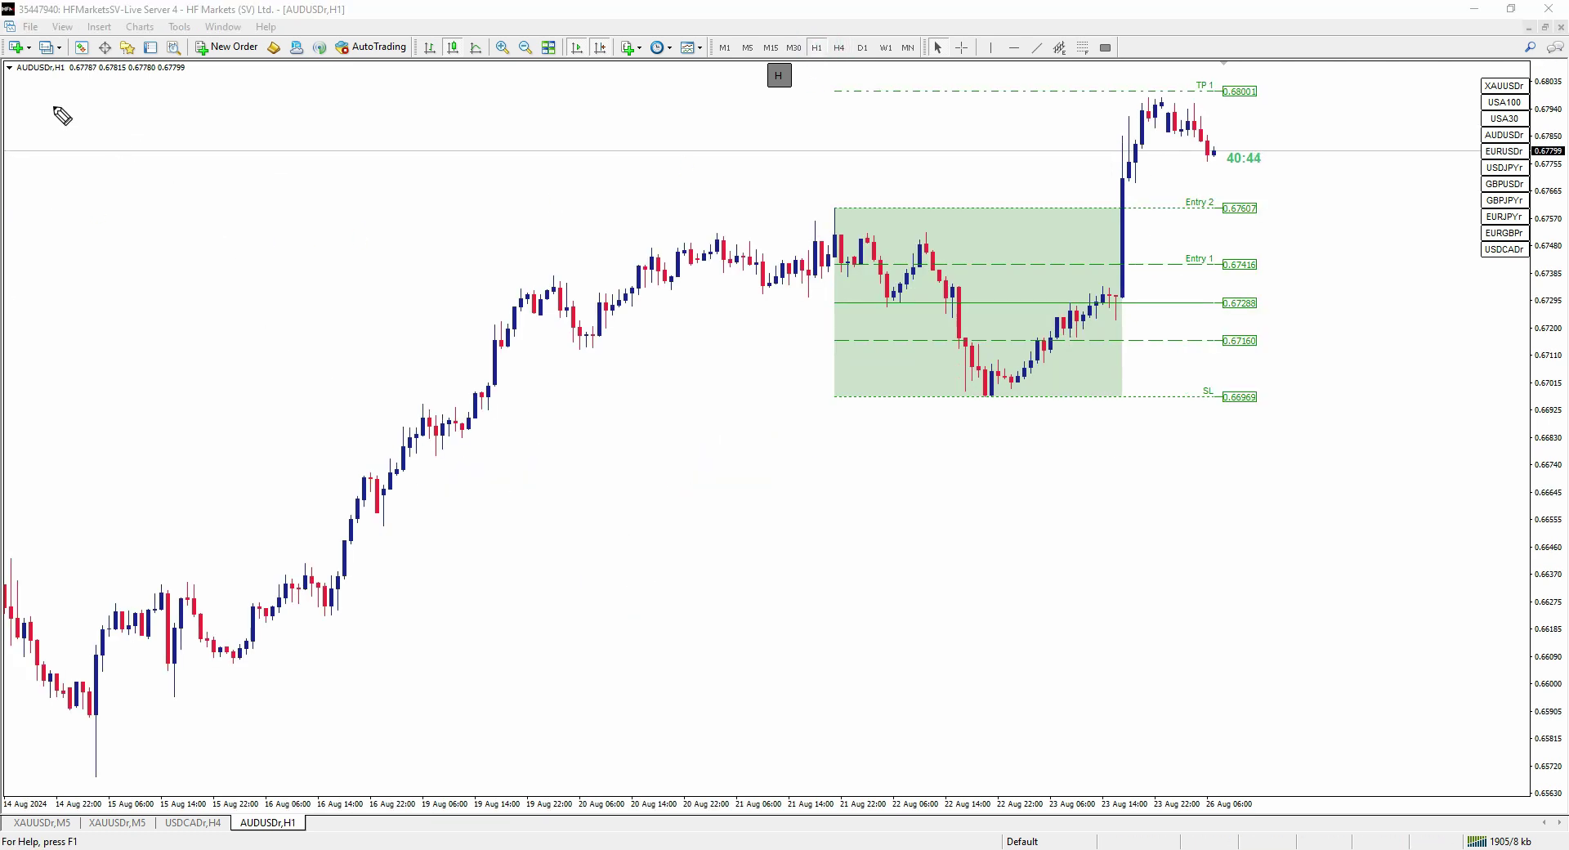
Underline the AUDUSDr H1 chart label and mark the high and low of the green Fibo zone
drag(11, 83, 69, 82)
drag(6, 105, 23, 103)
drag(785, 205, 835, 206)
drag(922, 409, 1031, 409)
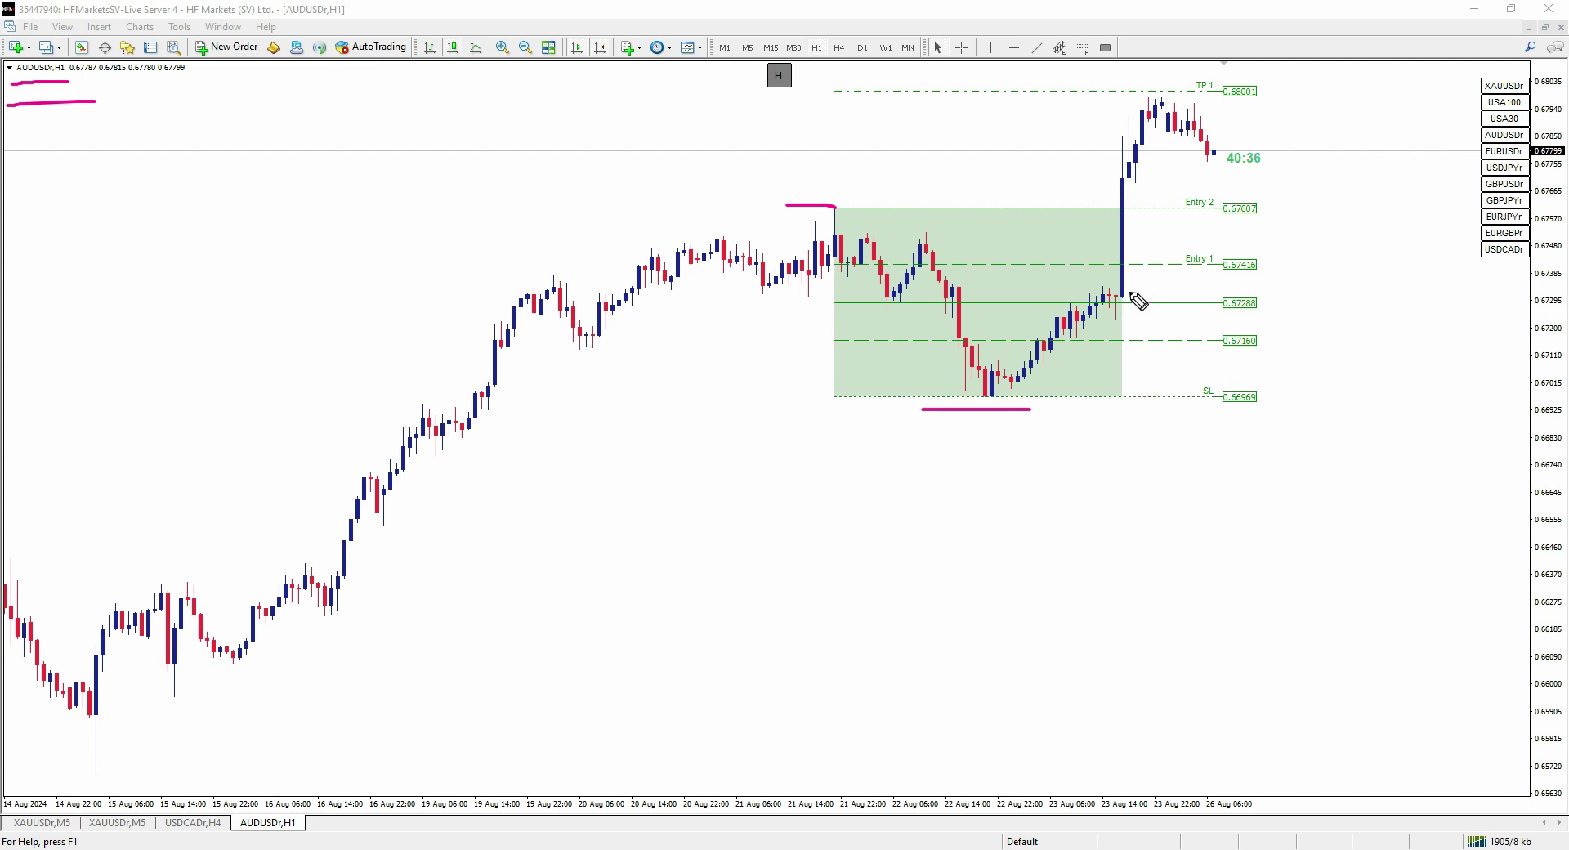
Bracket the entry area from Entry 1 down to the lower dashed level, and mark the SL level beneath it
click(1148, 231)
drag(1196, 262, 1333, 263)
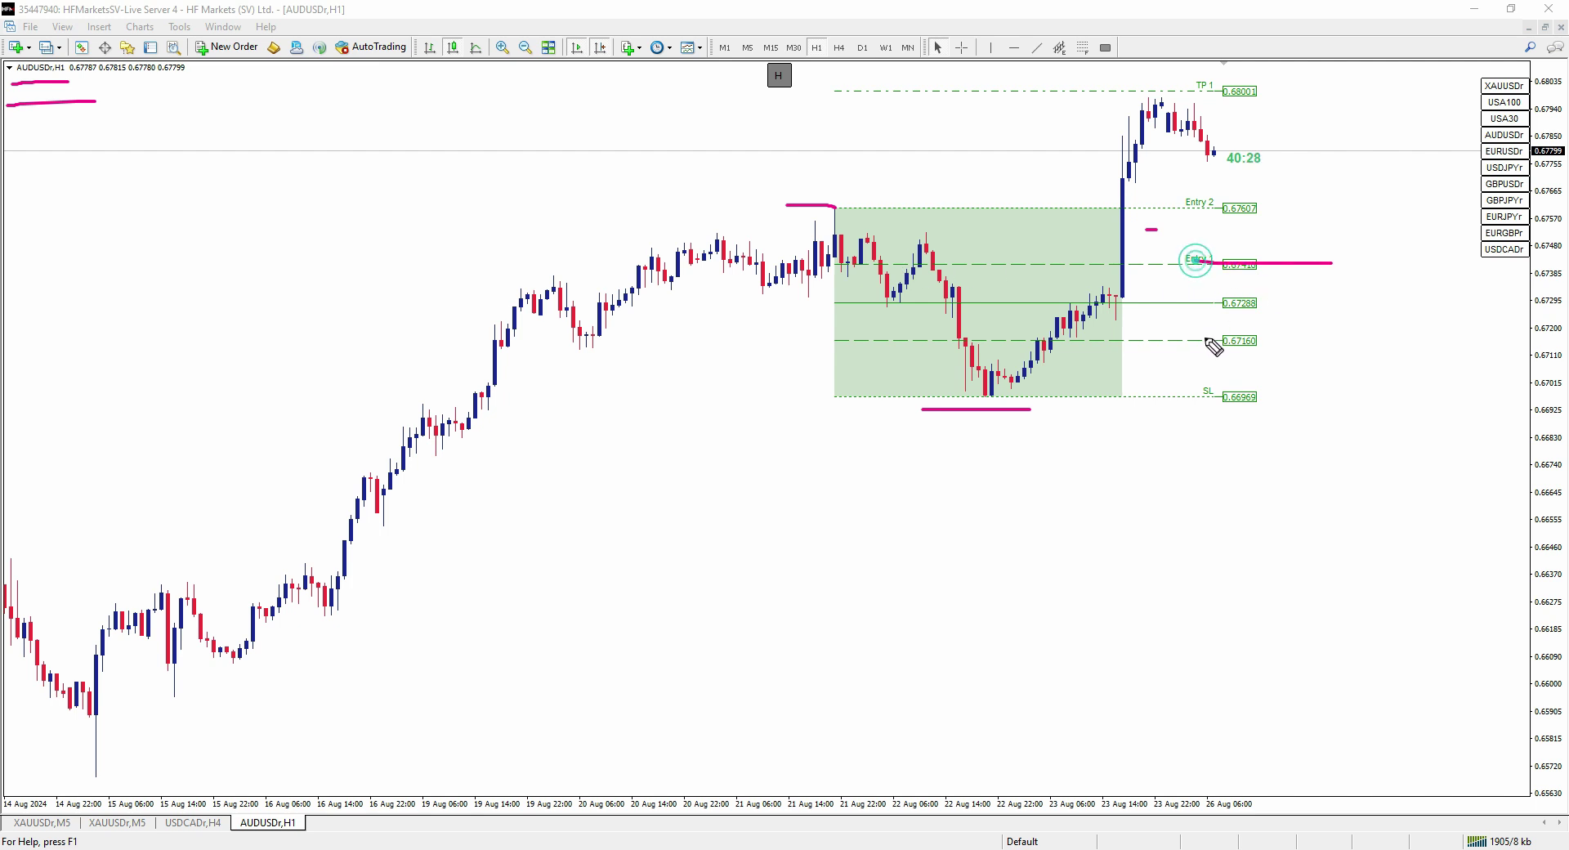
mouse_move(1201, 341)
mouse_down()
mouse_move(1347, 296)
mouse_move(1296, 263)
mouse_up()
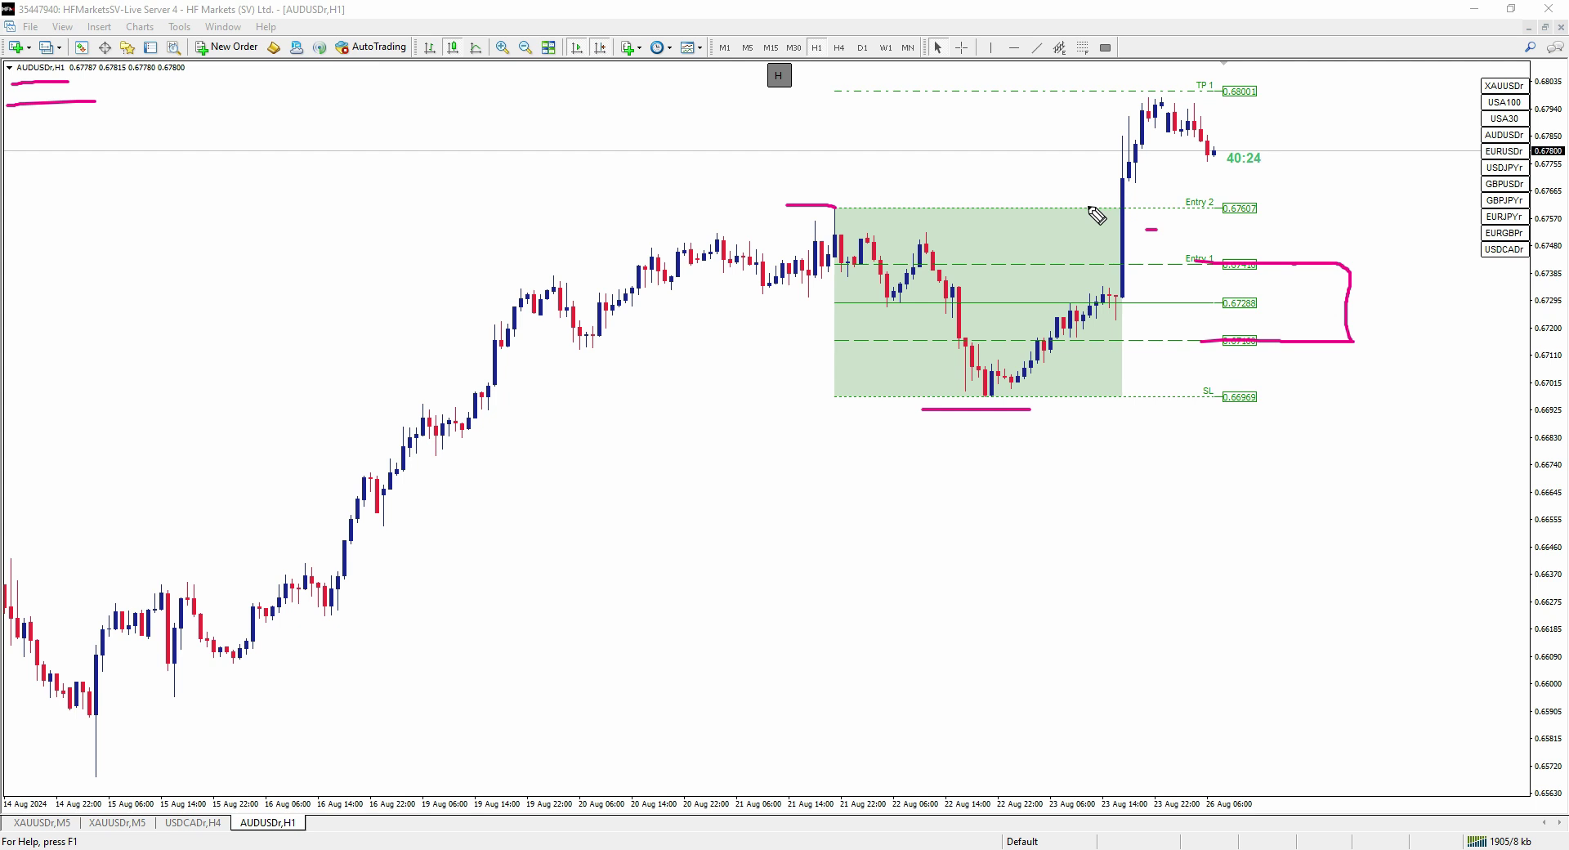
drag(1258, 396, 1347, 406)
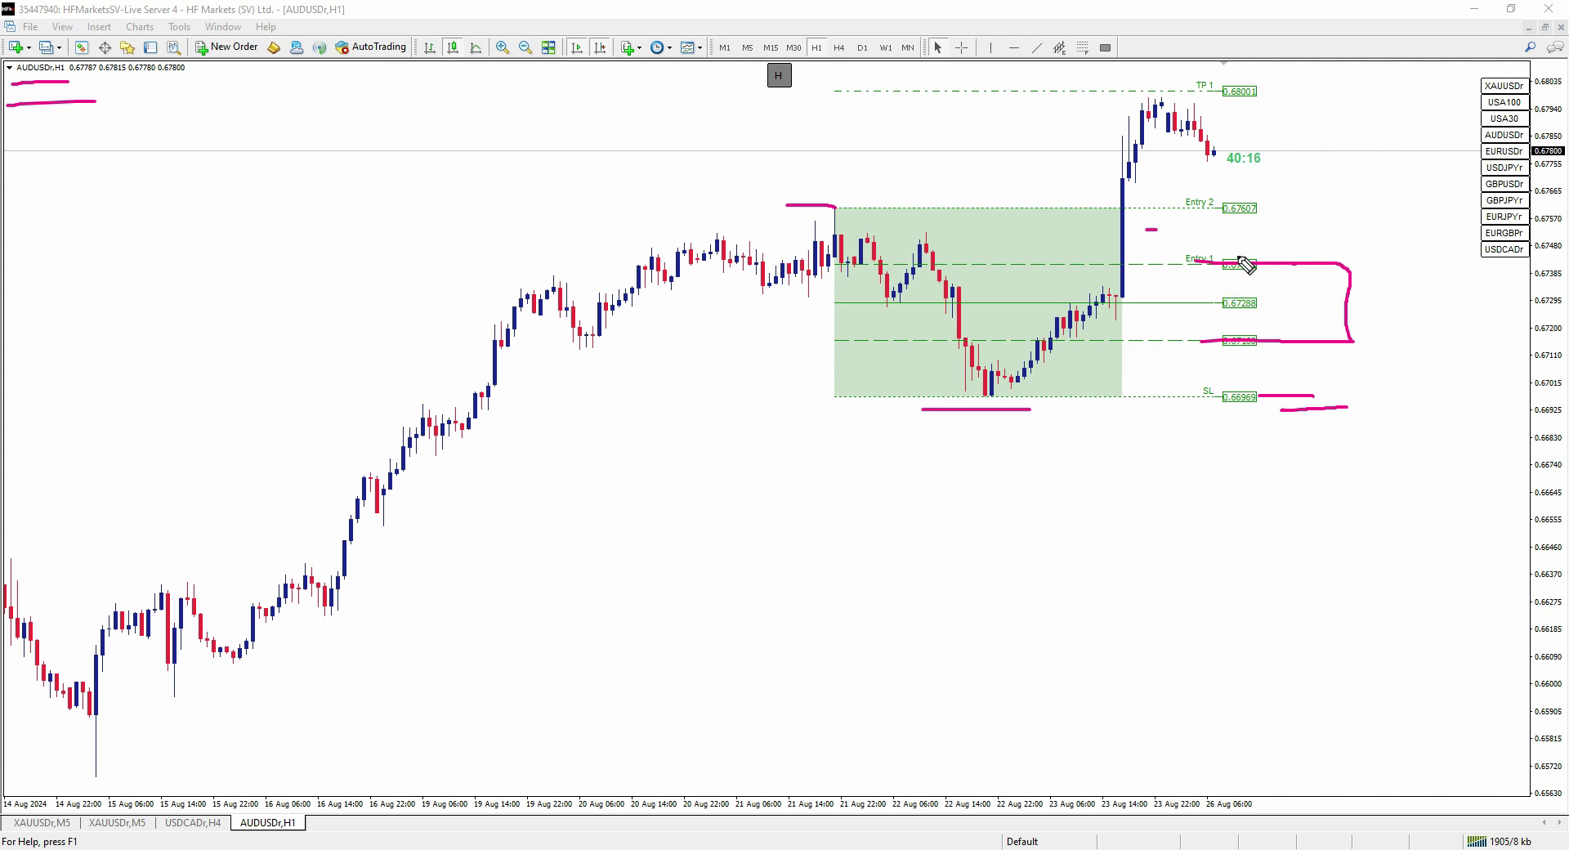
Draw an arrow from the Entry 1 level up towards TP 1, and clear all markings from the chart
mouse_move(1267, 260)
mouse_down()
mouse_move(1315, 123)
mouse_move(1300, 98)
mouse_up()
click(1297, 99)
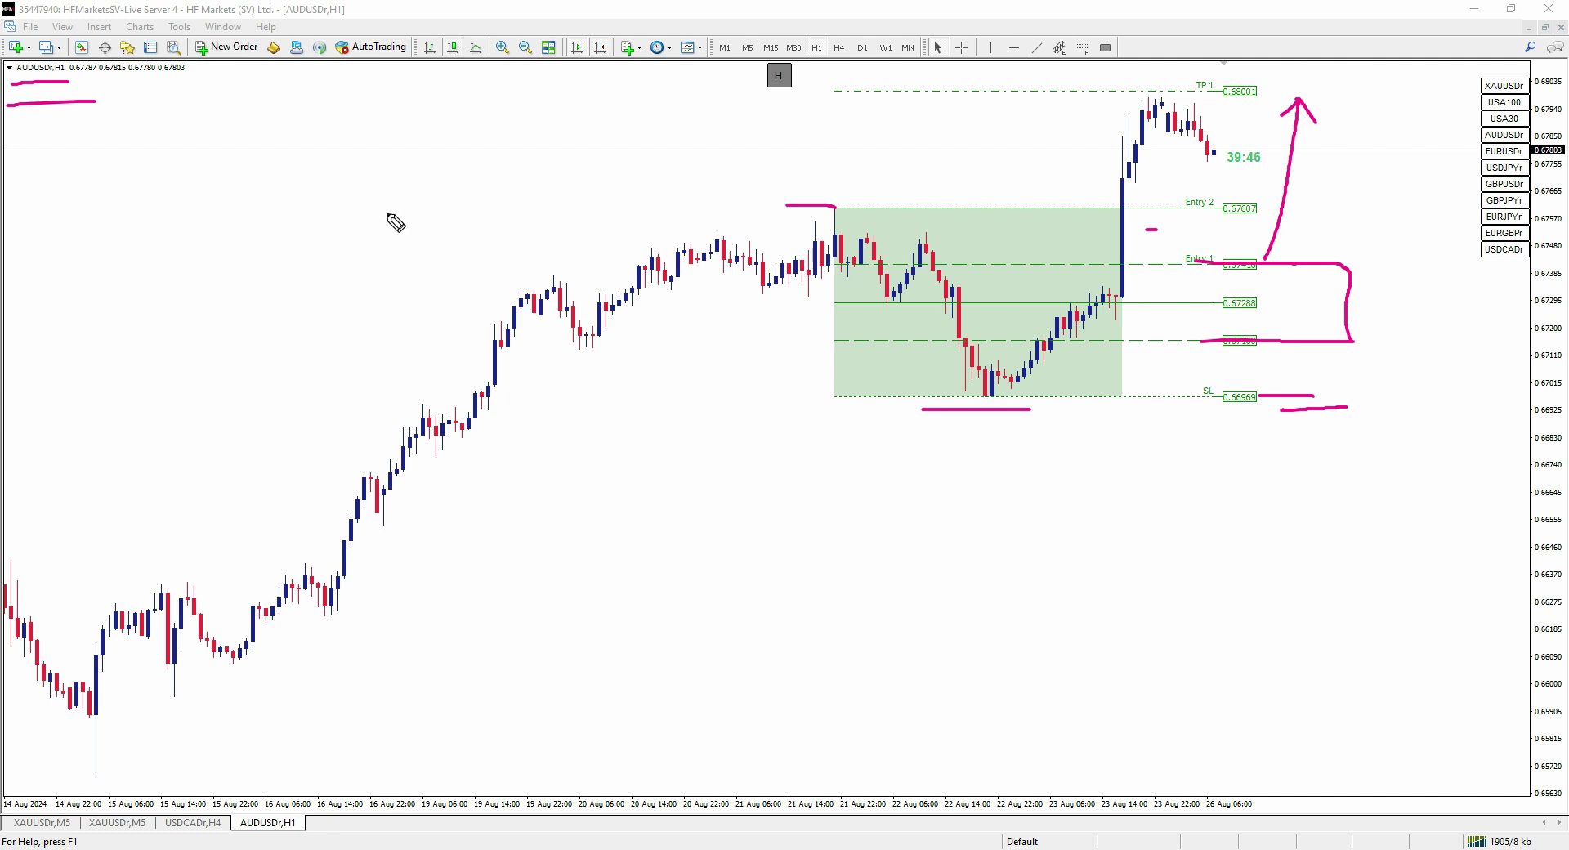
key(Escape)
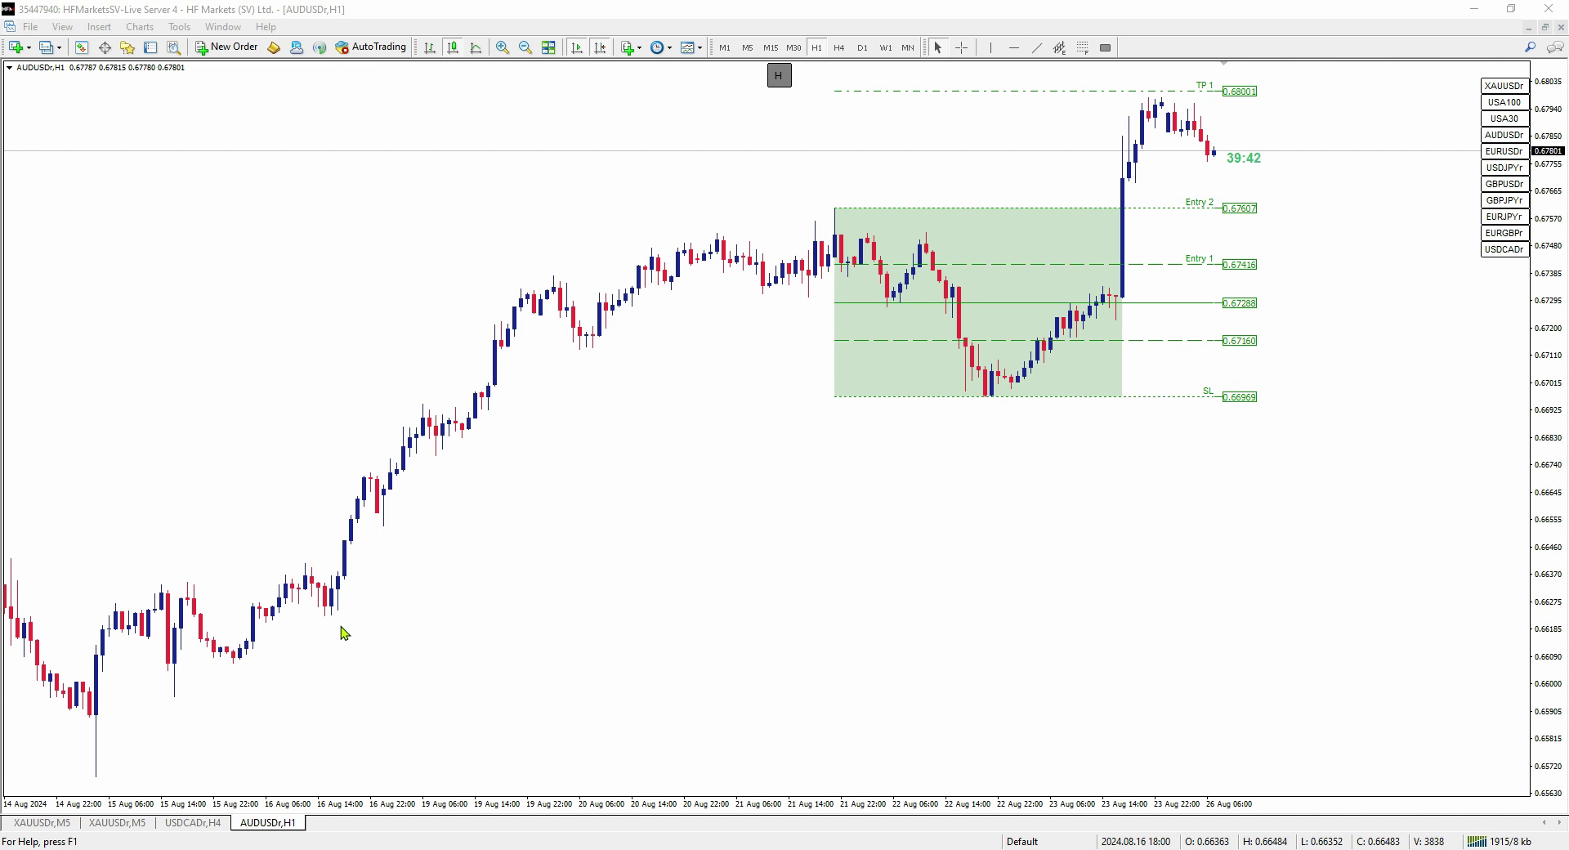